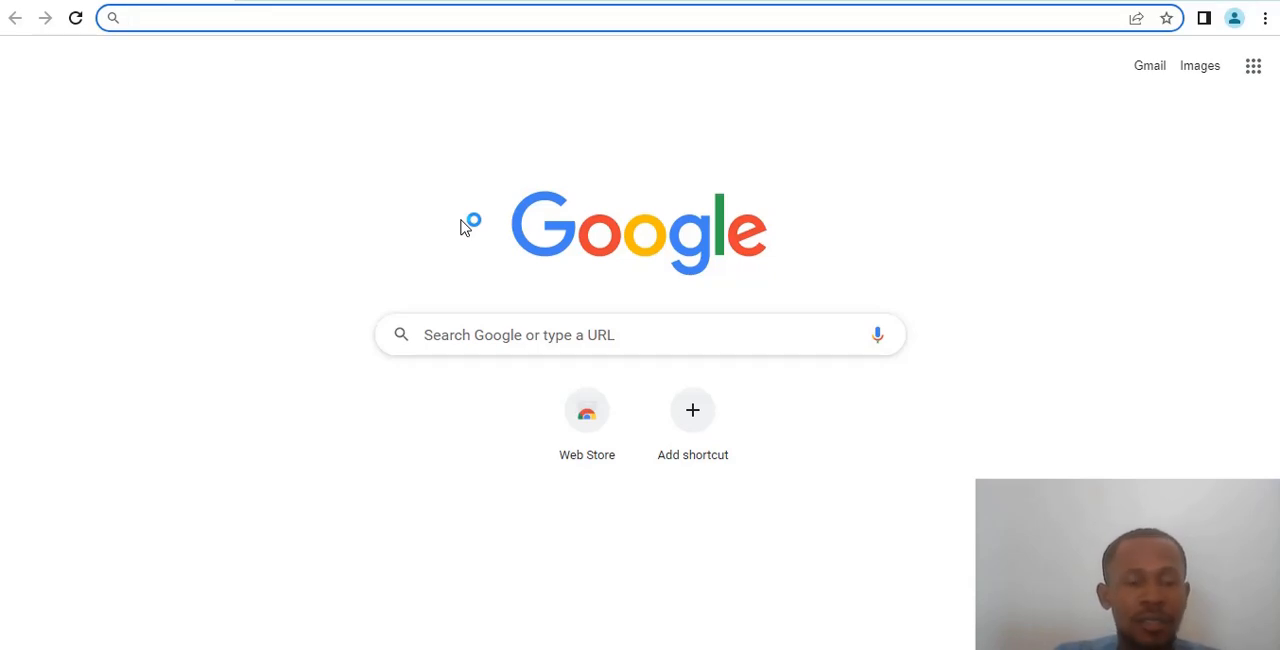
# - Search Google for "google my business" and open the Google Business Profile result
pyautogui.write('ggoo')
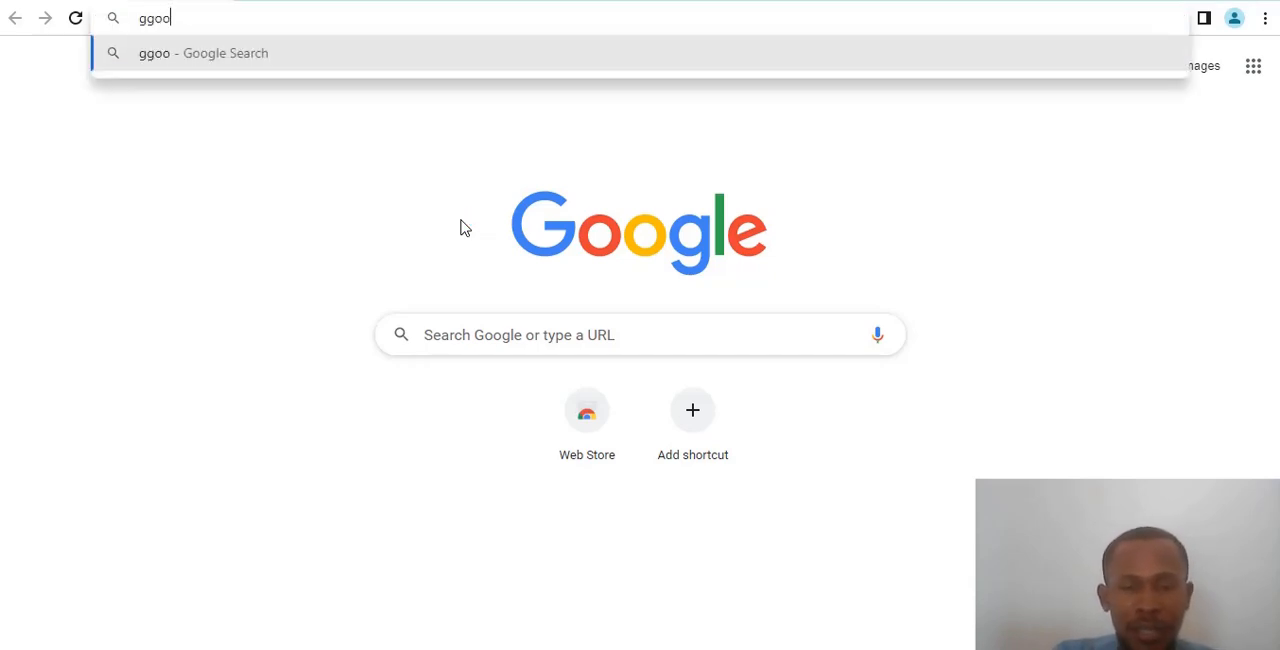
pyautogui.press('BackSpace')
pyautogui.press('BackSpace')
pyautogui.press('BackSpace')
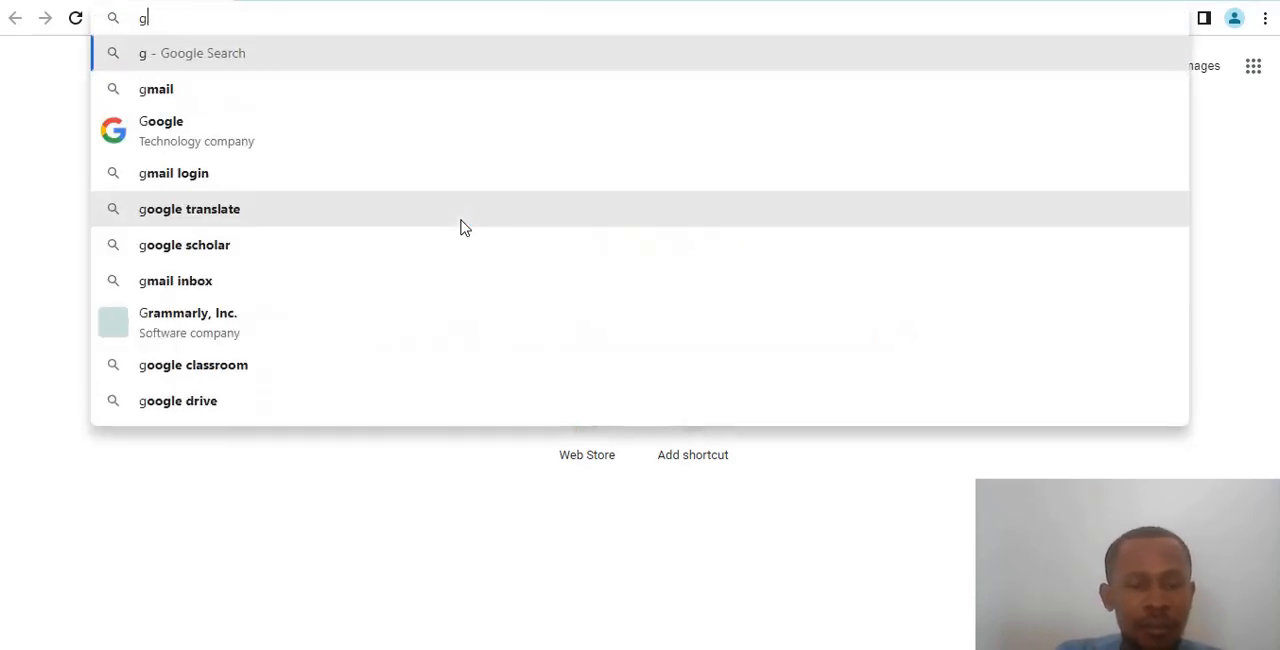
pyautogui.write('oogle m')
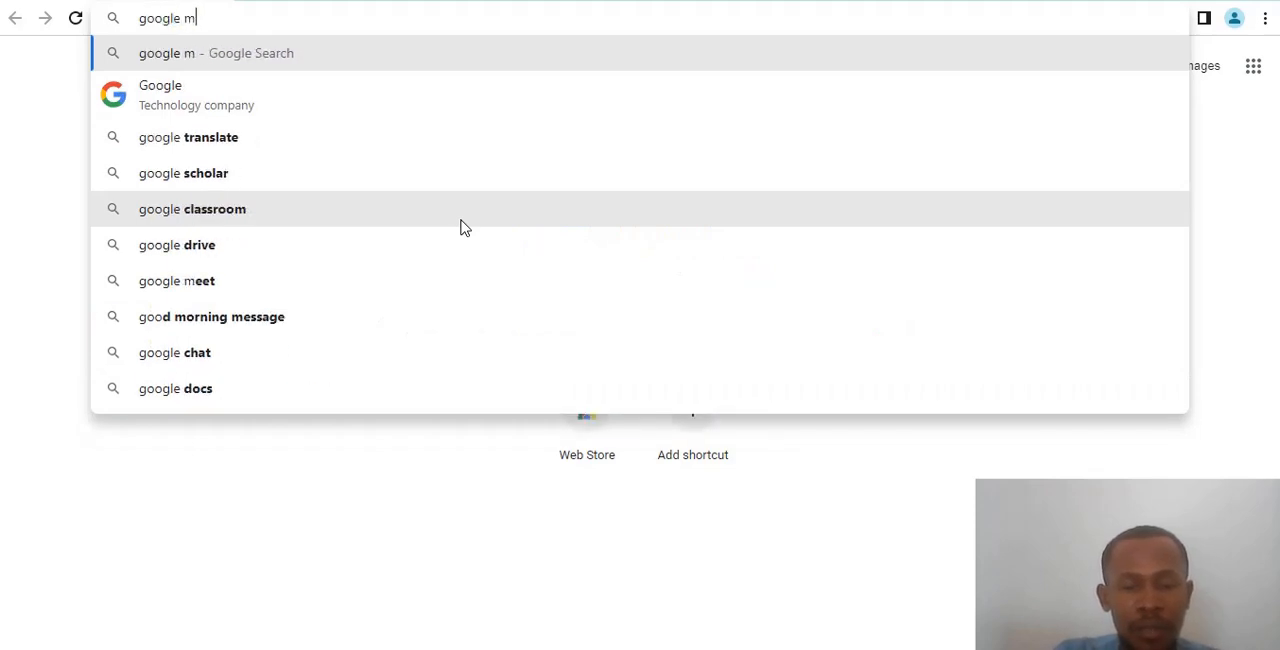
pyautogui.write('y businesss')
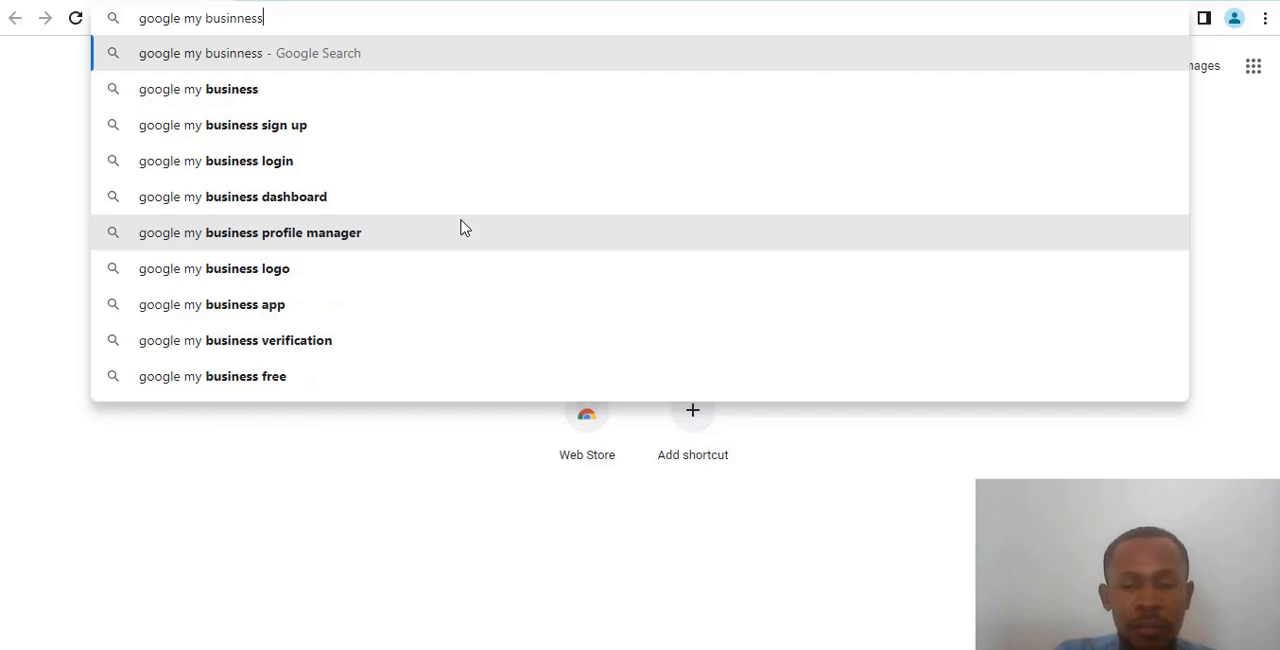
pyautogui.press('Return')
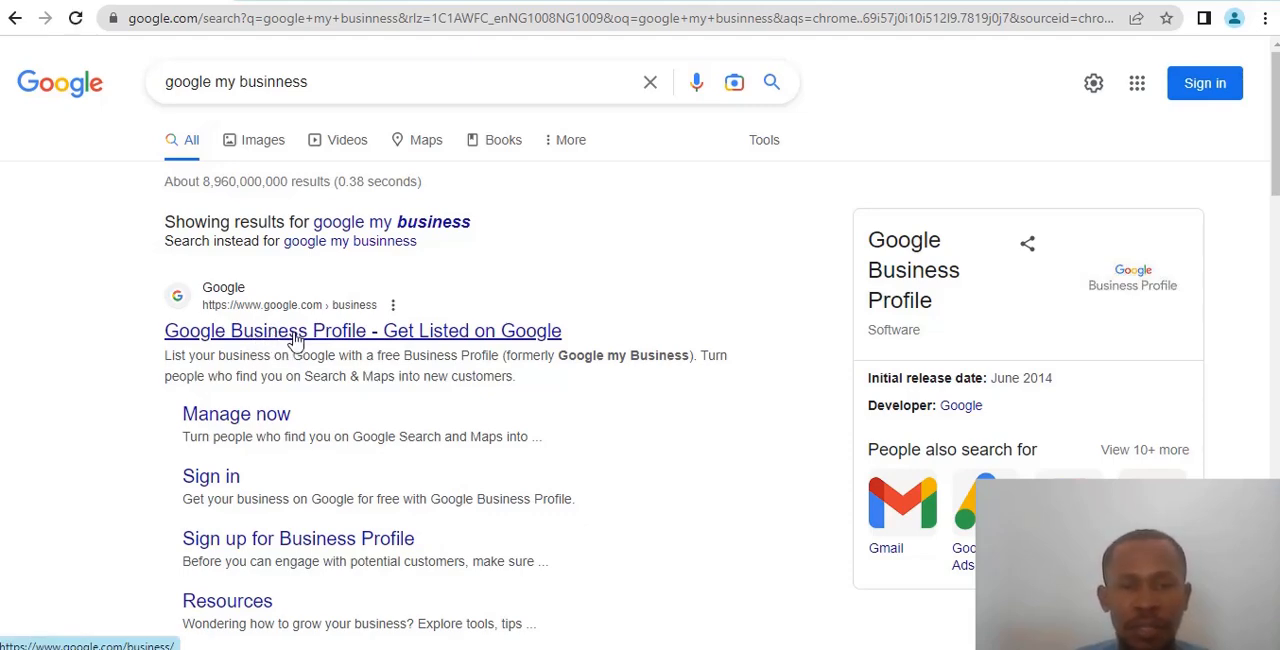
pyautogui.click(296, 340)
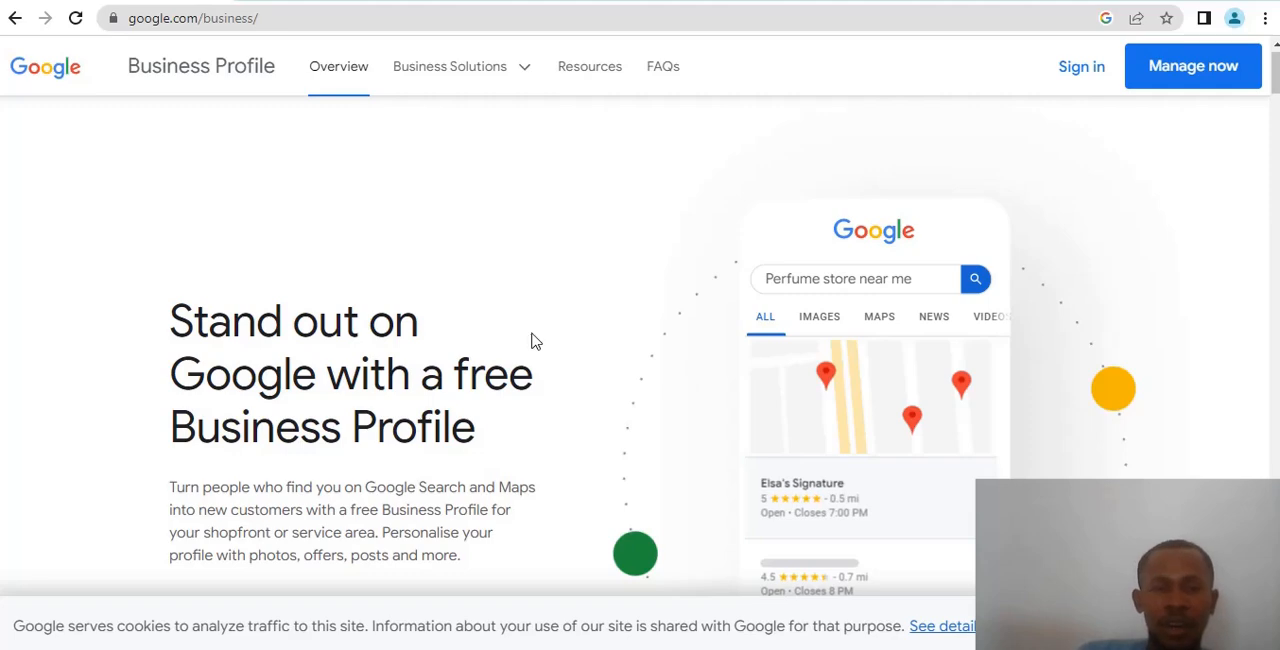
# - Examine the introduction, benefits and customer connection sections of the Business Profile overview page
pyautogui.scroll(-5, 530, 335)
pyautogui.scroll(2, 580, 334)
pyautogui.scroll(1, 600, 333)
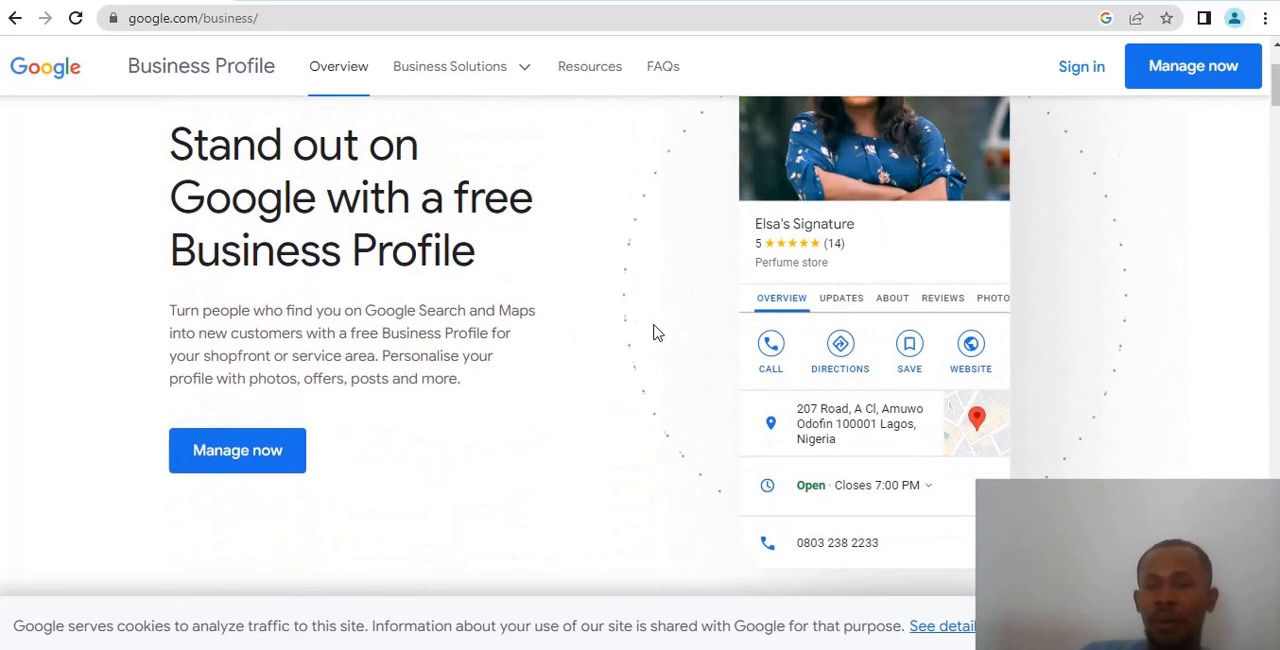
pyautogui.scroll(2, 715, 357)
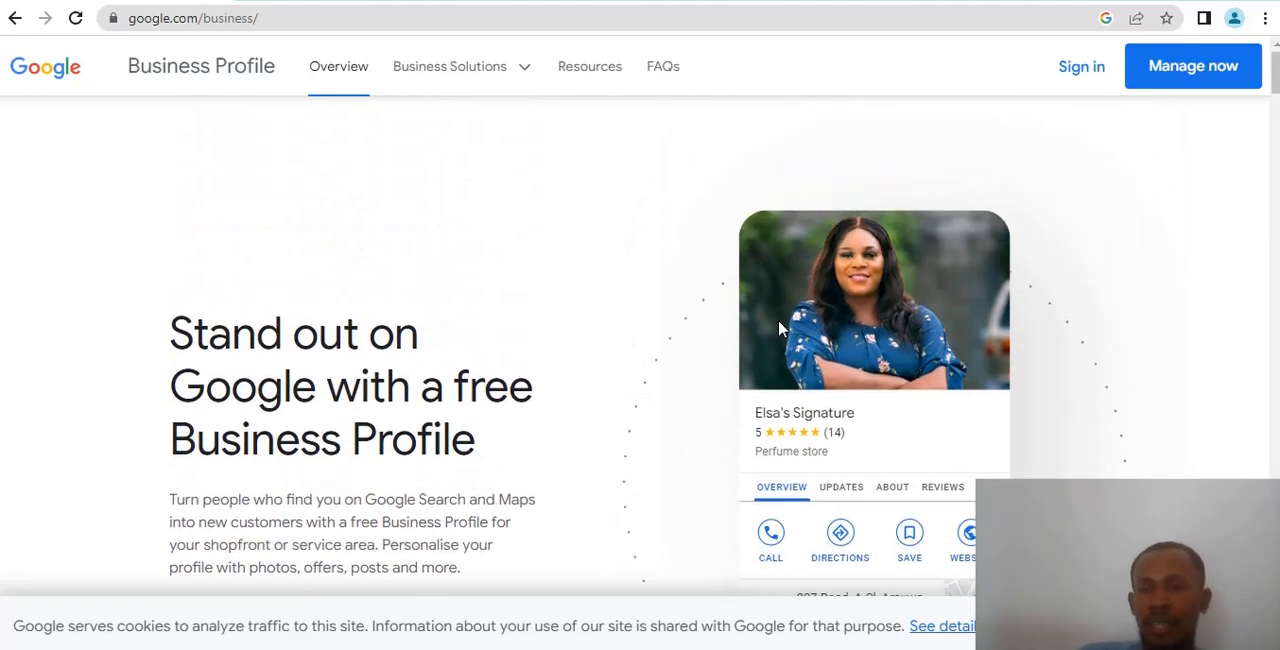
pyautogui.scroll(-5, 780, 329)
pyautogui.scroll(-1, 778, 340)
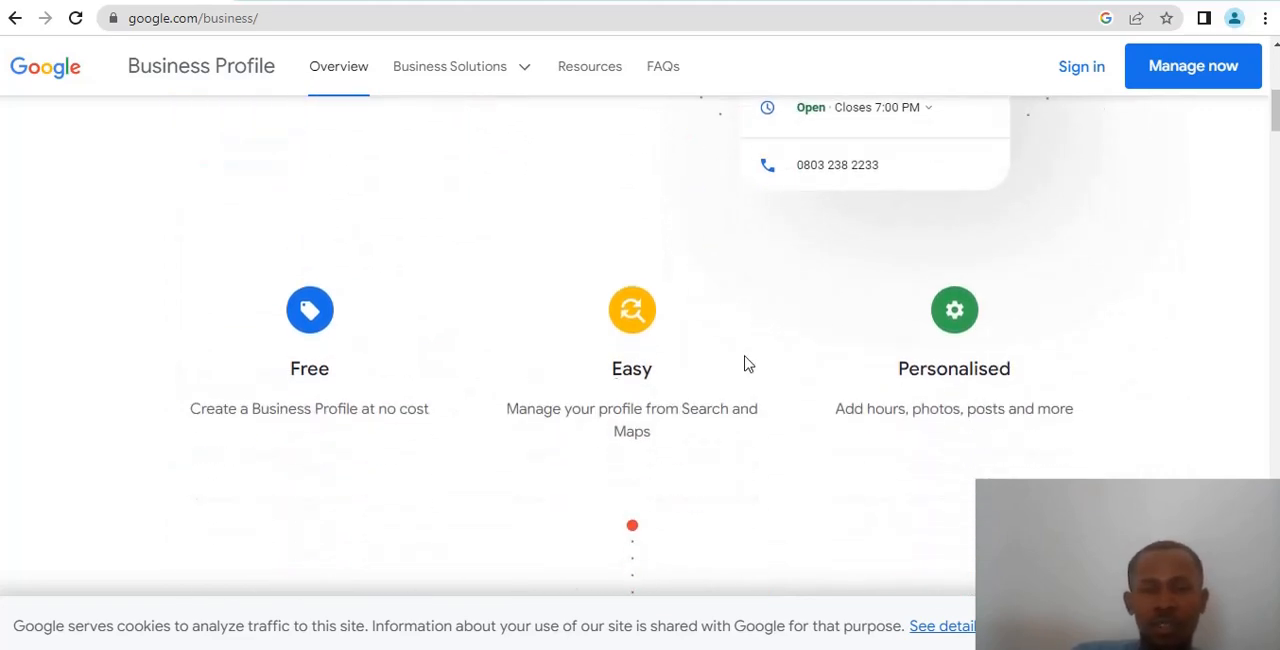
pyautogui.scroll(-3, 760, 362)
pyautogui.scroll(-3, 900, 350)
pyautogui.scroll(1, 966, 331)
pyautogui.scroll(-2, 970, 333)
pyautogui.scroll(-9, 929, 323)
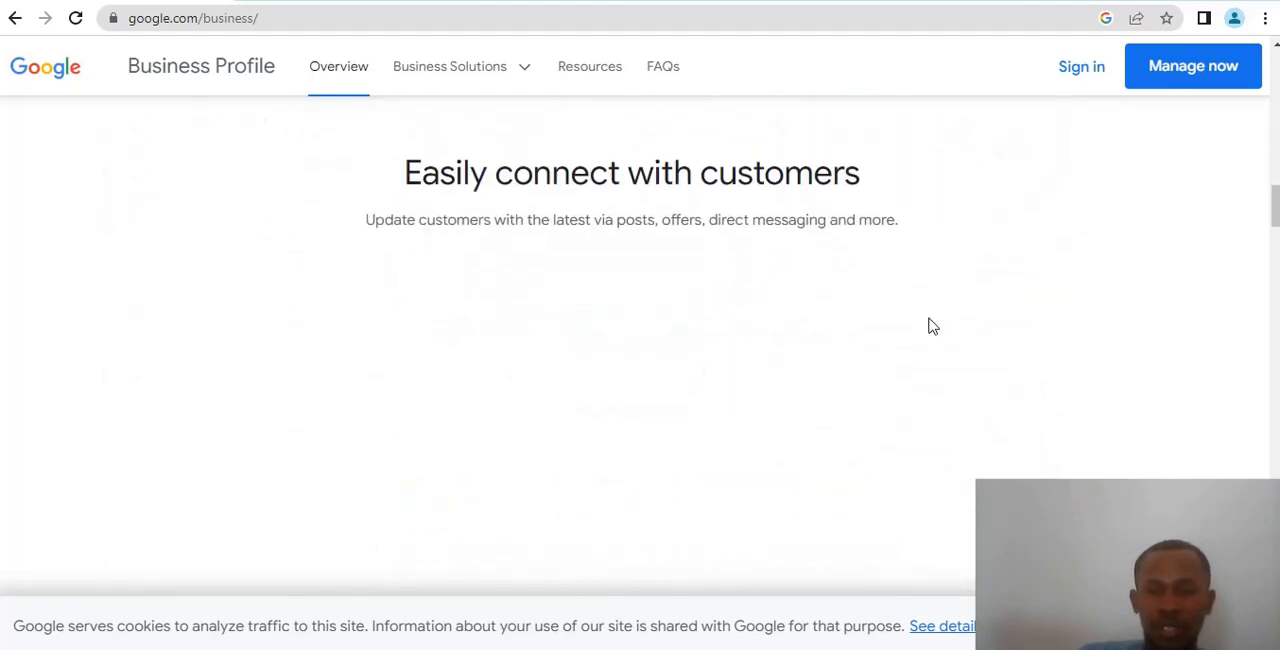
pyautogui.scroll(-6, 820, 305)
pyautogui.scroll(3, 829, 303)
pyautogui.scroll(-5, 830, 308)
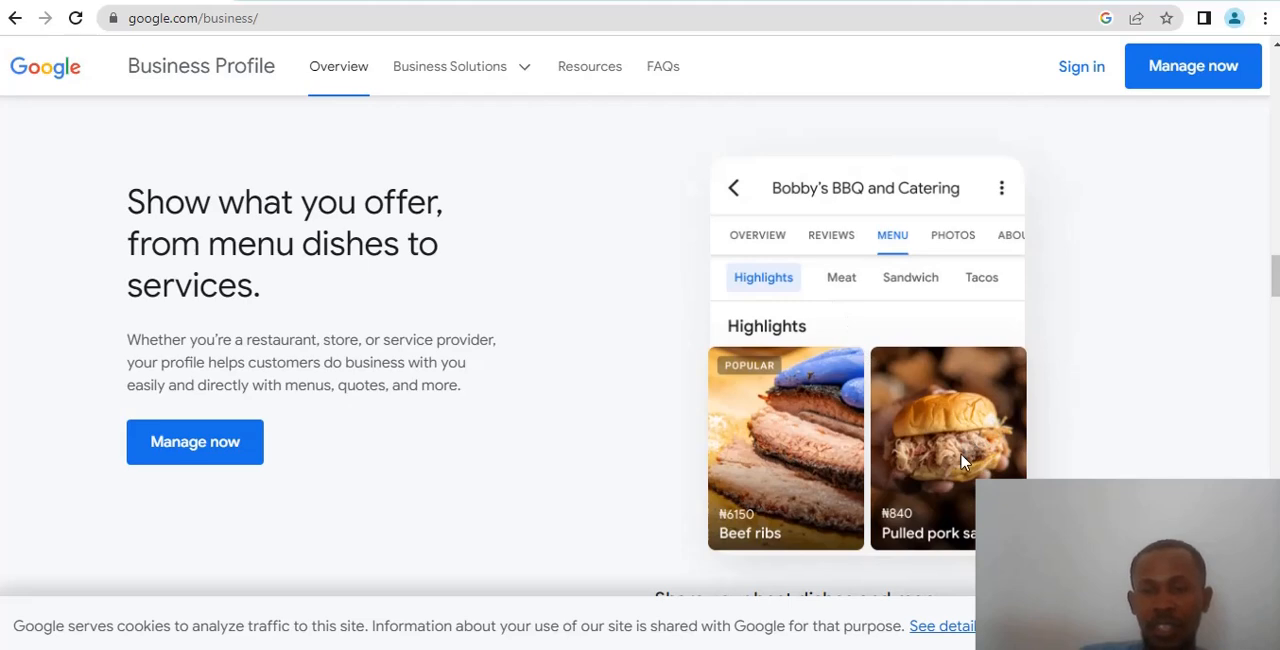
# - Examine the sample menu and furniture shop profiles in the "Show what you offer" section
pyautogui.scroll(-1, 950, 440)
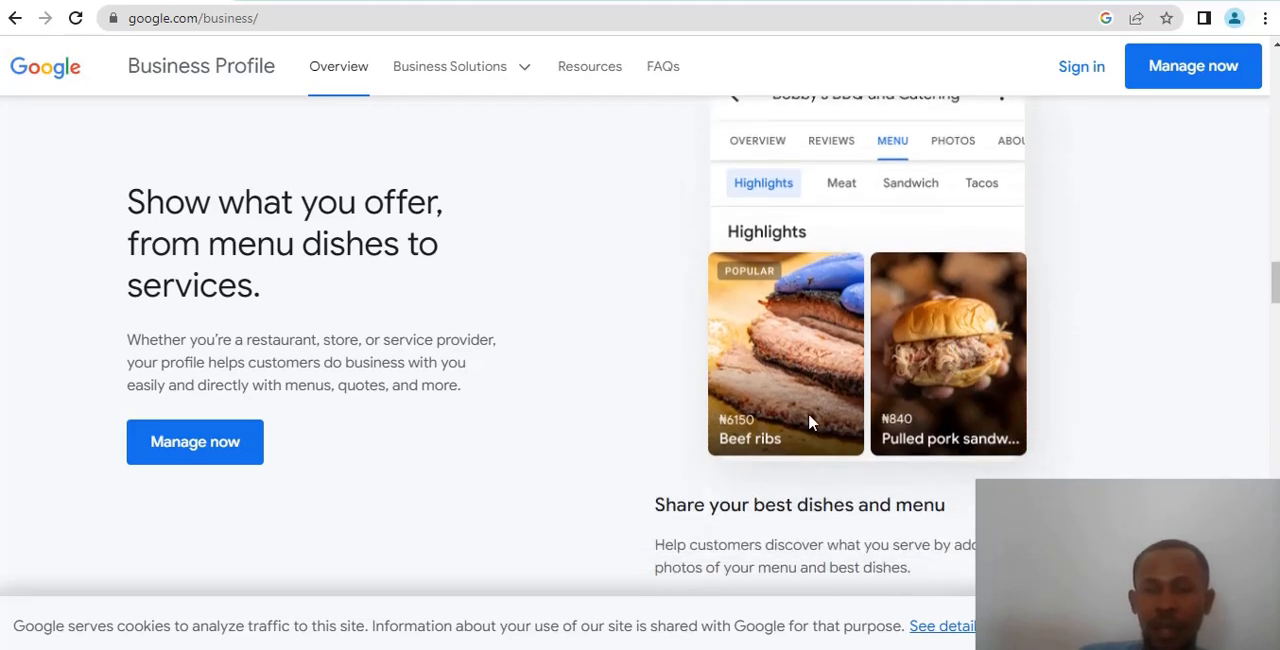
pyautogui.scroll(-3, 803, 374)
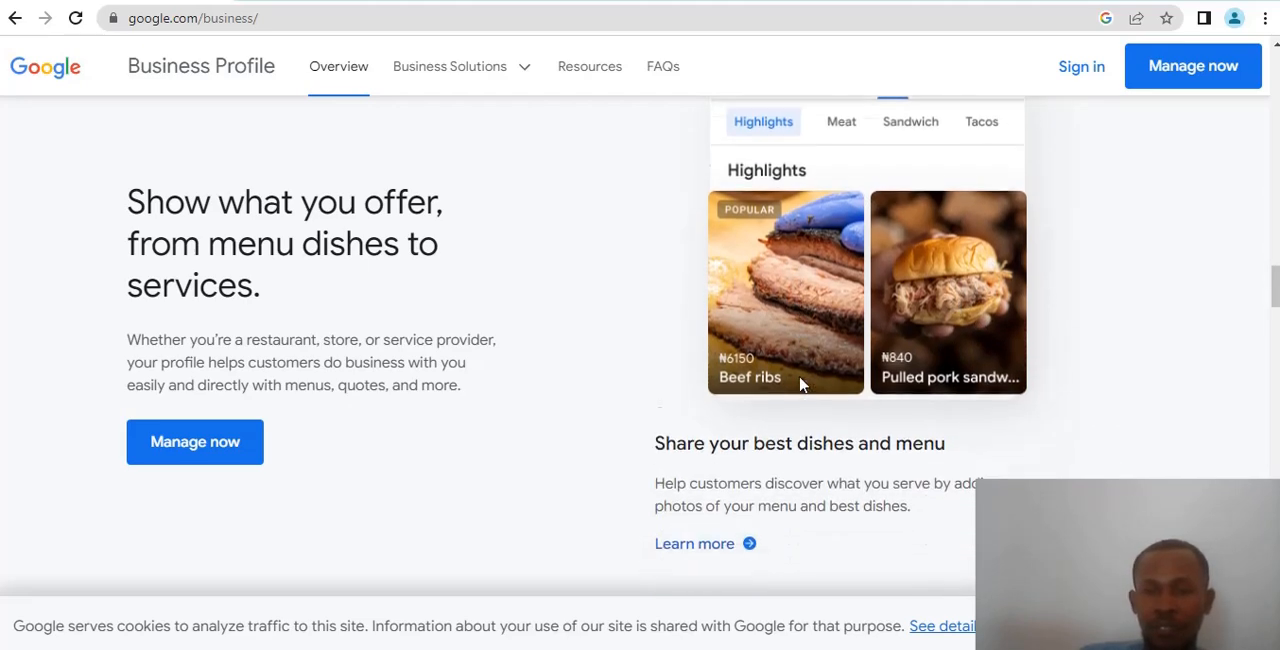
pyautogui.scroll(-2, 803, 357)
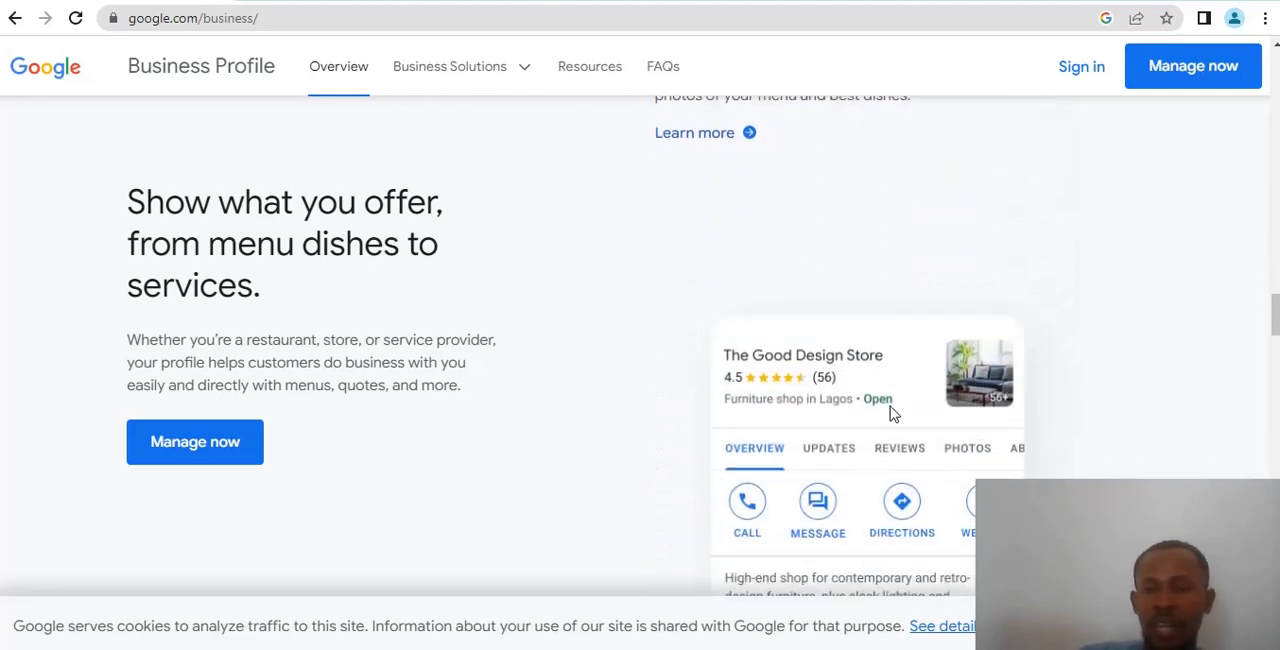
pyautogui.scroll(-1, 926, 401)
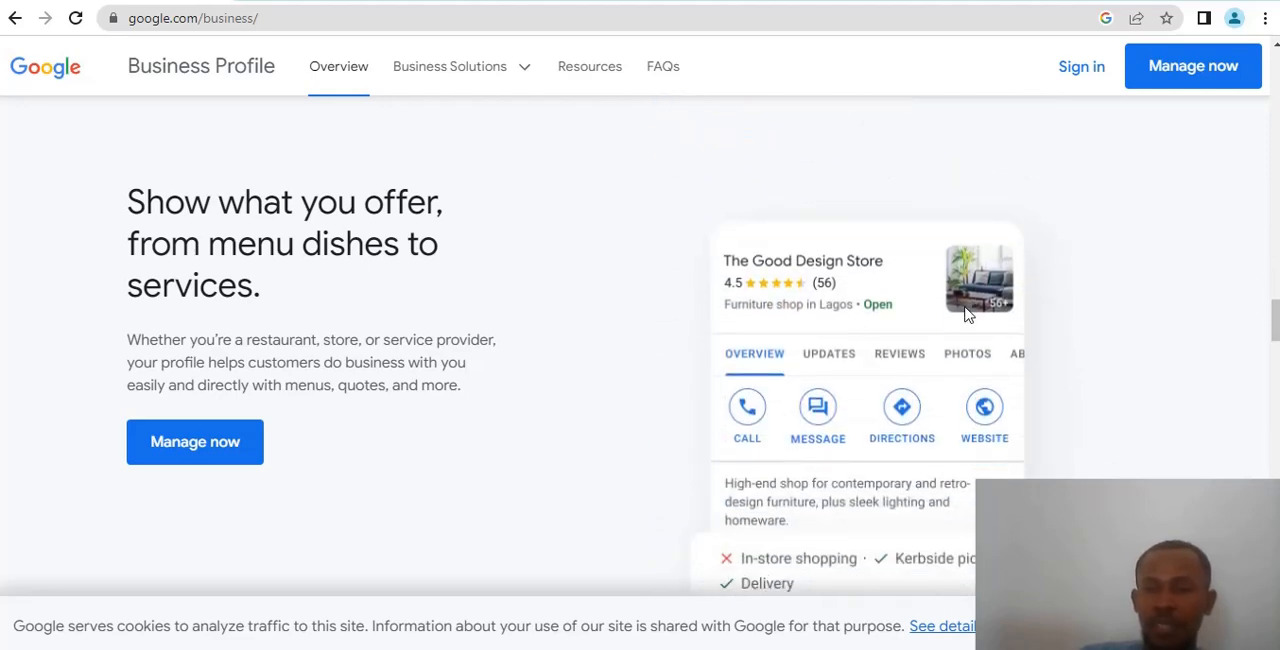
pyautogui.scroll(2, 957, 320)
pyautogui.scroll(-1, 968, 314)
pyautogui.scroll(-2, 830, 337)
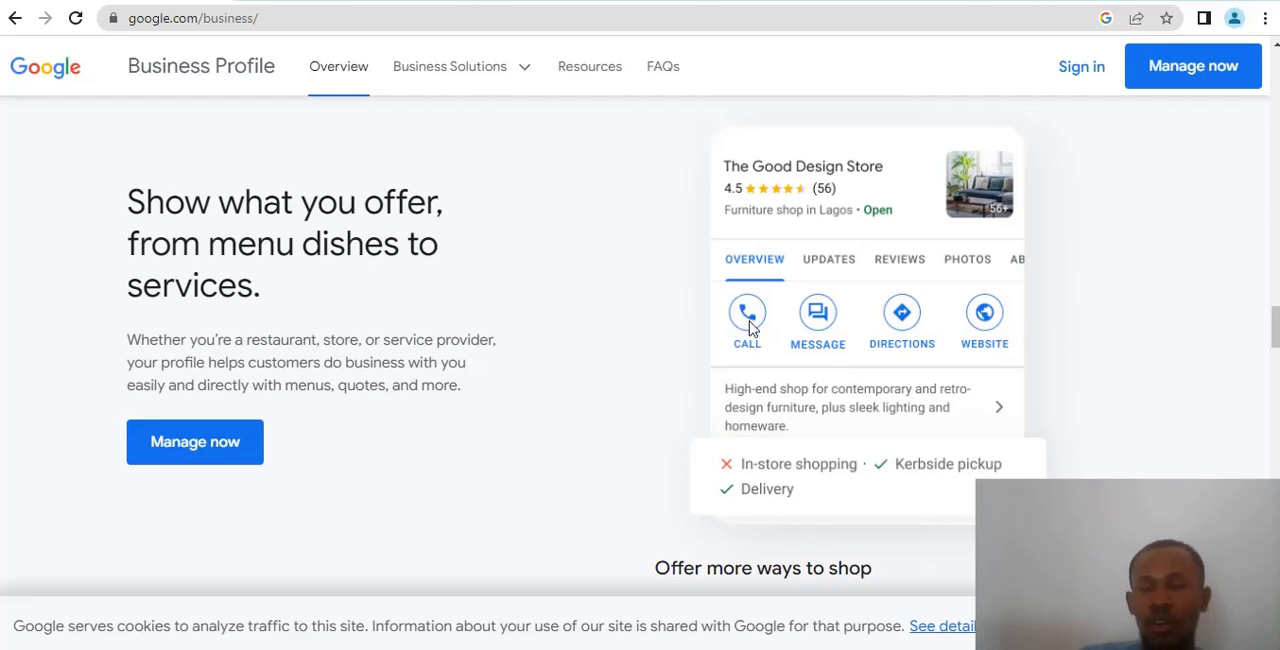
pyautogui.scroll(2, 811, 334)
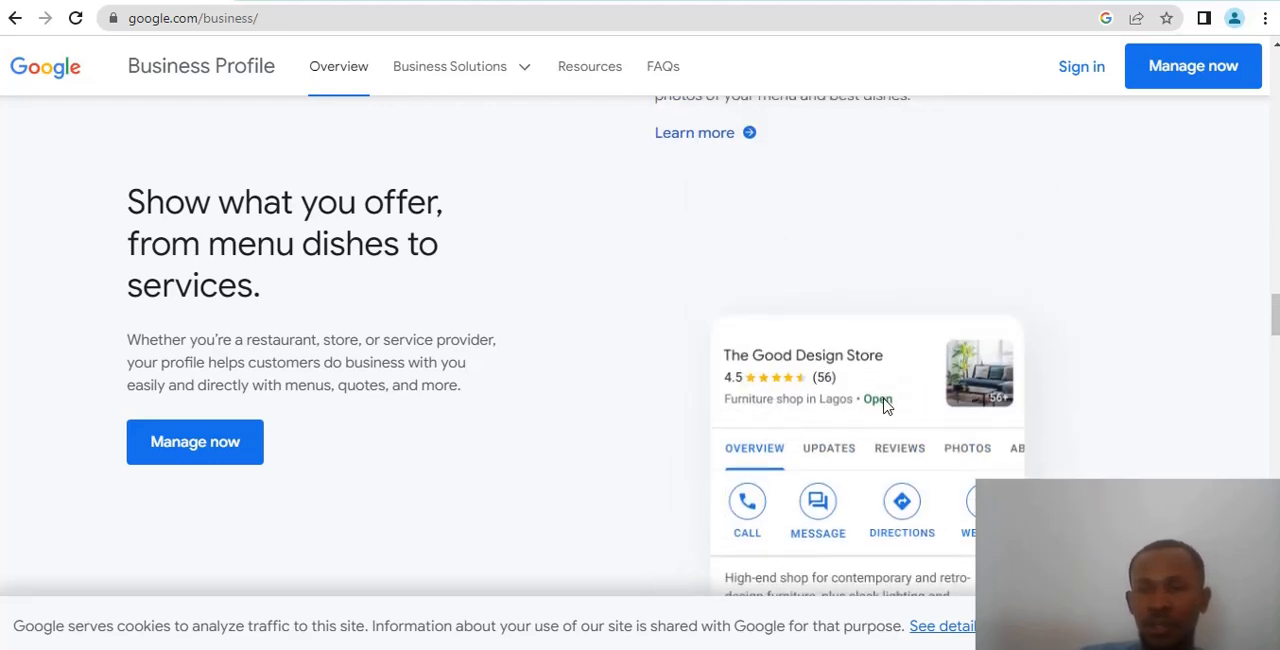
pyautogui.scroll(1, 883, 402)
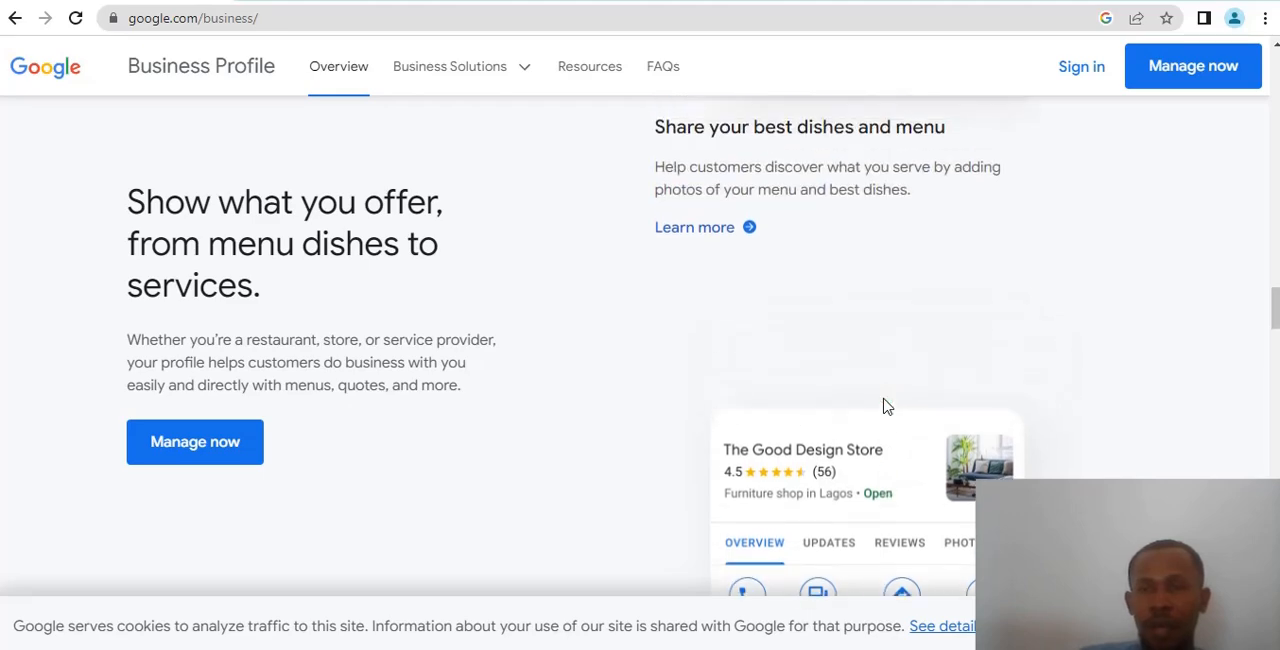
# - Start managing a Business Profile and sign in to the listed Google account with the account password
pyautogui.click(1165, 75)
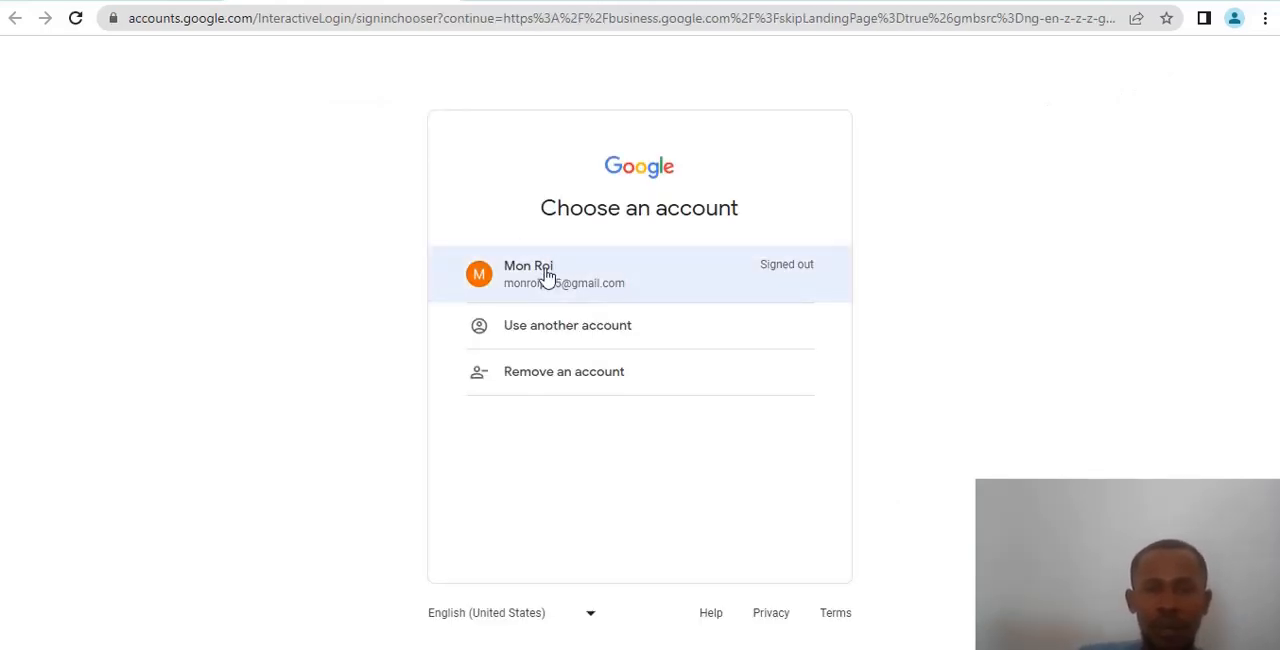
pyautogui.click(547, 276)
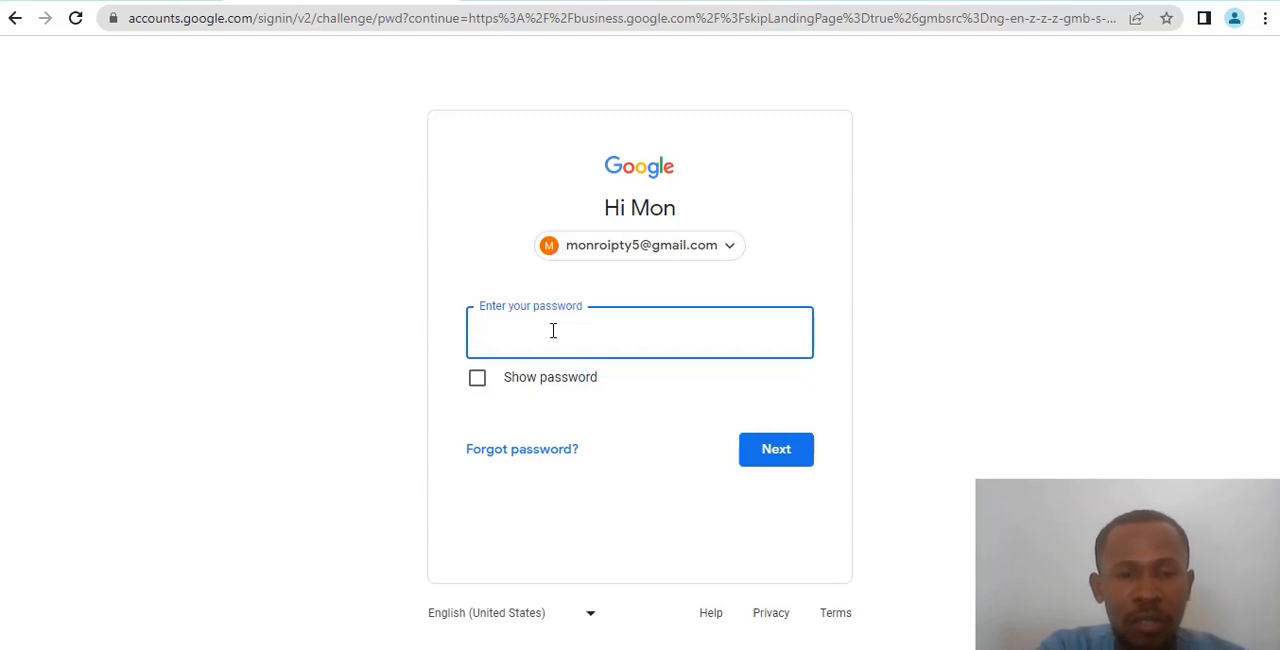
pyautogui.write('••••••')
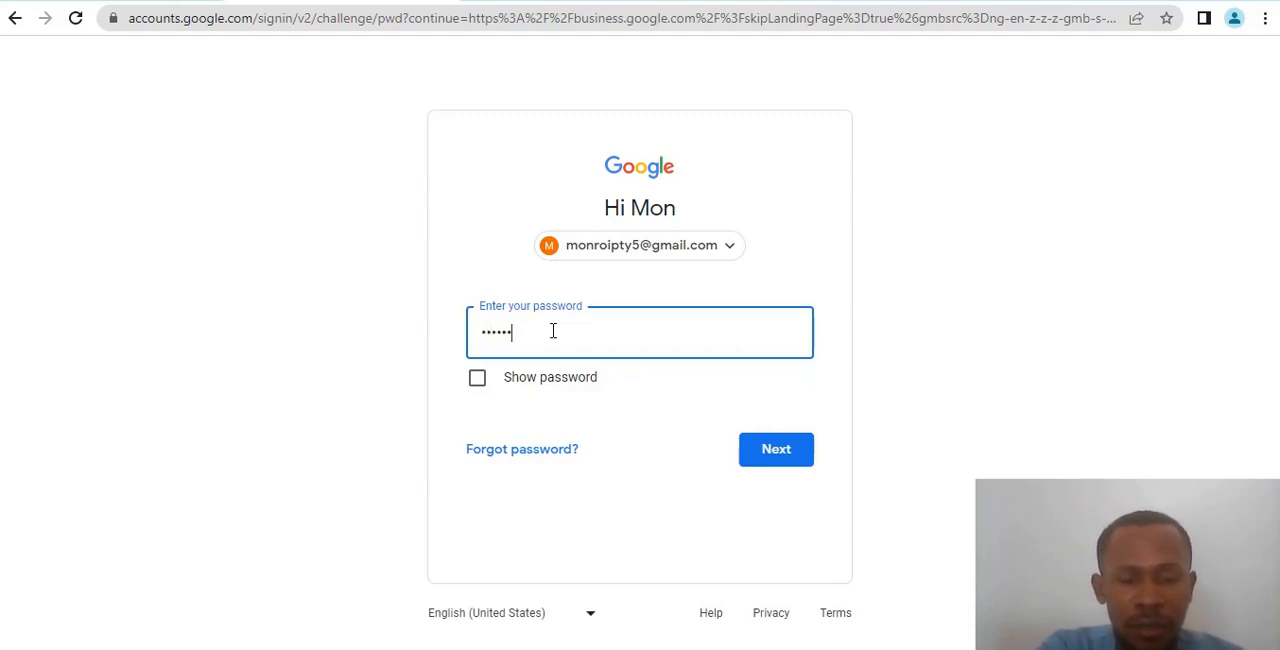
pyautogui.press('Return')
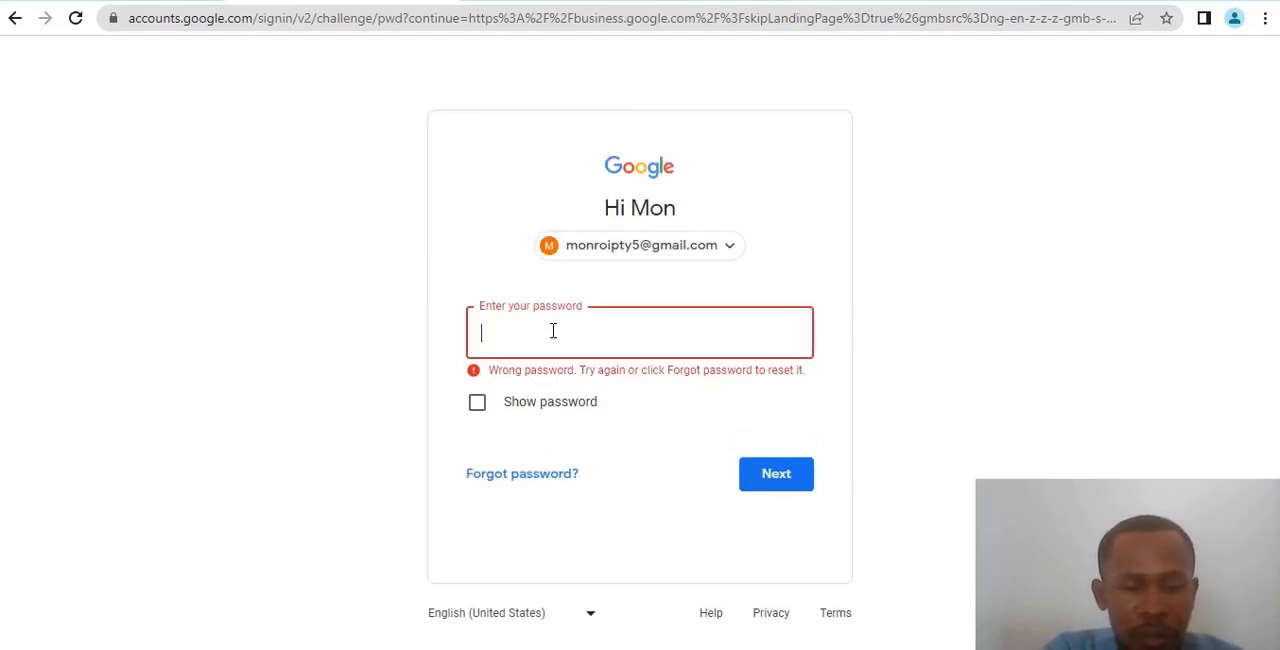
pyautogui.write('••••••')
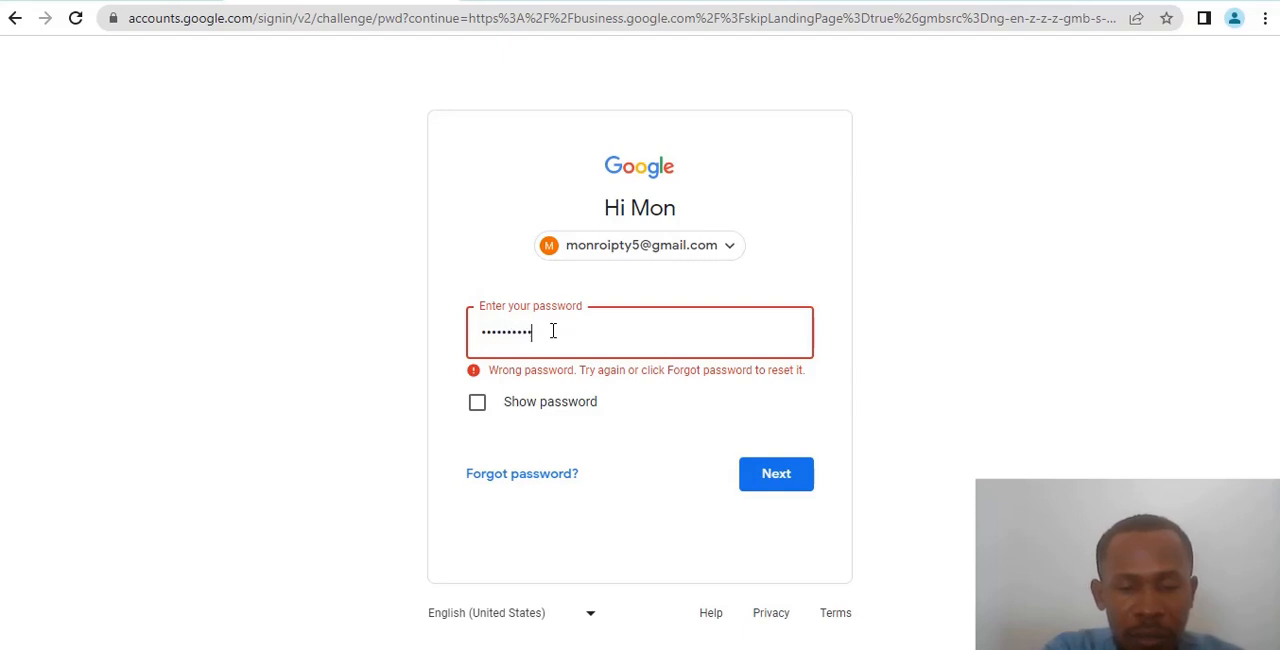
pyautogui.write('••••••')
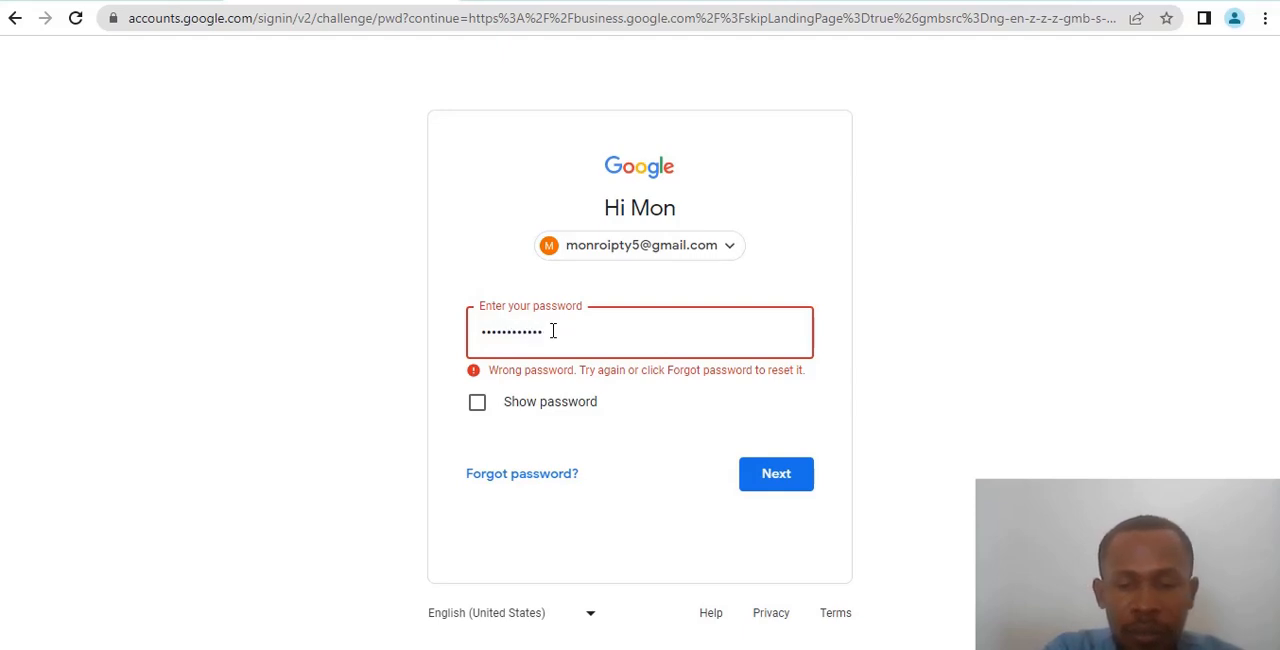
pyautogui.press('Return')
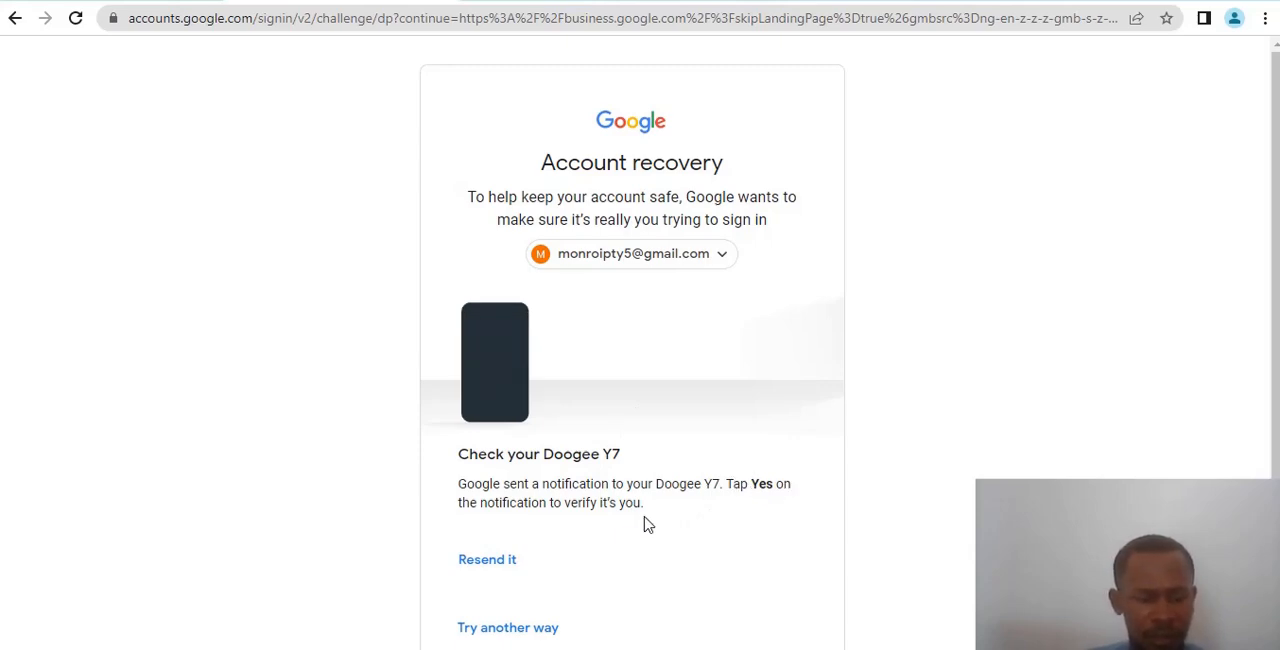
# - Continue past the account verification and Security Checkup to the business setup page
pyautogui.click(761, 355)
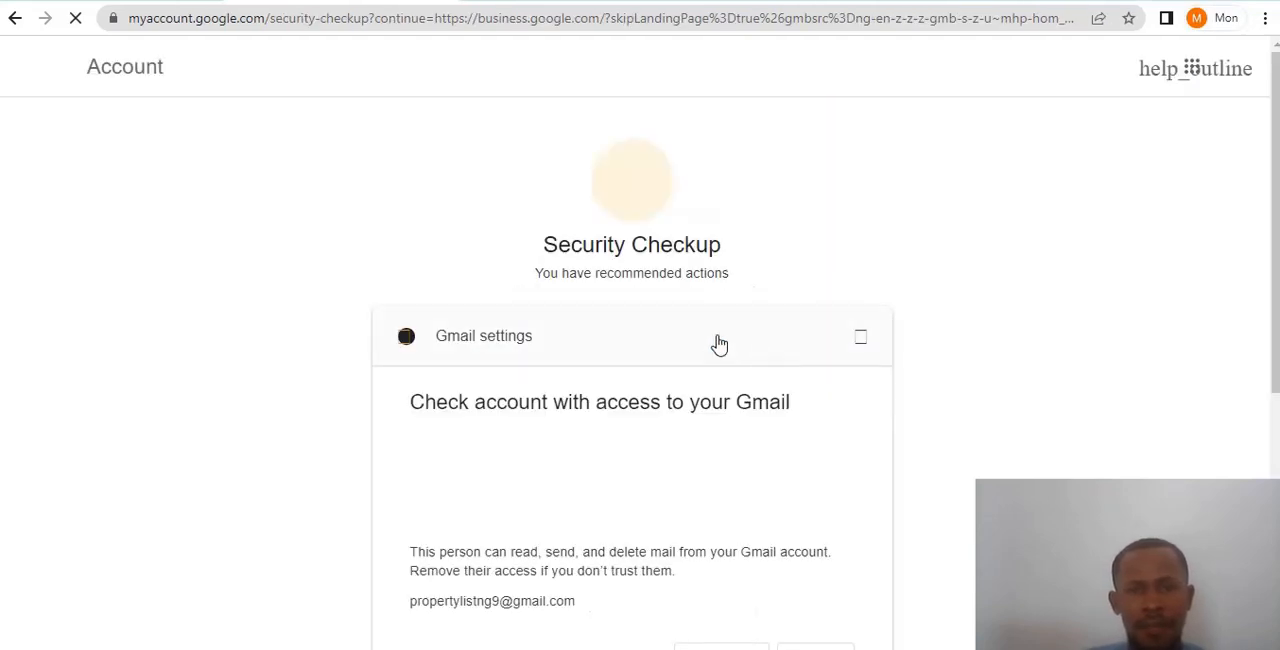
pyautogui.scroll(-1, 694, 283)
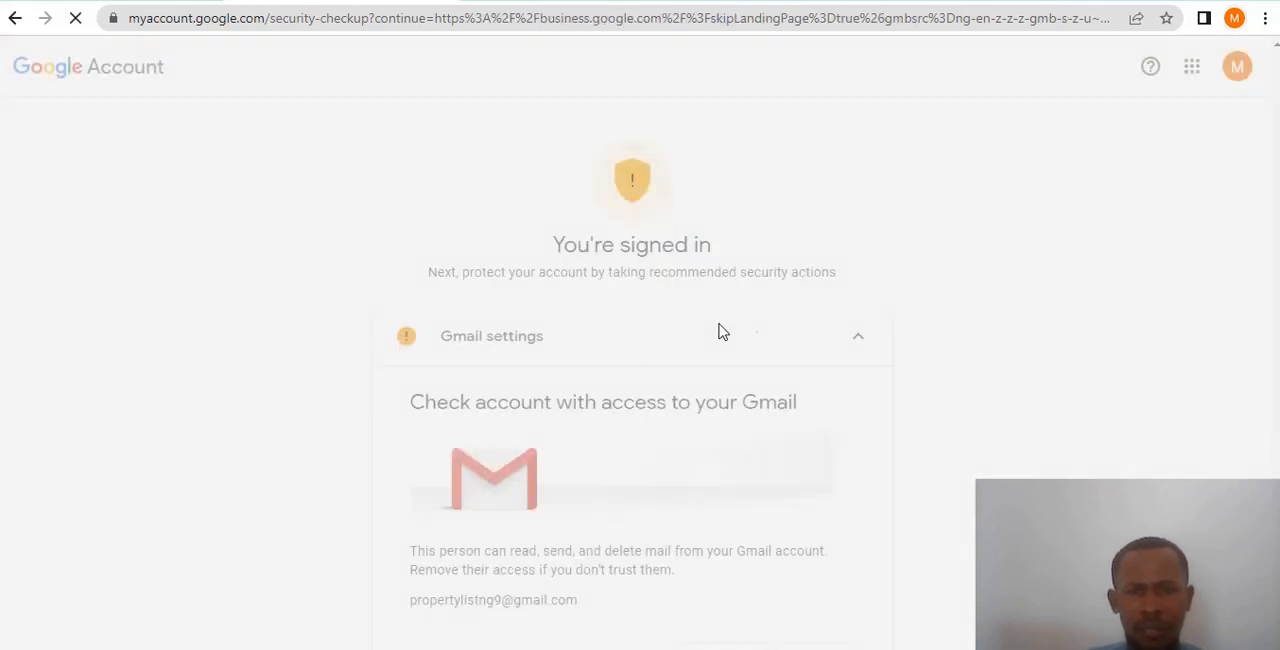
pyautogui.scroll(-5, 705, 325)
pyautogui.click(638, 583)
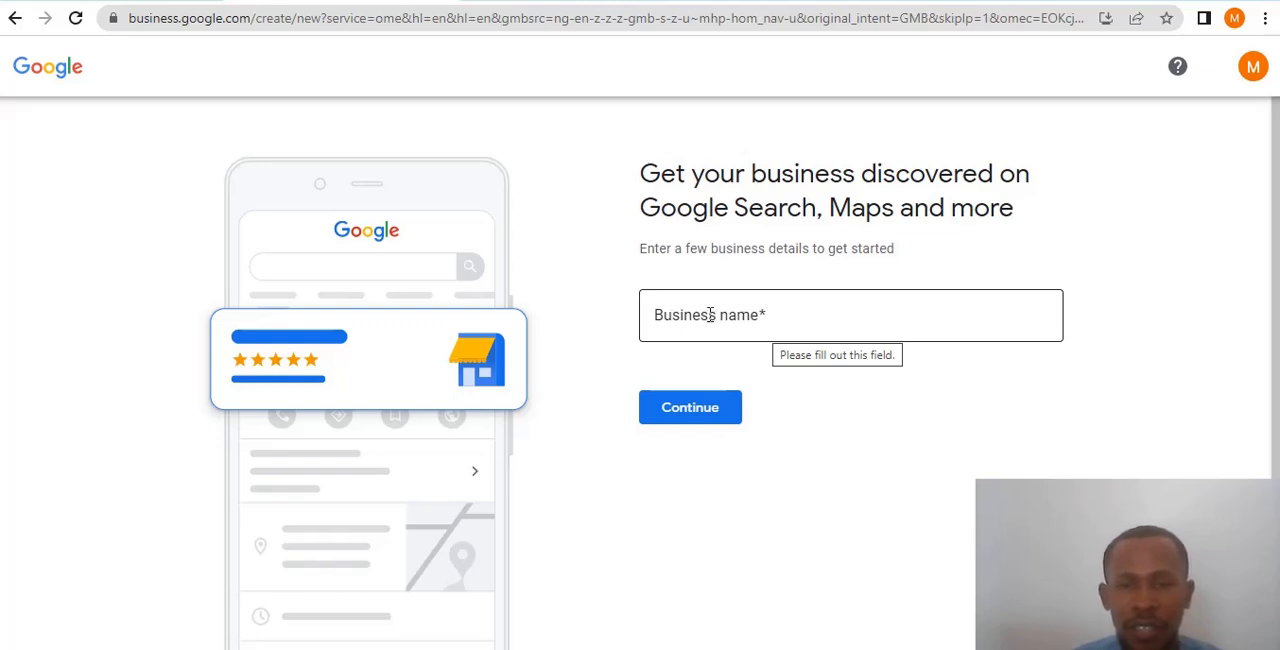
# - Enter Techgig as the business name, choose to create a new business with it and continue
pyautogui.click(766, 316)
pyautogui.write('Tech')
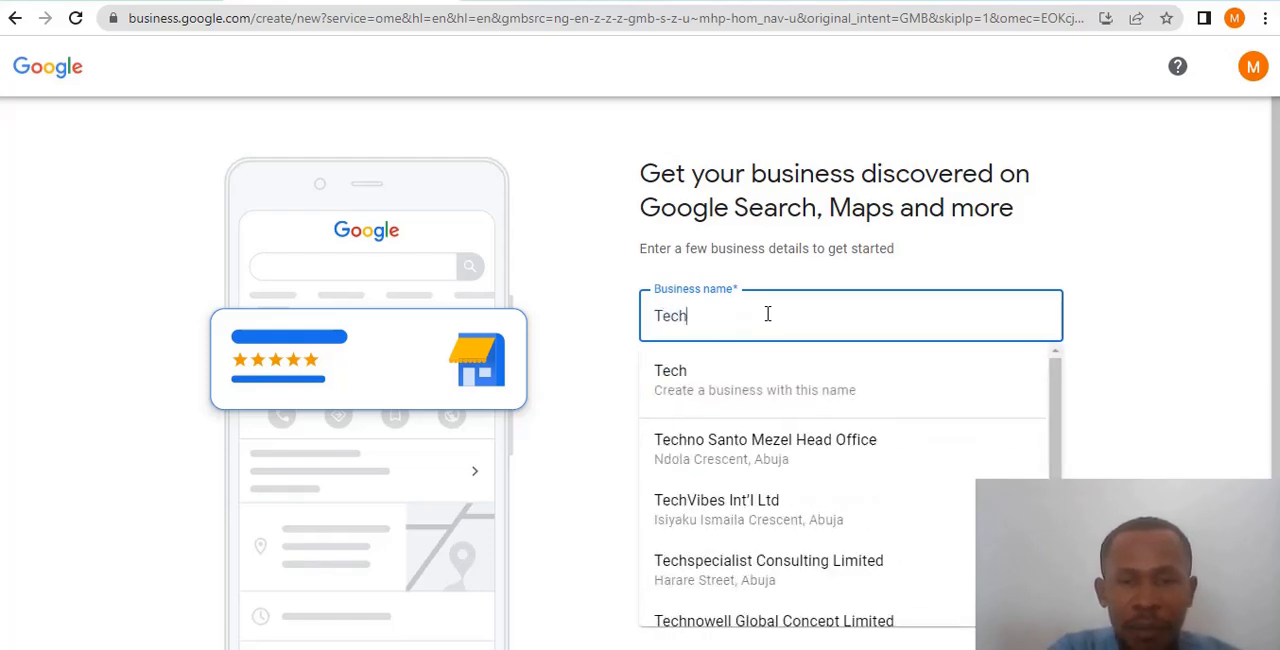
pyautogui.write('gig')
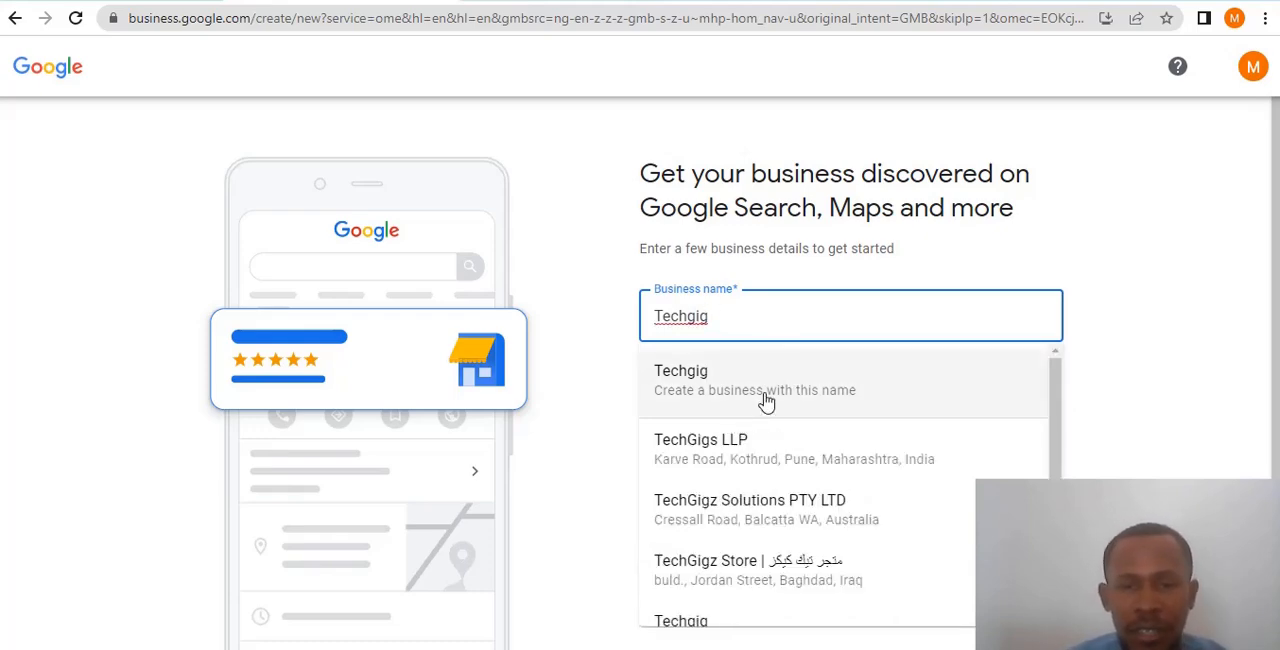
pyautogui.click(710, 389)
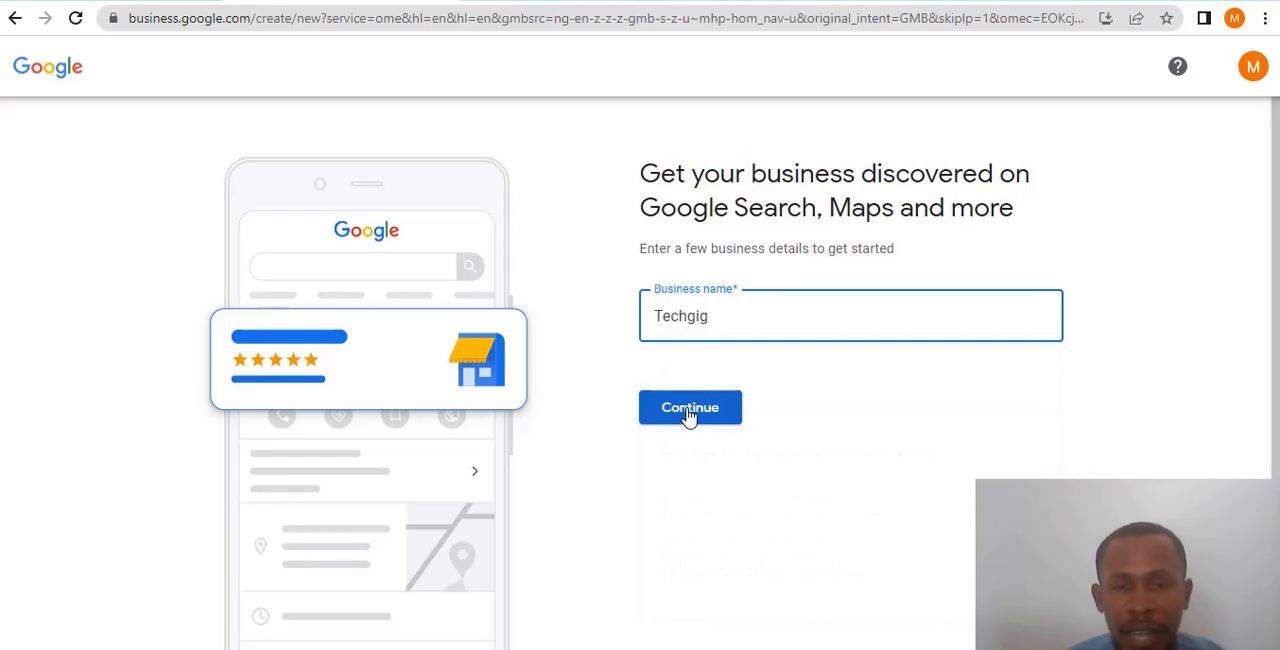
pyautogui.click(688, 414)
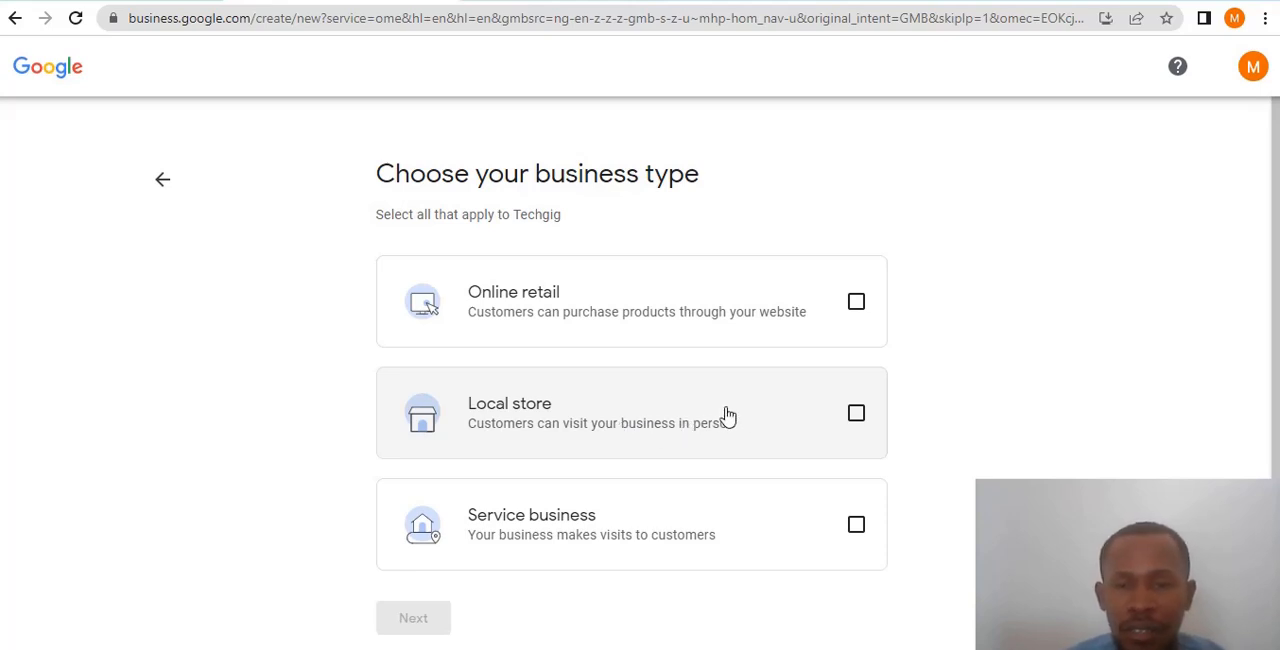
# - Choose Local store as the business type for Techgig and continue
pyautogui.scroll(-1, 760, 425)
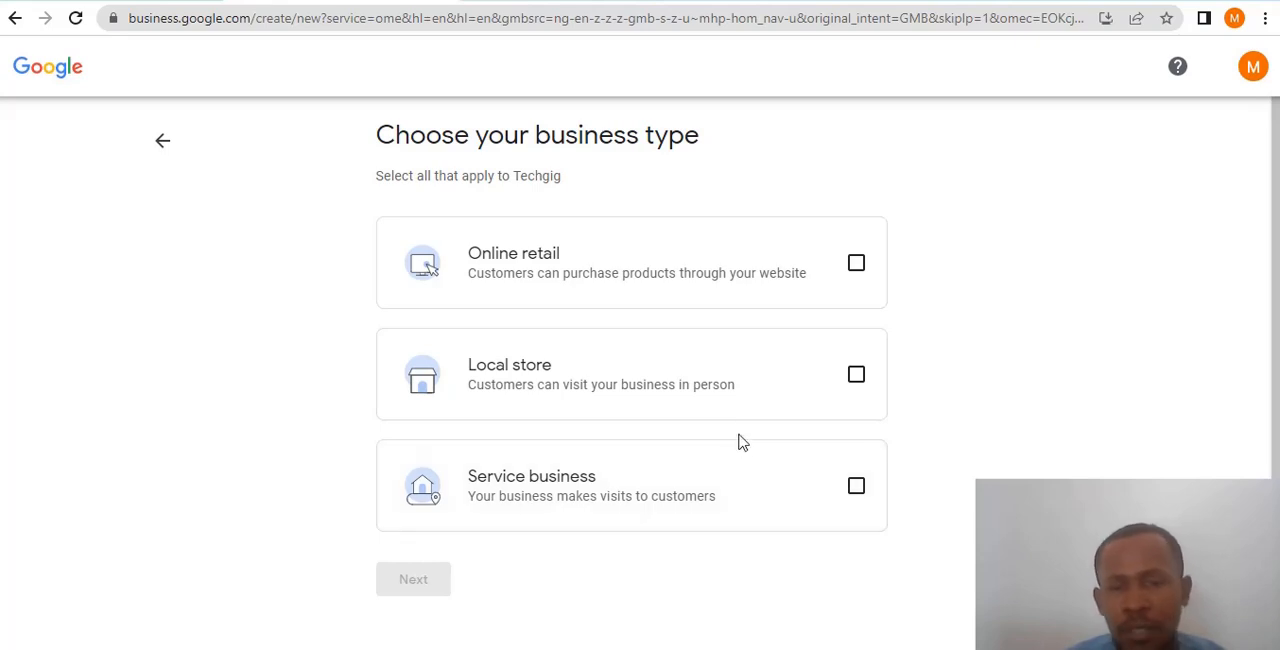
pyautogui.click(855, 375)
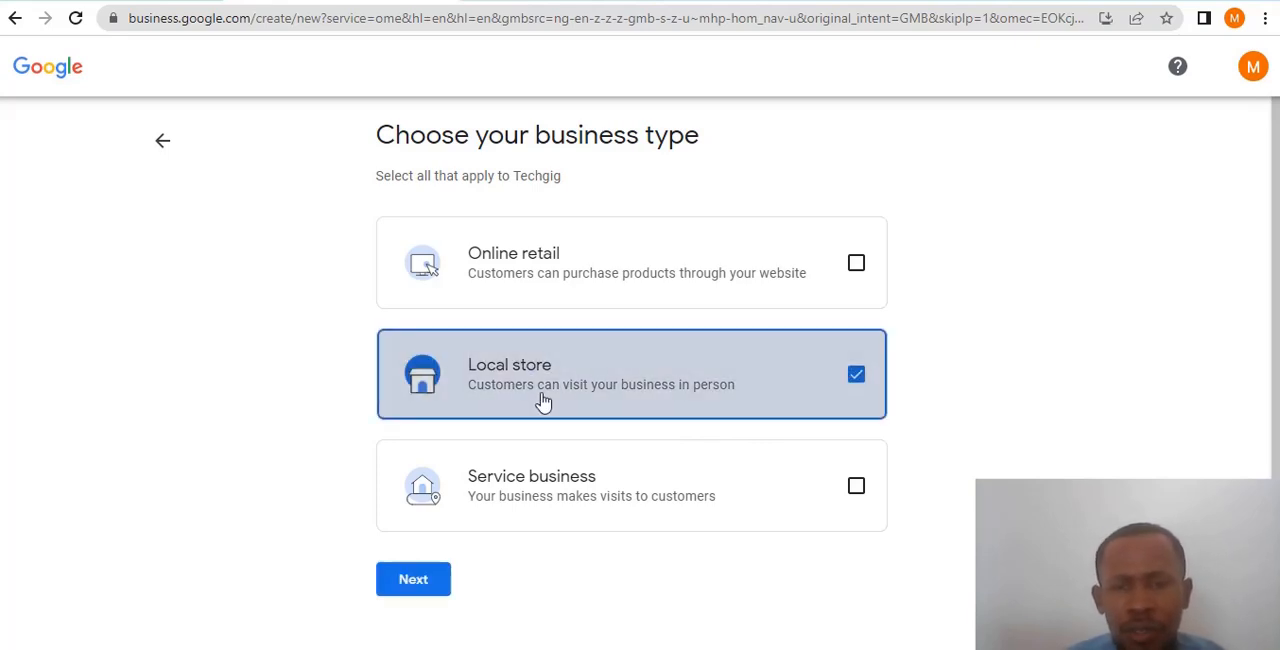
pyautogui.click(416, 581)
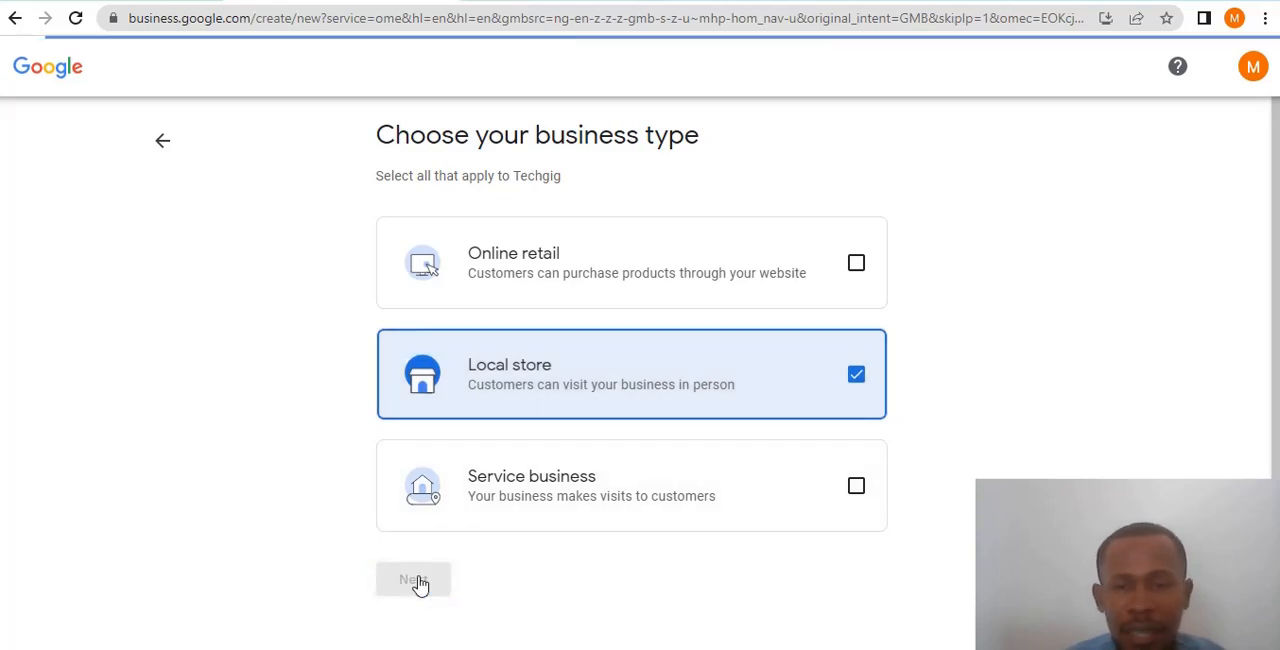
# - Search the business categories for "web", choose Web hosting company and continue
pyautogui.click(820, 267)
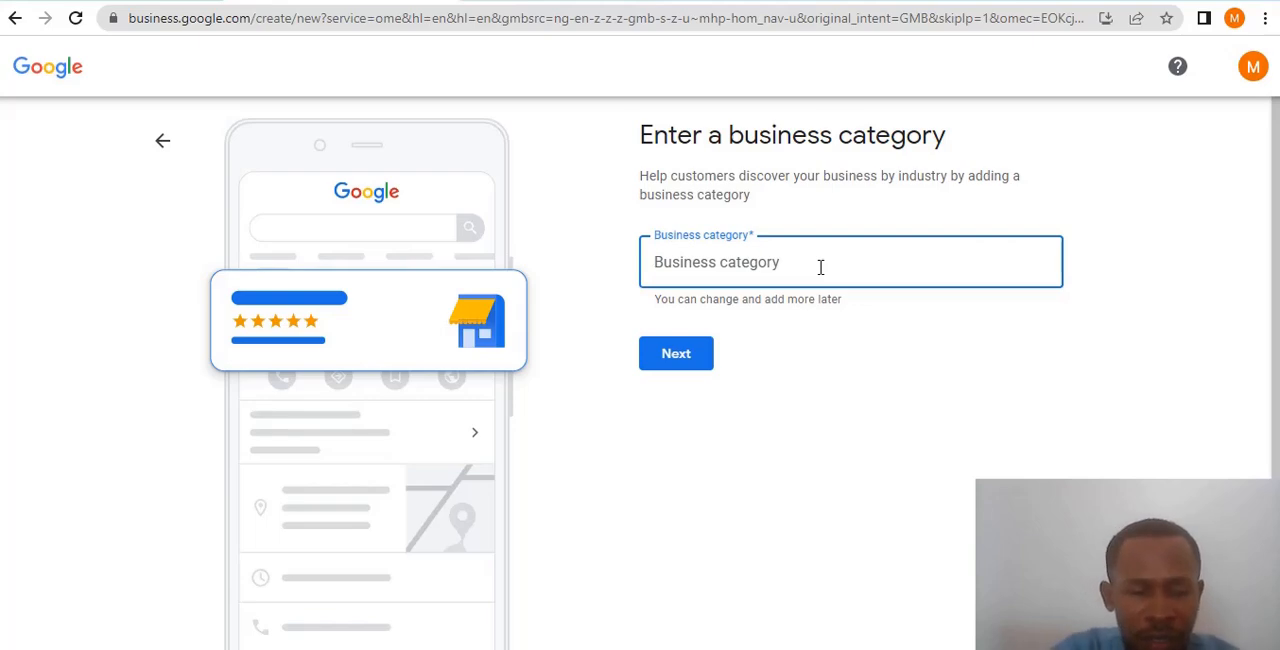
pyautogui.write('web')
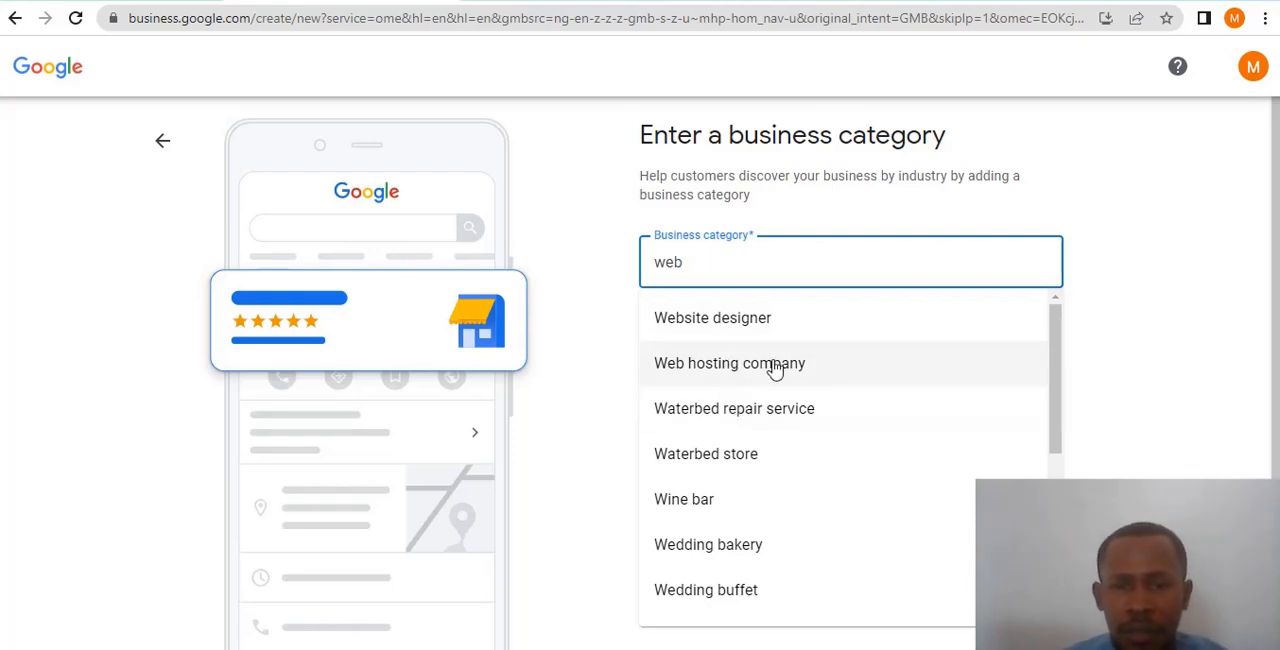
pyautogui.click(740, 366)
pyautogui.click(666, 368)
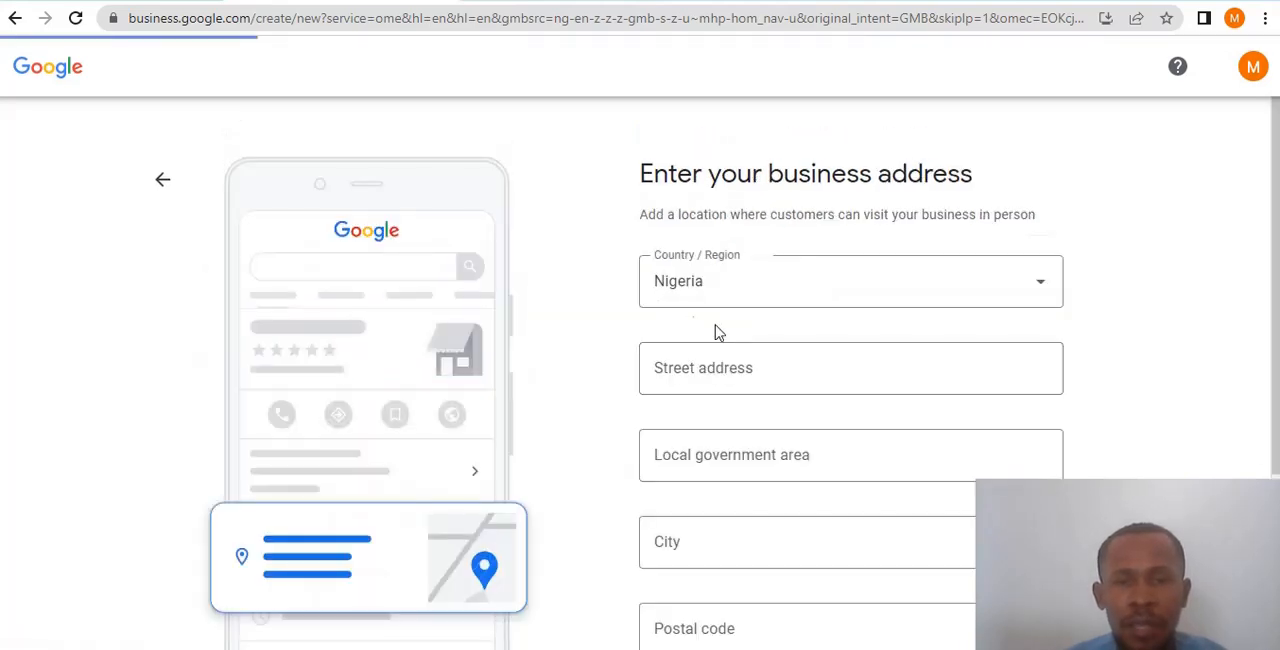
# - Keep Nigeria as the country of the business address and enter the street address
pyautogui.click(1044, 289)
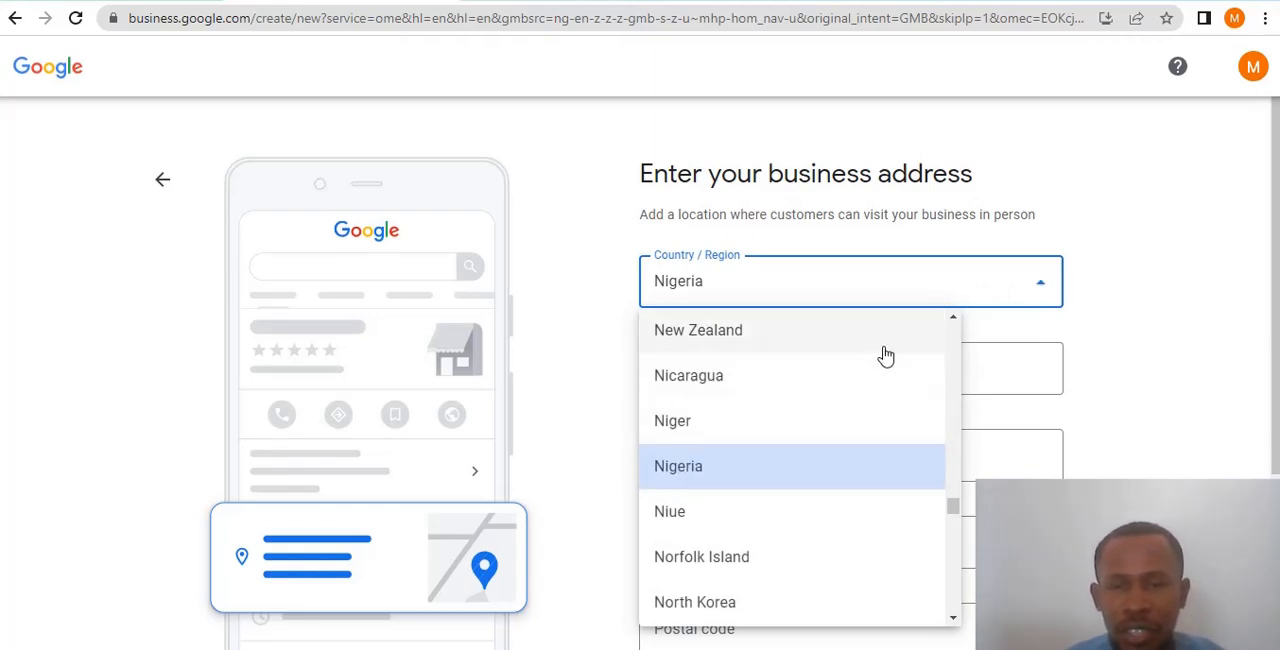
pyautogui.click(1042, 288)
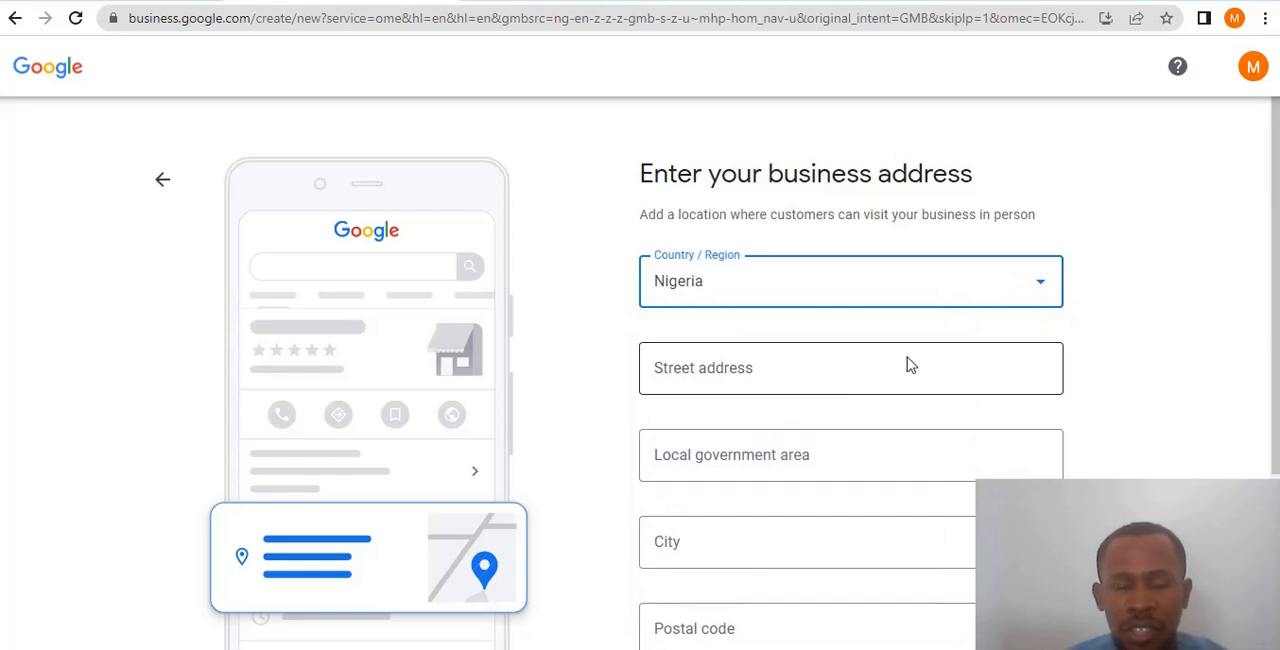
pyautogui.click(797, 371)
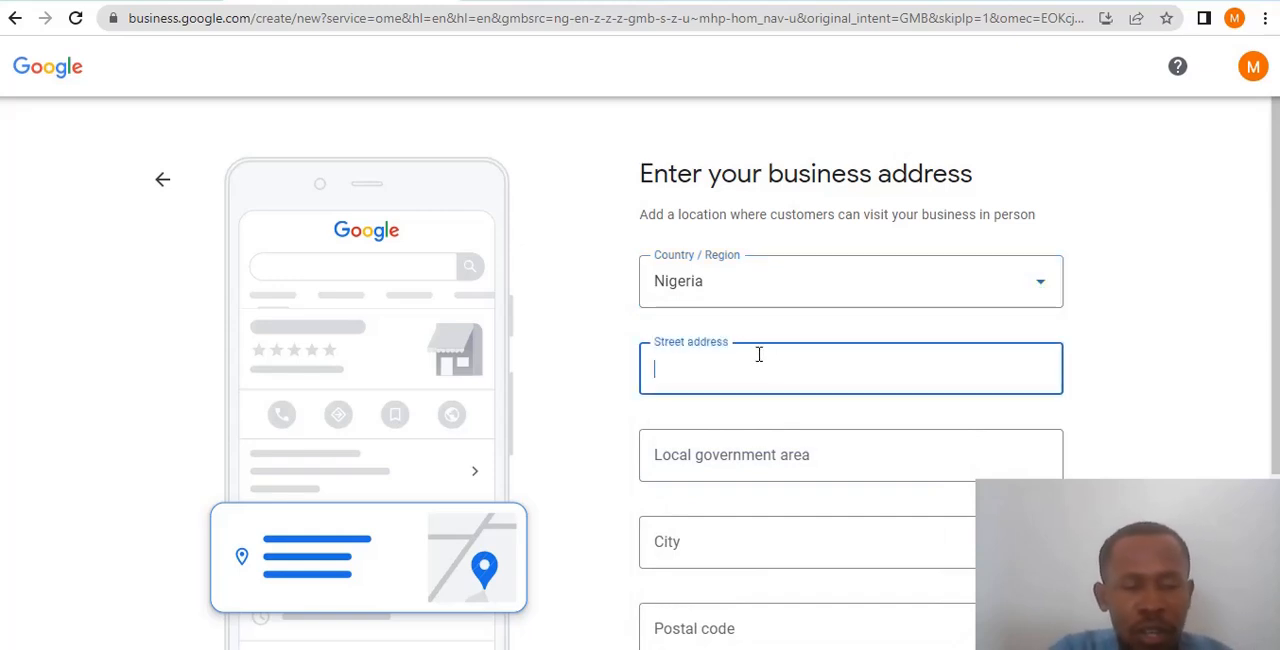
pyautogui.write('zion stree')
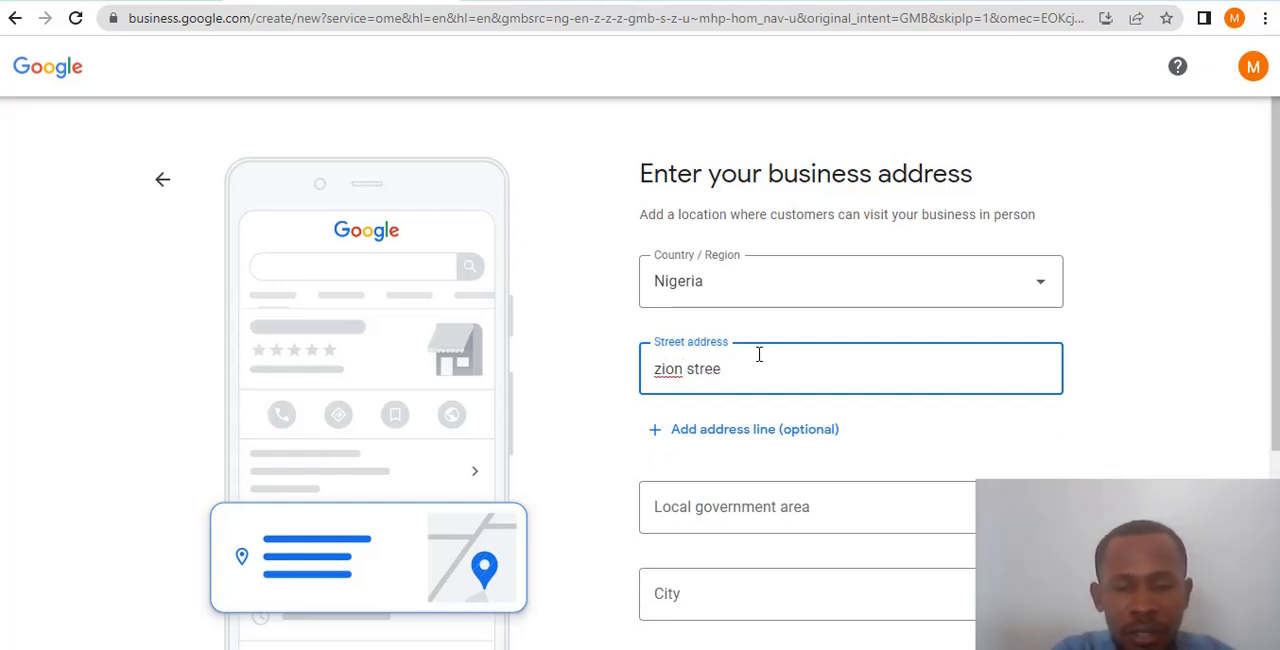
pyautogui.write('t Abuja')
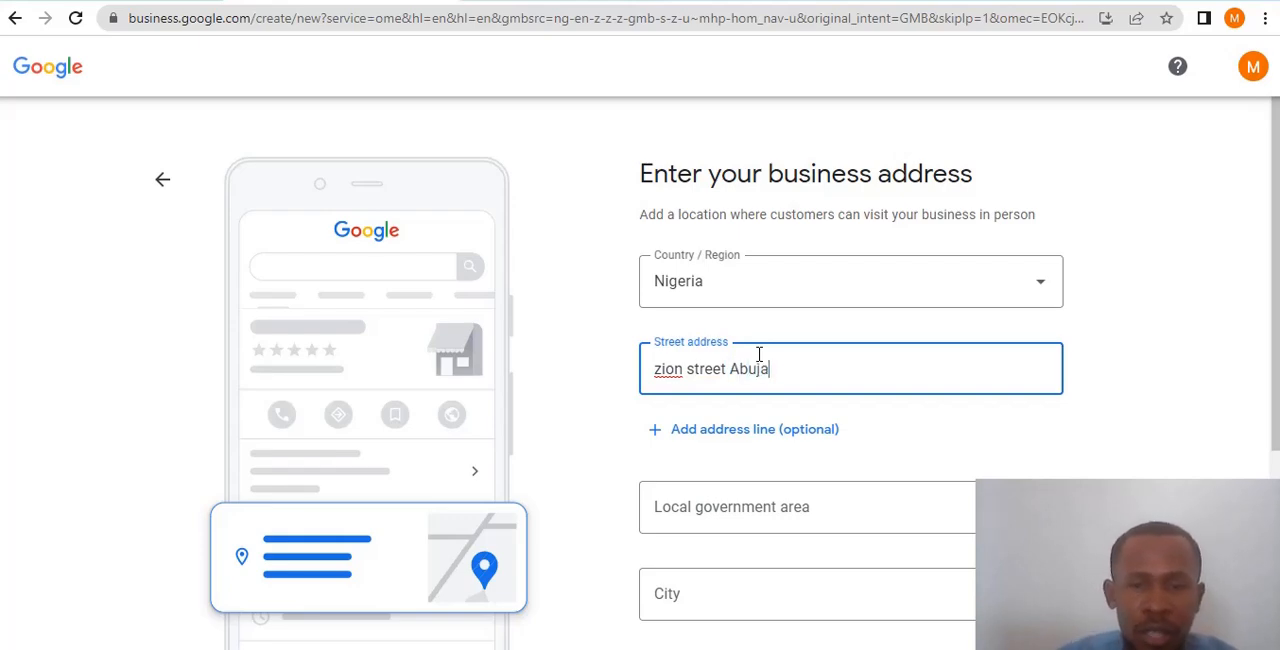
# - Fill in the local government area and the city of the business address
pyautogui.scroll(-2, 760, 408)
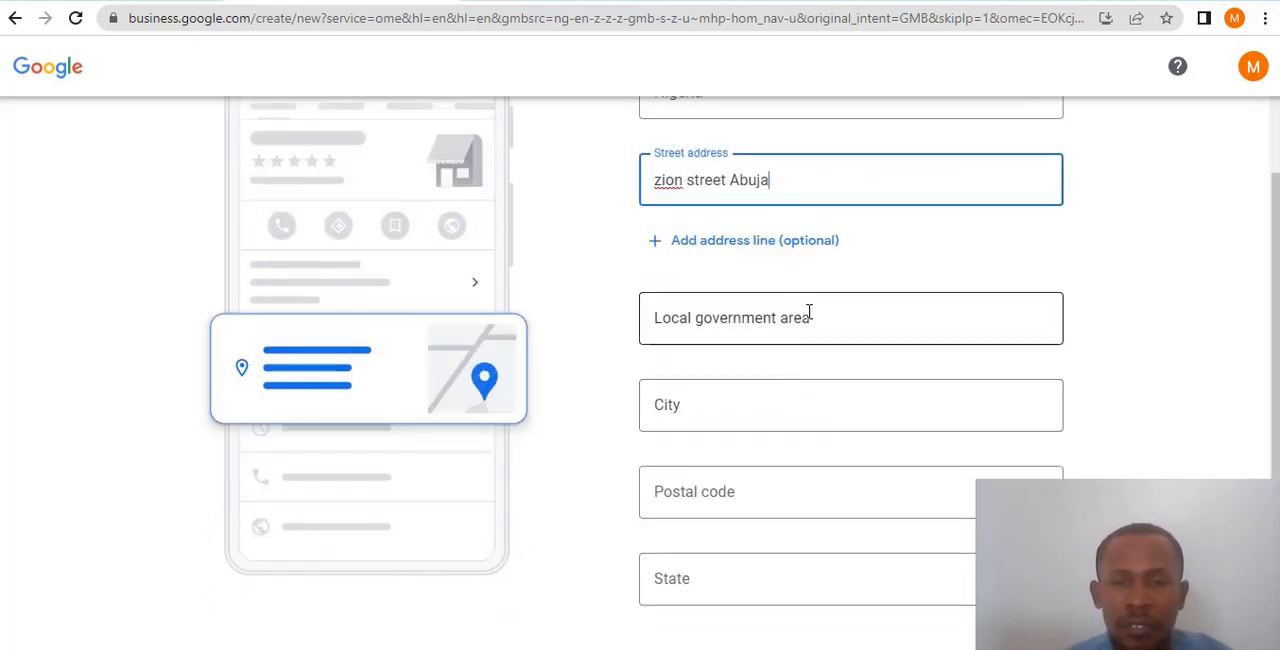
pyautogui.click(808, 312)
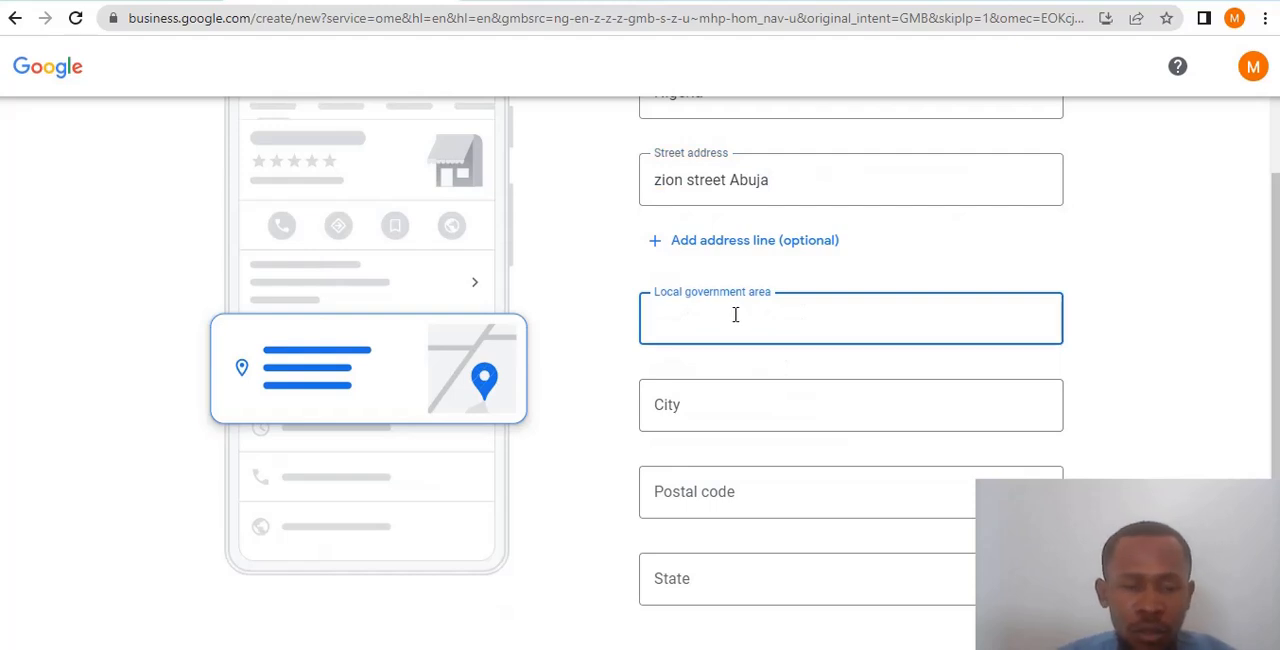
pyautogui.write('B')
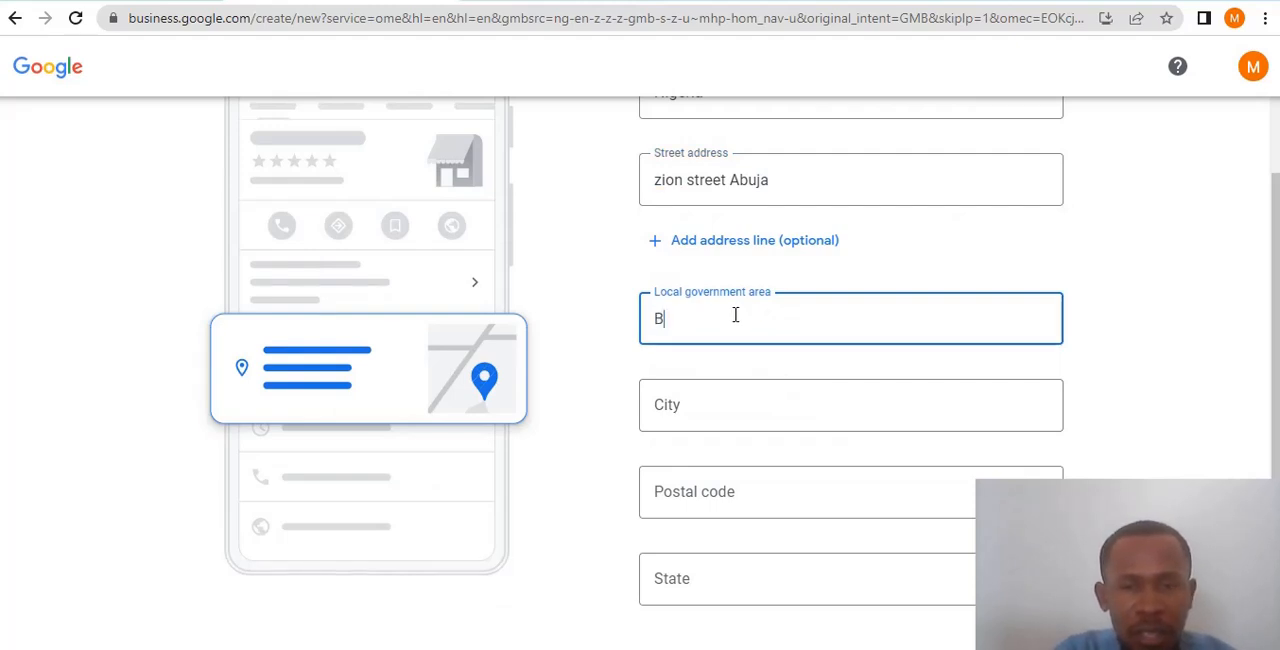
pyautogui.write('wr')
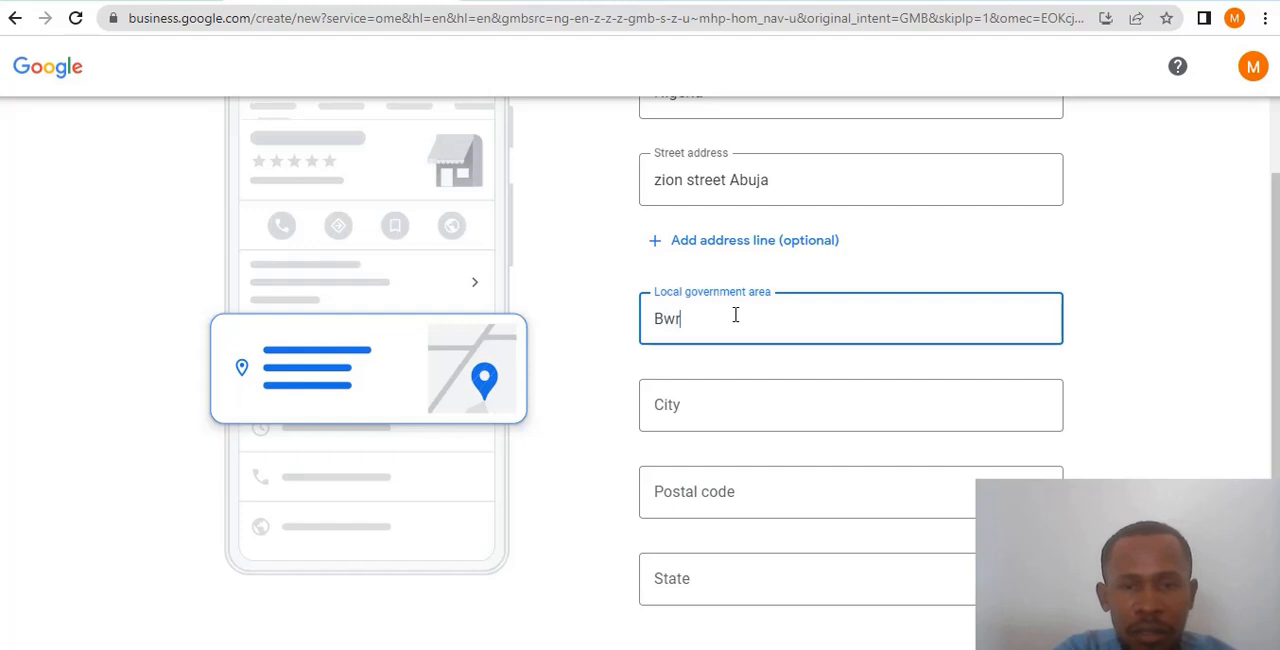
pyautogui.press('BackSpace')
pyautogui.write('a')
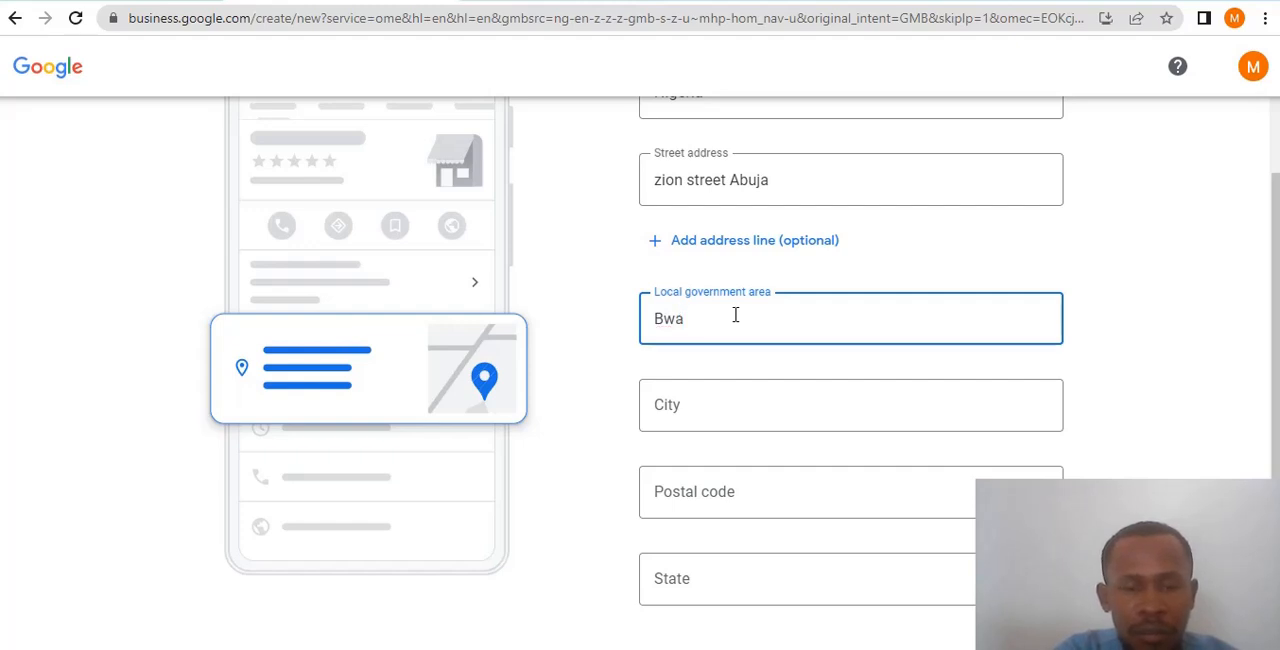
pyautogui.write('ri')
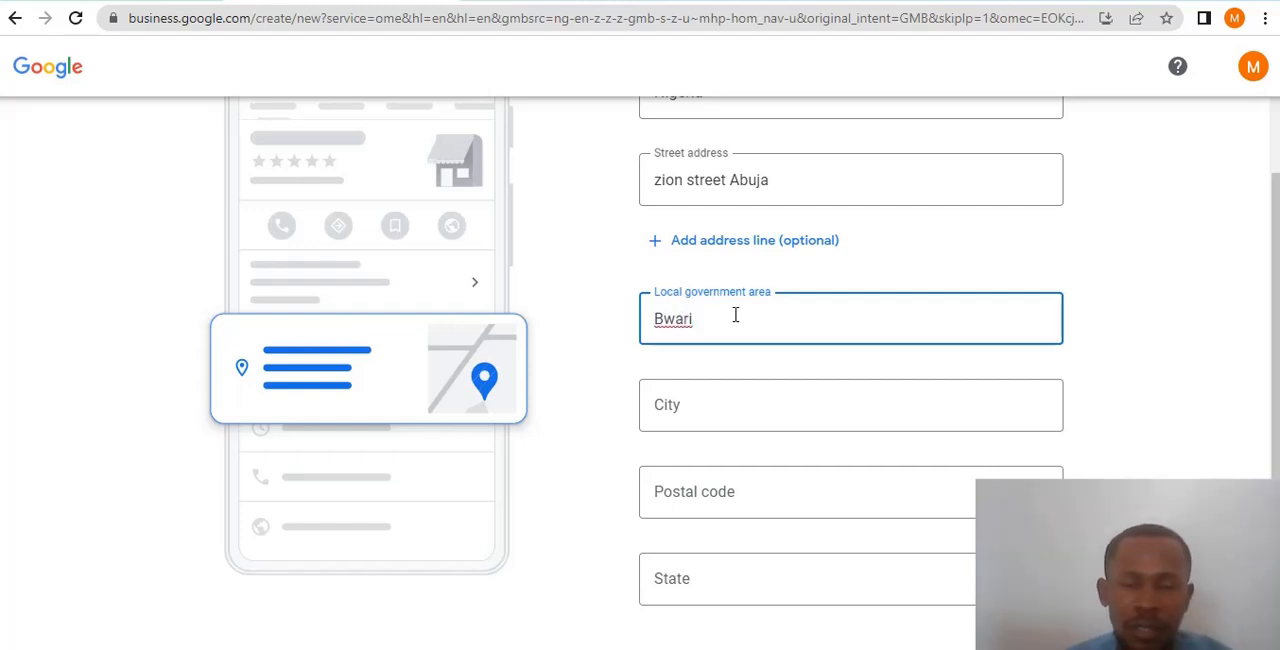
pyautogui.scroll(-1, 714, 416)
pyautogui.click(716, 309)
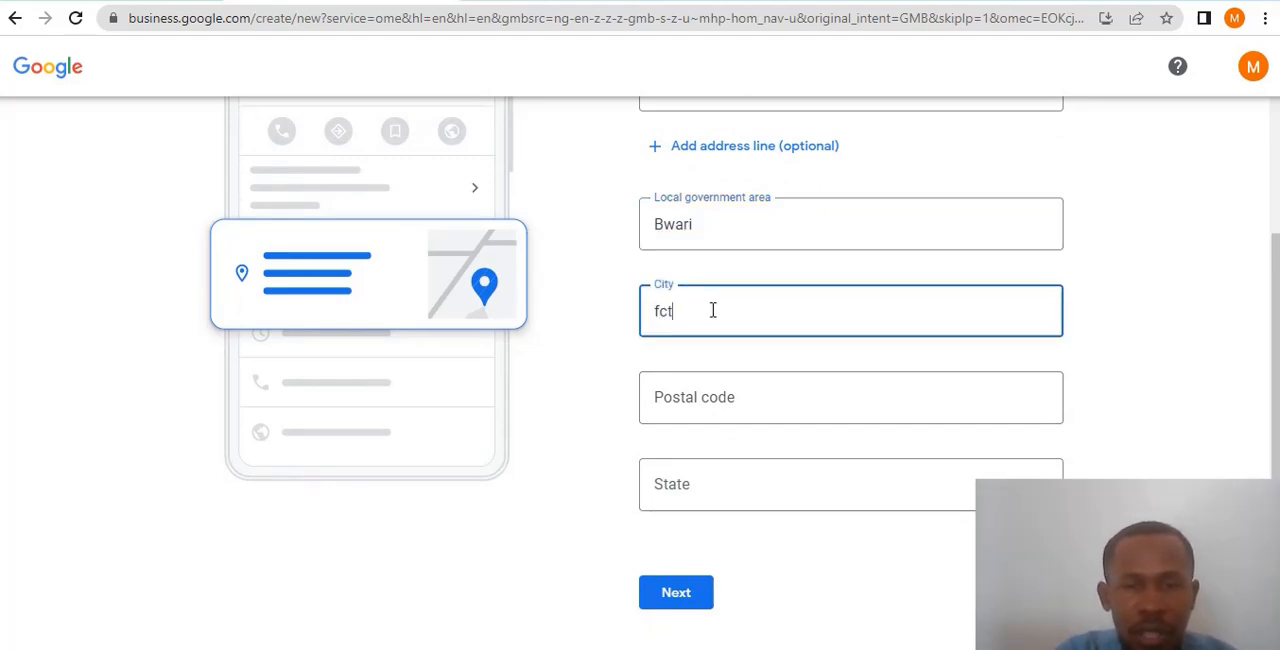
pyautogui.write('Absu')
pyautogui.press('BackSpace')
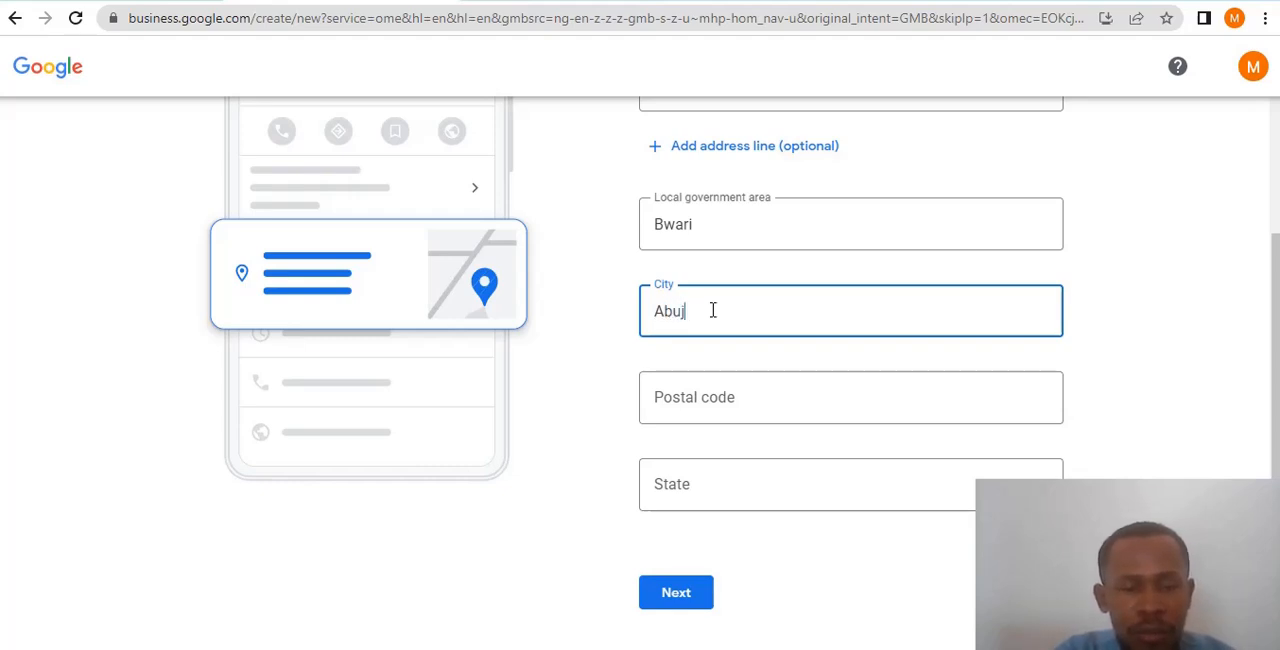
# - Enter the postal code of the business address
pyautogui.click(775, 387)
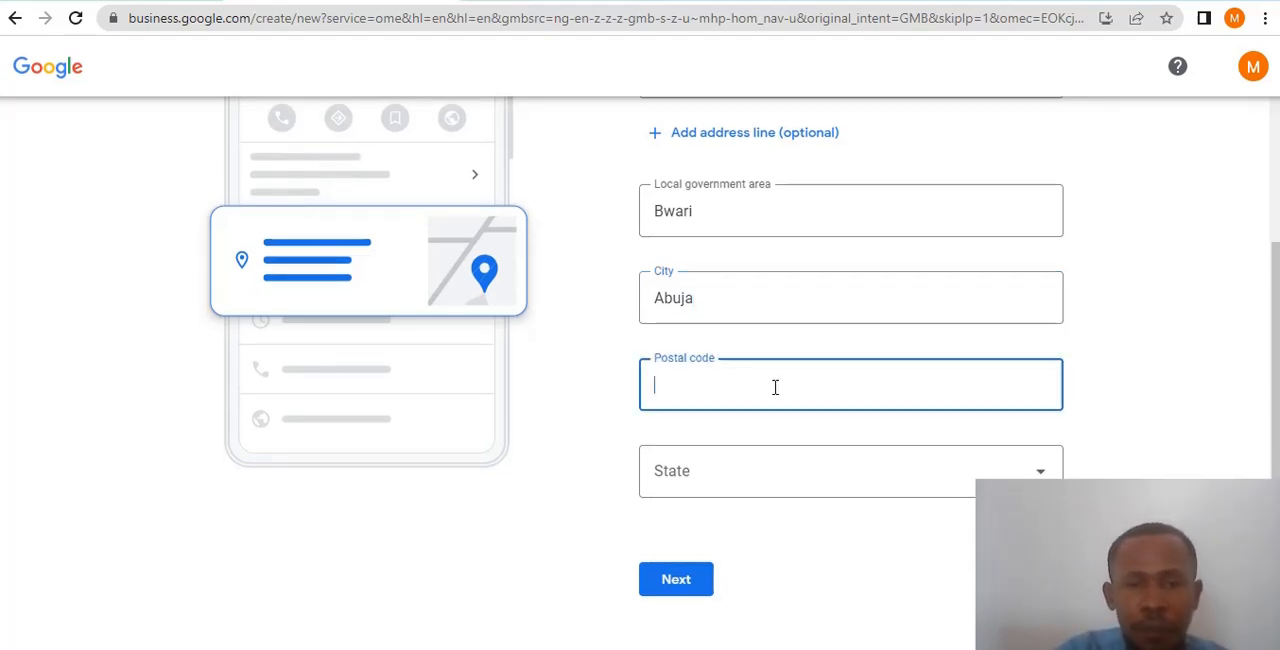
pyautogui.write('9')
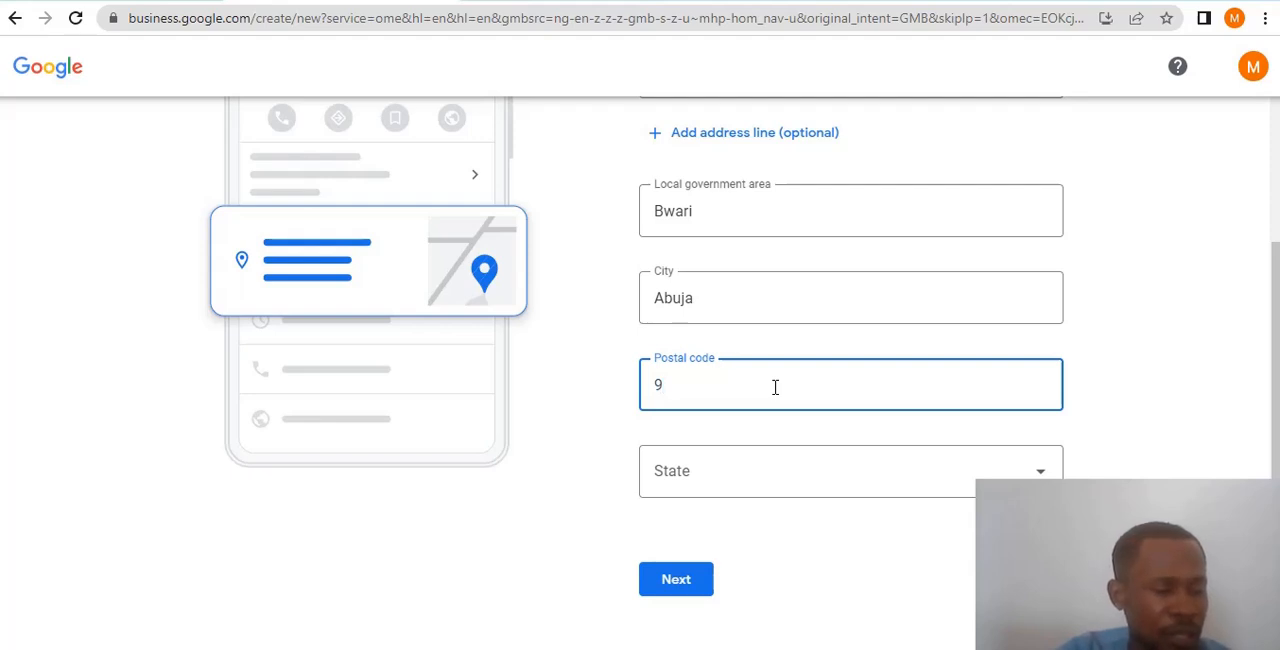
pyautogui.write('01101')
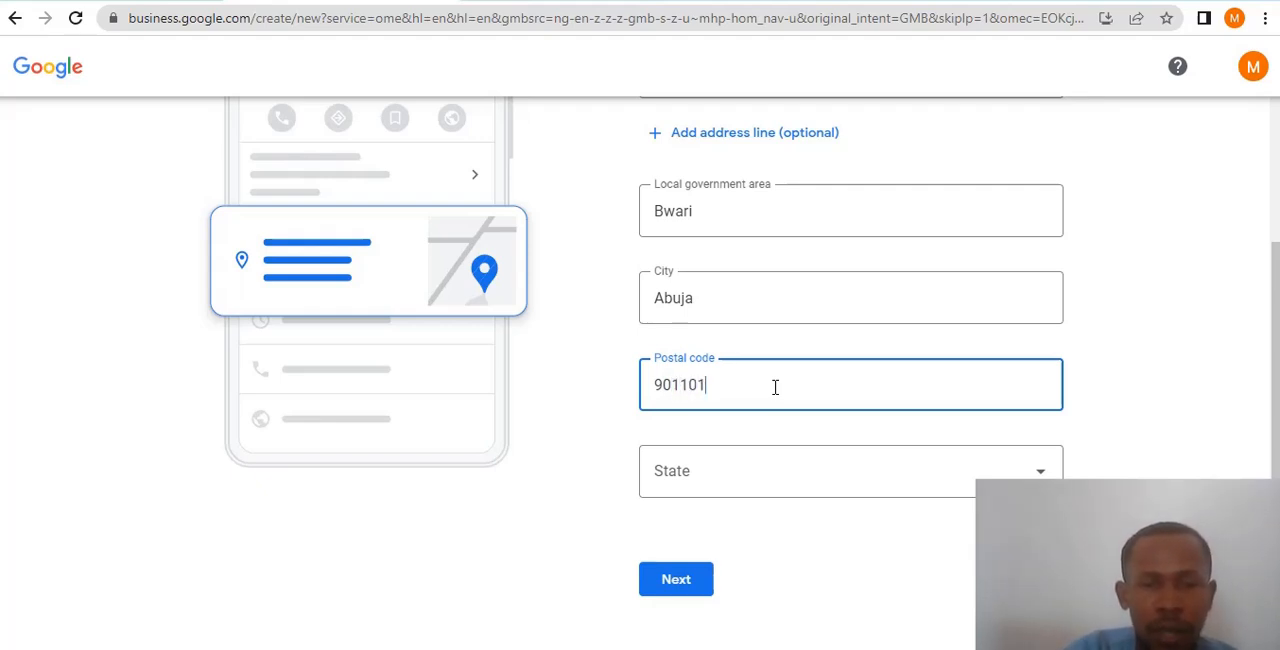
# - Select Federal Capital Territory as the state and submit the business address
pyautogui.click(1032, 472)
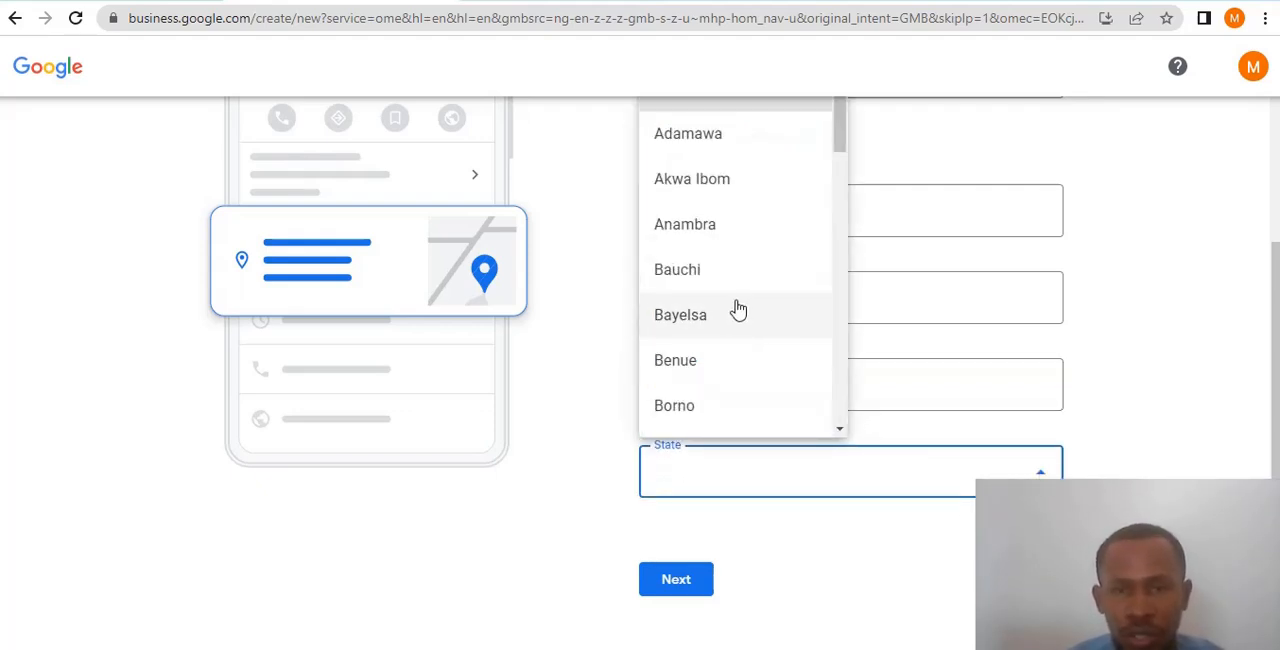
pyautogui.scroll(-1, 735, 312)
pyautogui.scroll(-10, 742, 285)
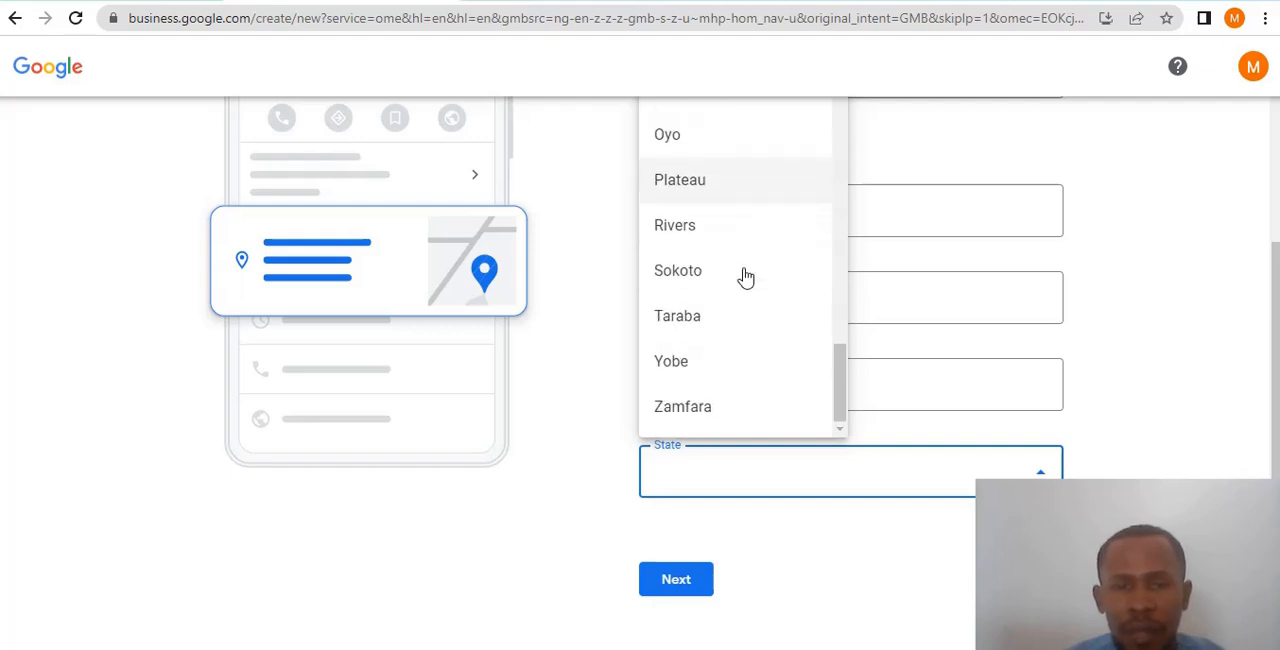
pyautogui.scroll(4, 712, 330)
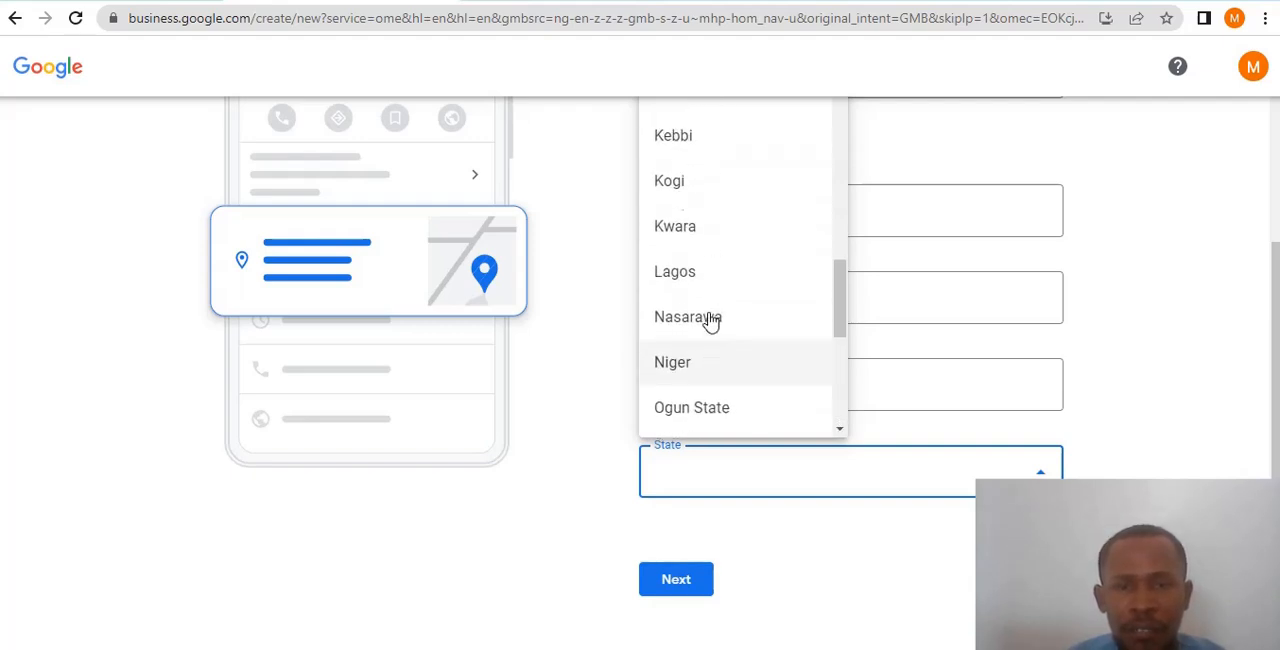
pyautogui.scroll(5, 709, 320)
pyautogui.click(712, 262)
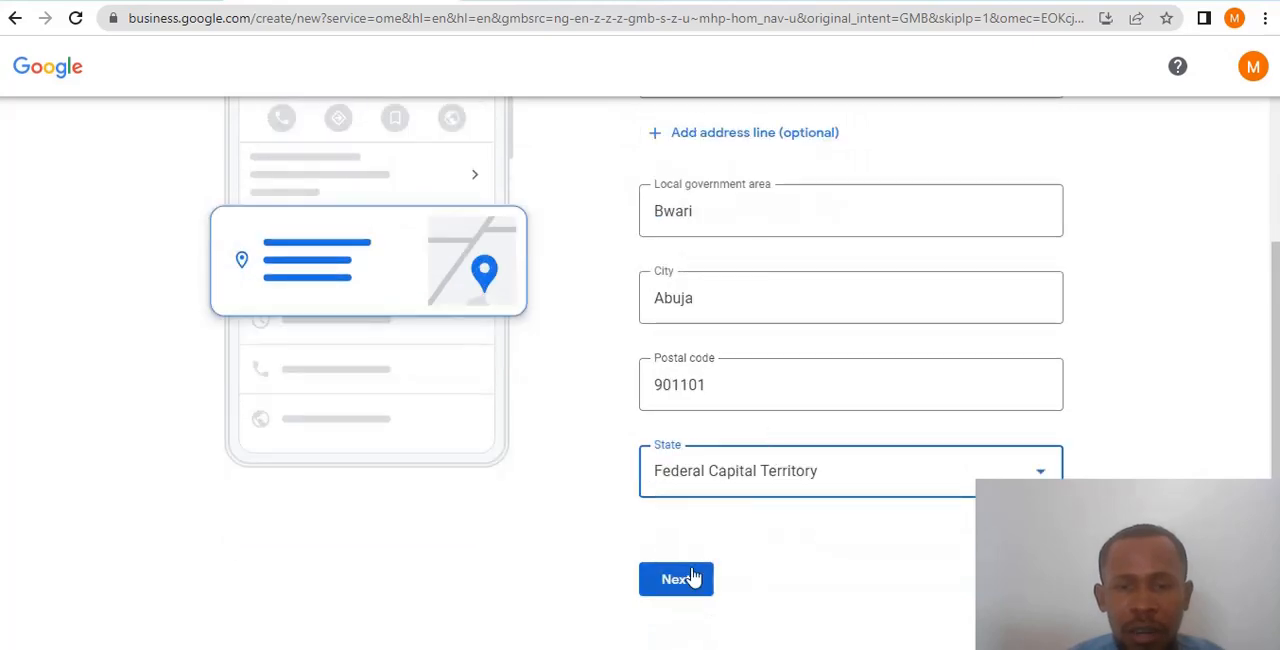
pyautogui.click(692, 578)
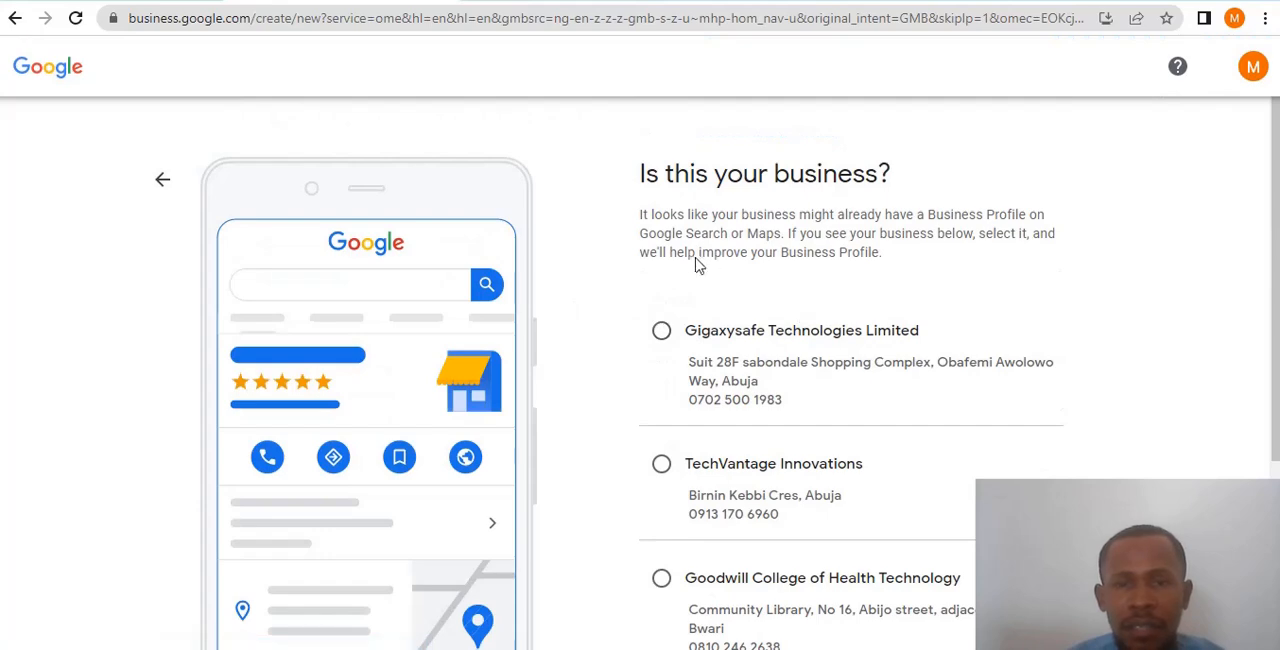
# - Review the suggested existing businesses, choose None of these and continue
pyautogui.scroll(-2, 705, 262)
pyautogui.scroll(2, 700, 220)
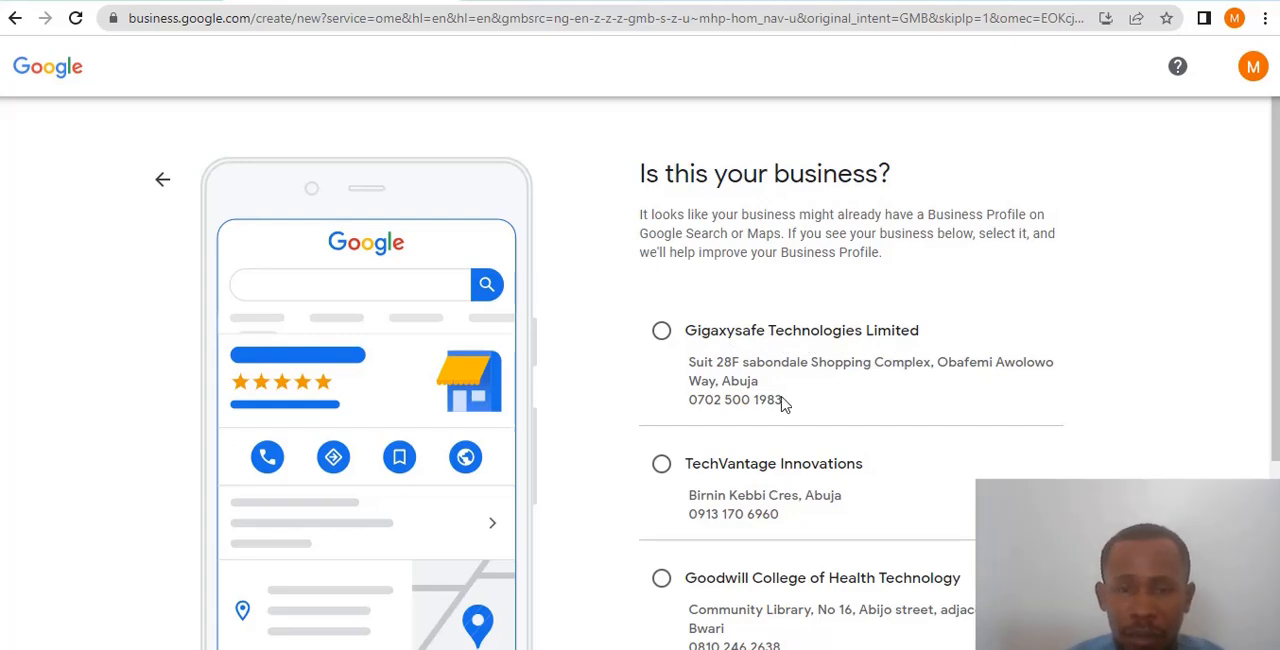
pyautogui.scroll(-1, 929, 417)
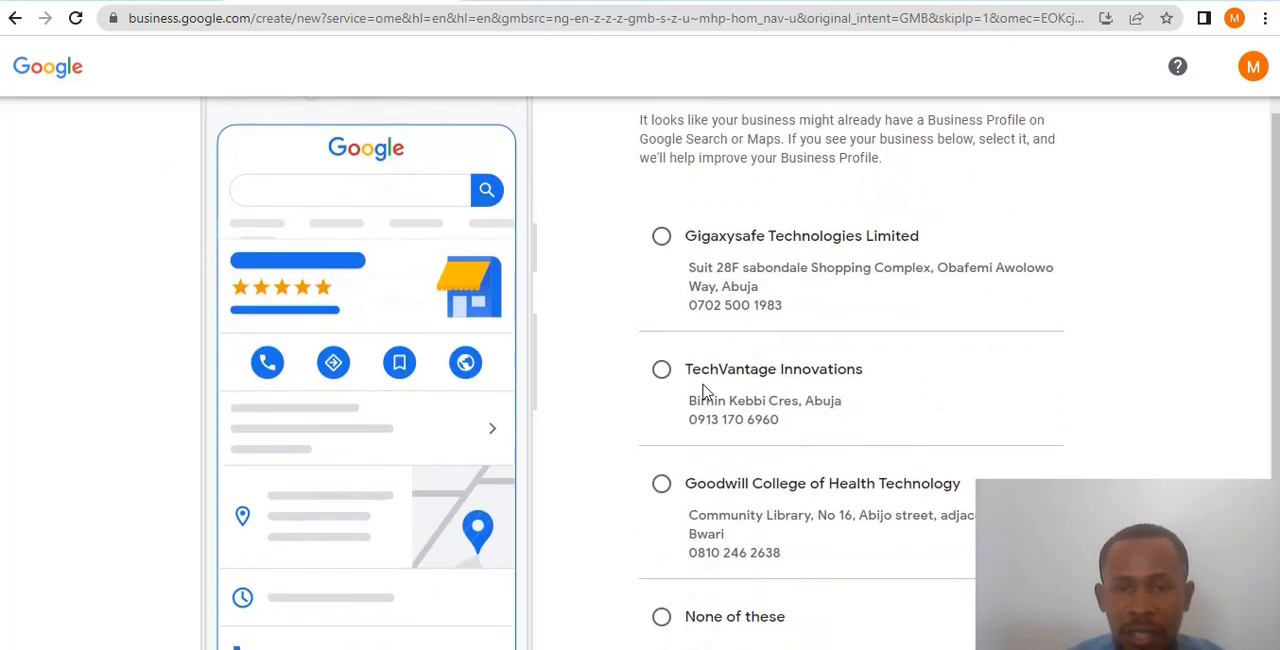
pyautogui.scroll(-1, 846, 403)
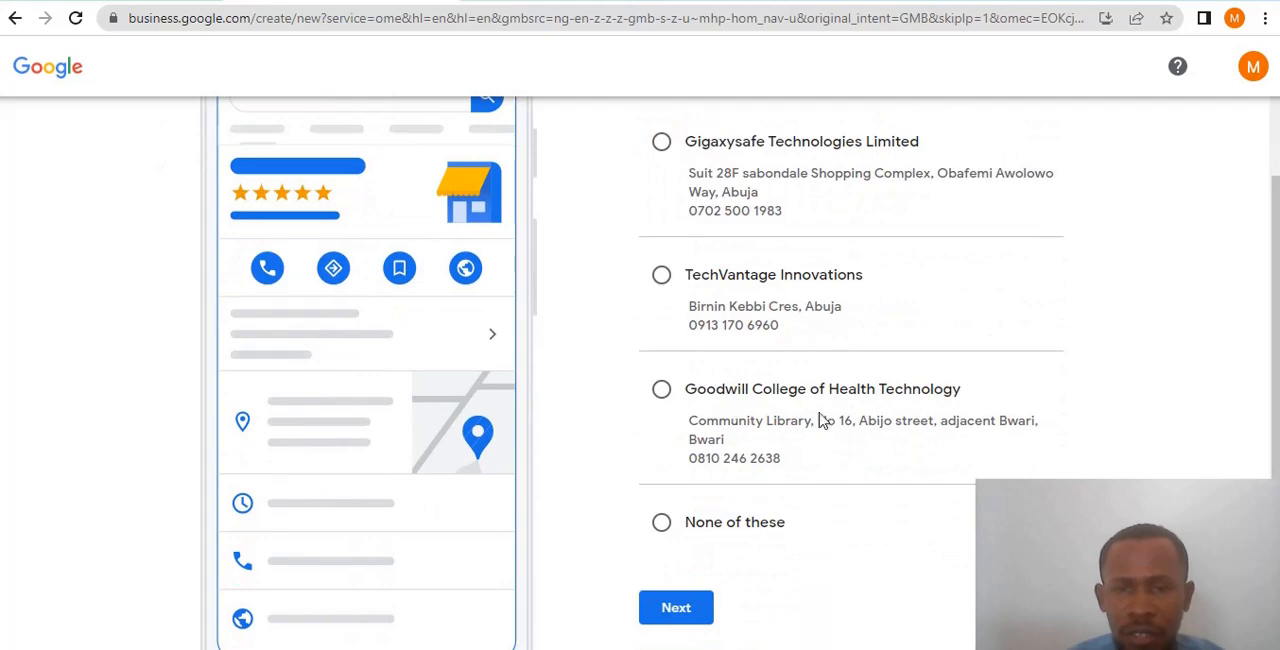
pyautogui.scroll(-1, 853, 408)
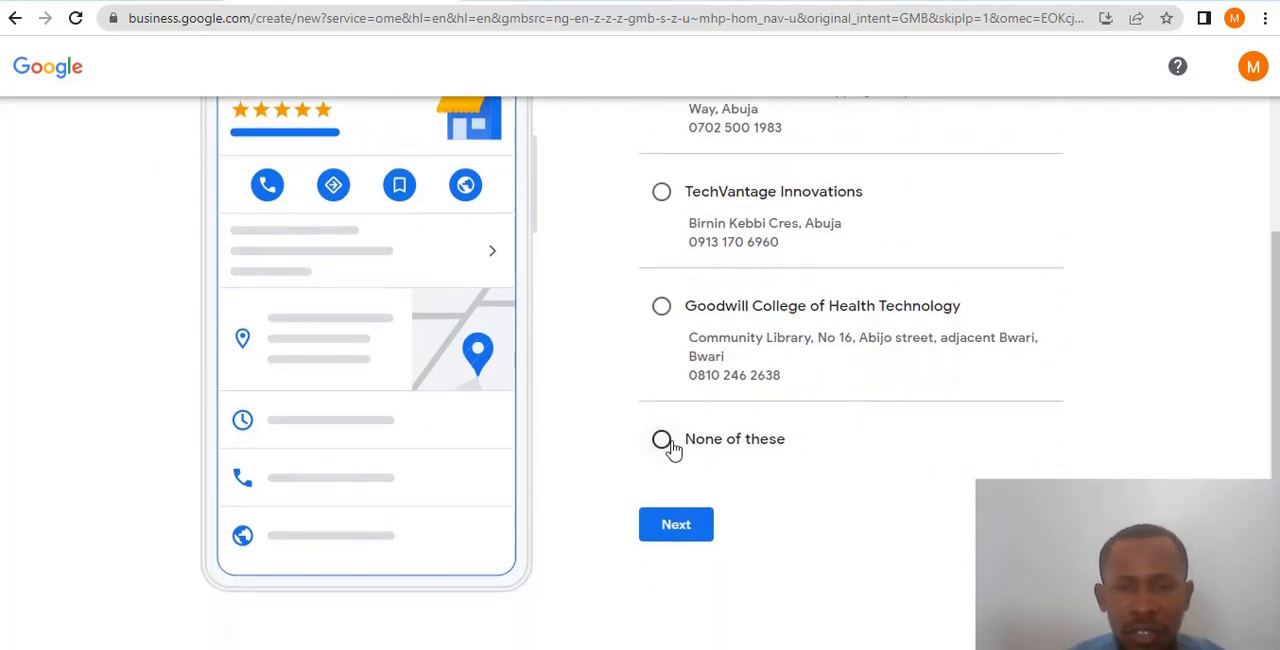
pyautogui.click(663, 441)
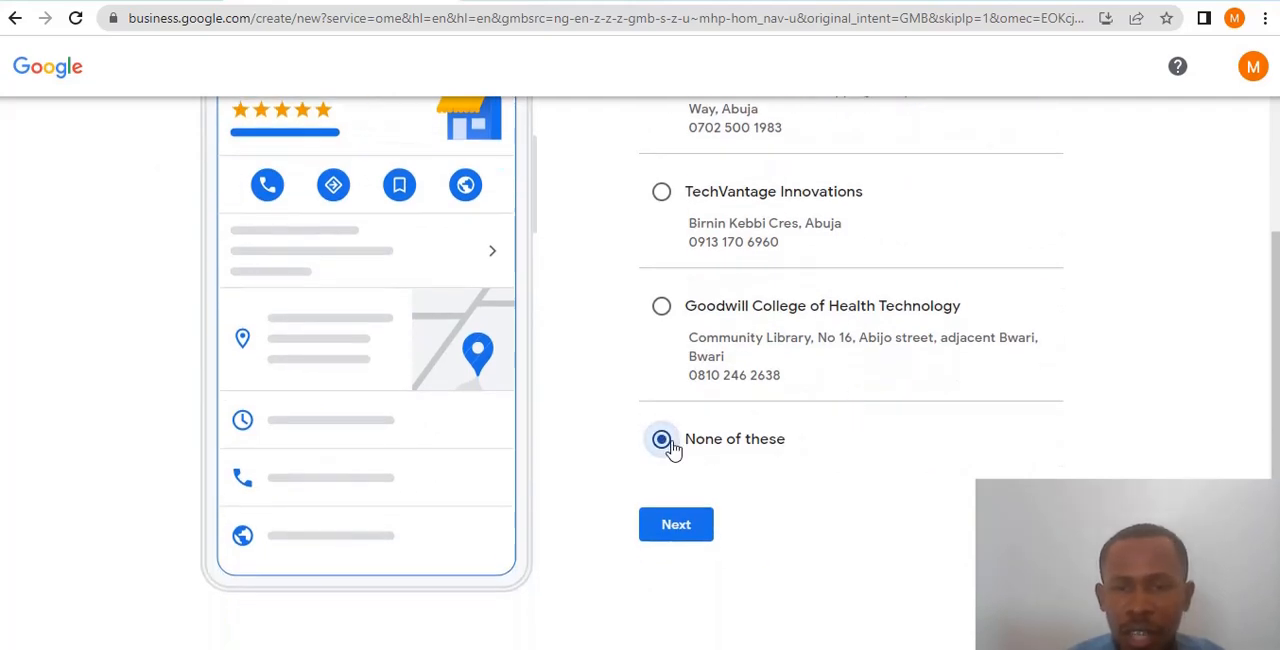
pyautogui.click(680, 528)
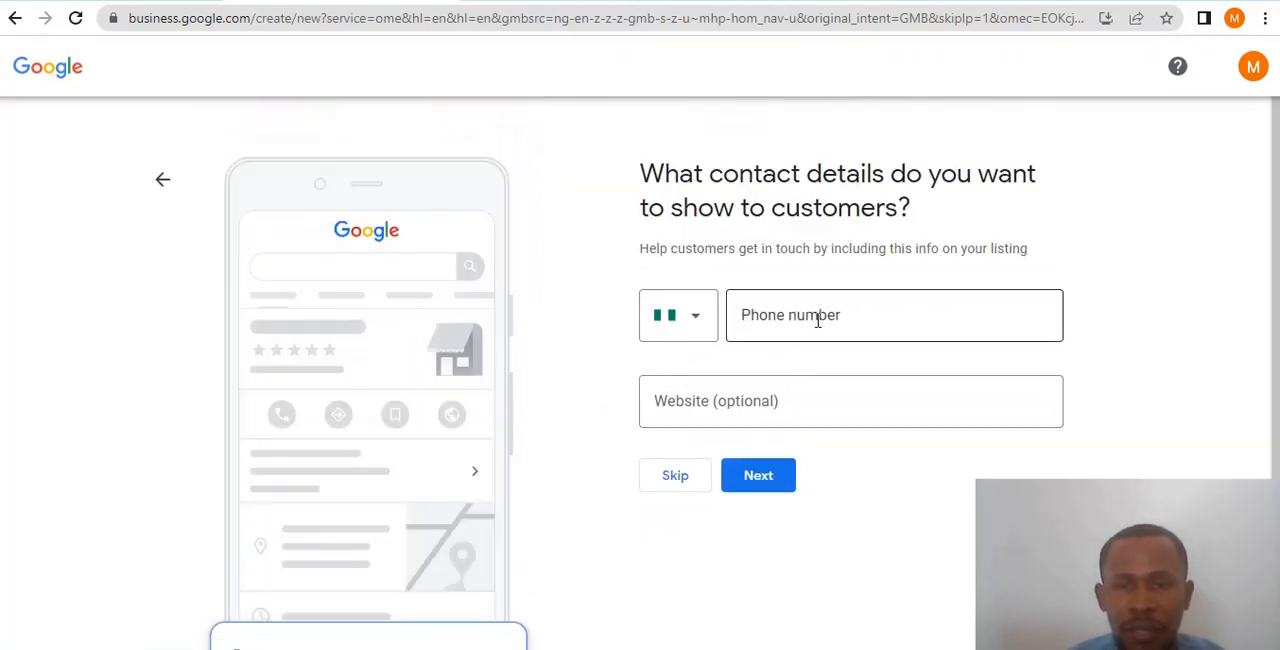
pyautogui.click(816, 321)
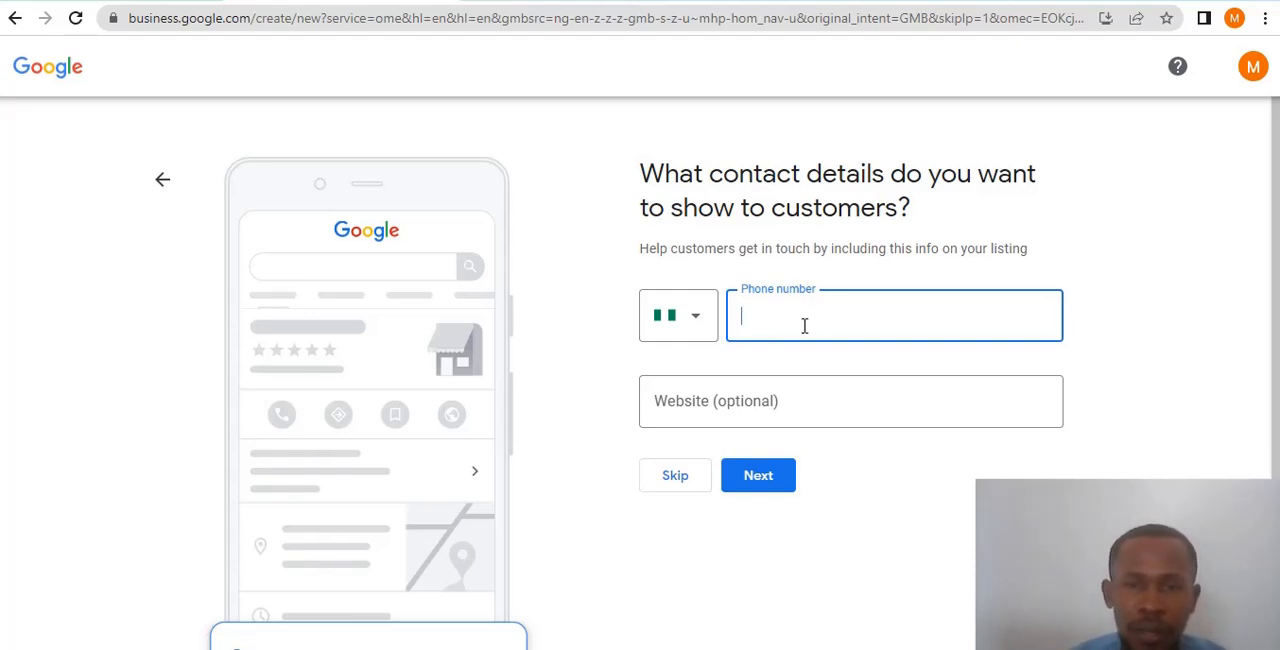
pyautogui.click(797, 402)
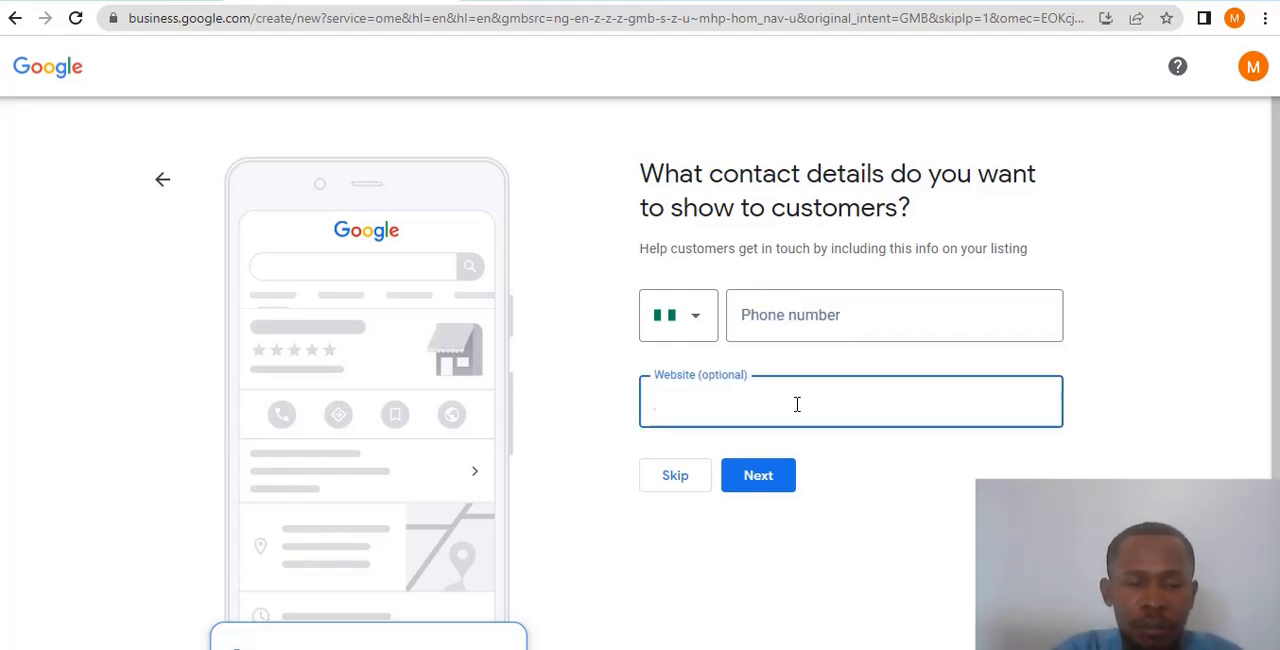
pyautogui.write('www')
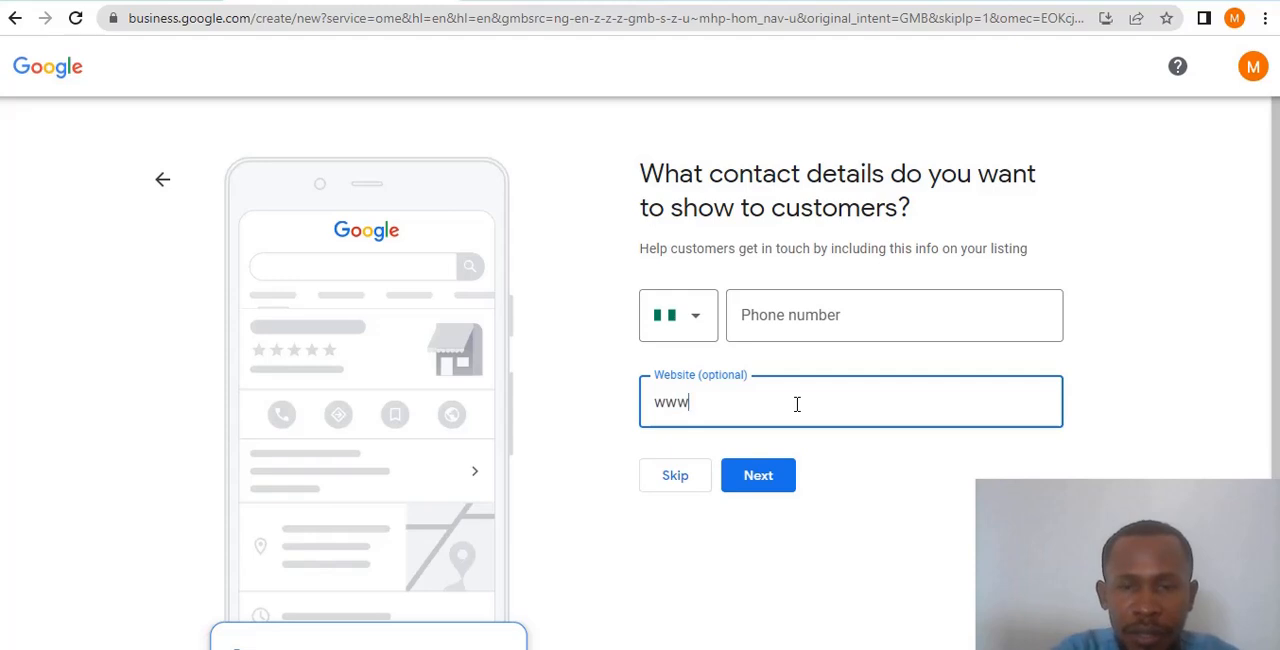
pyautogui.write('.jtechgig.site')
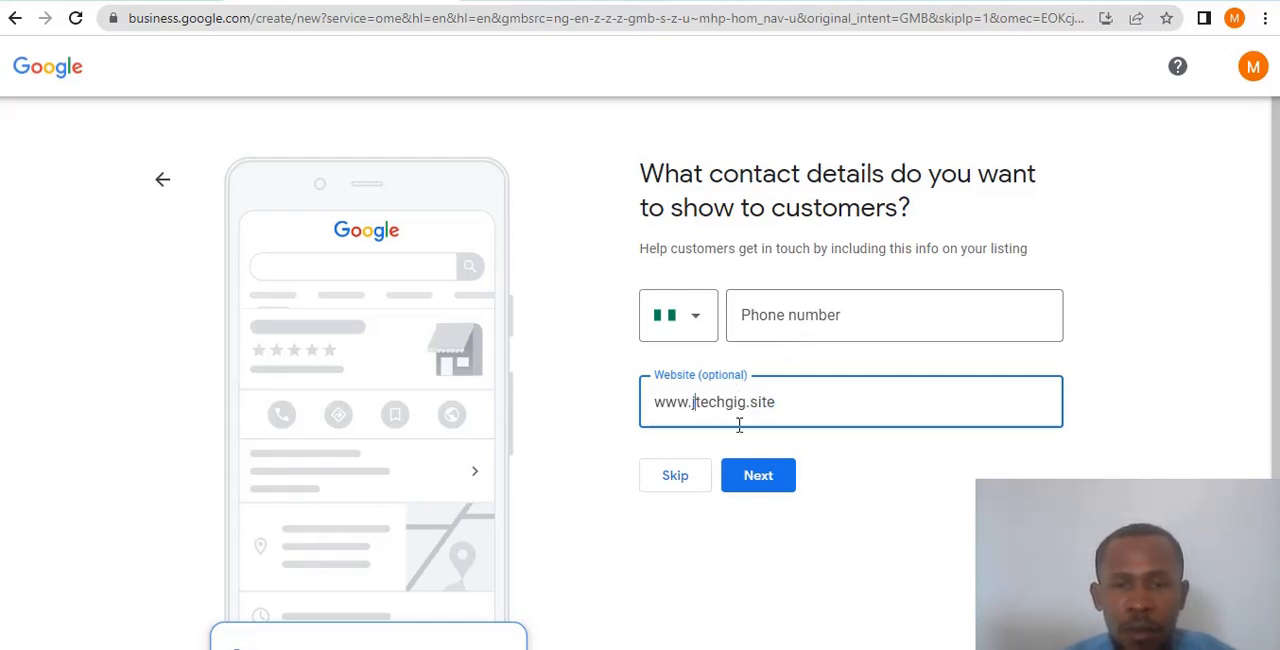
pyautogui.press('BackSpace')
# - Submit the customer contact details and accept the sign-up terms with personalized email notifications on news and tips enabled
pyautogui.click(825, 317)
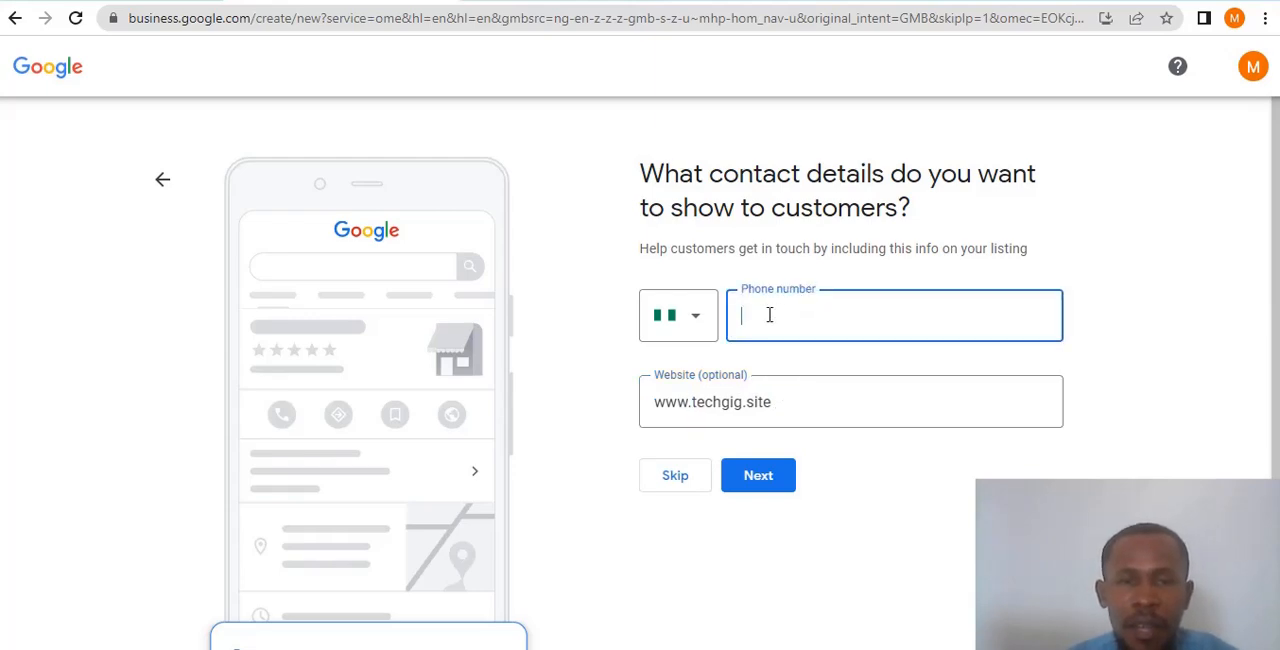
pyautogui.click(766, 476)
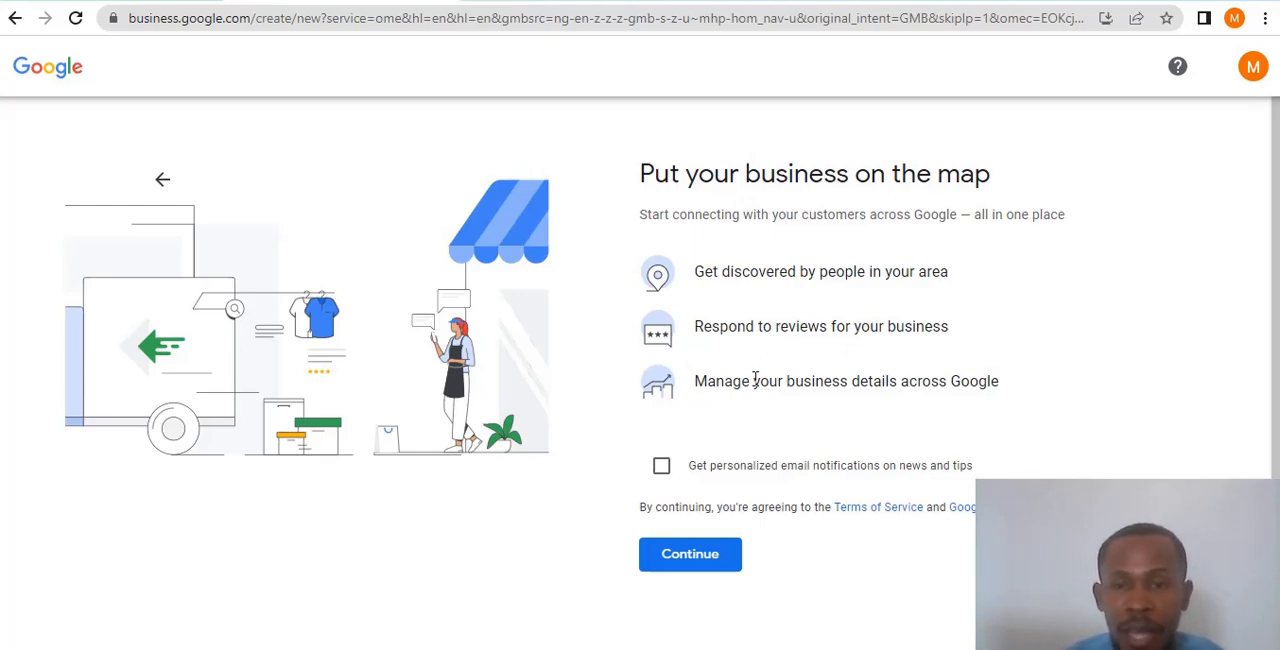
pyautogui.scroll(-1, 850, 372)
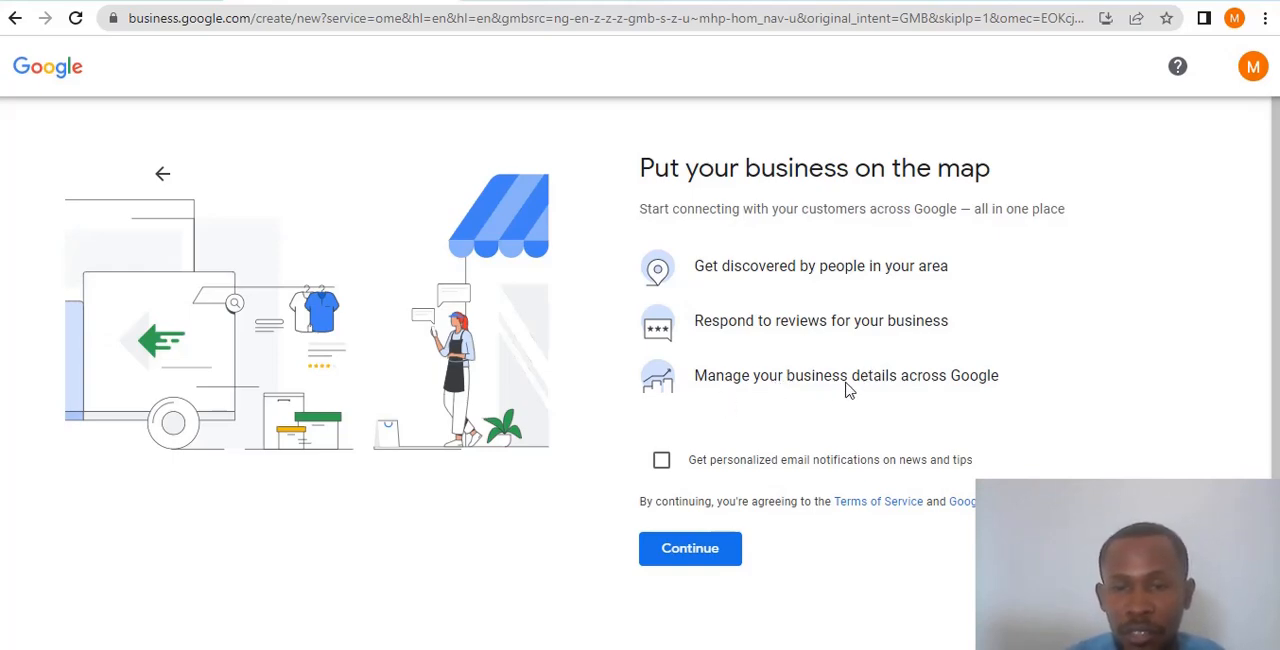
pyautogui.click(661, 462)
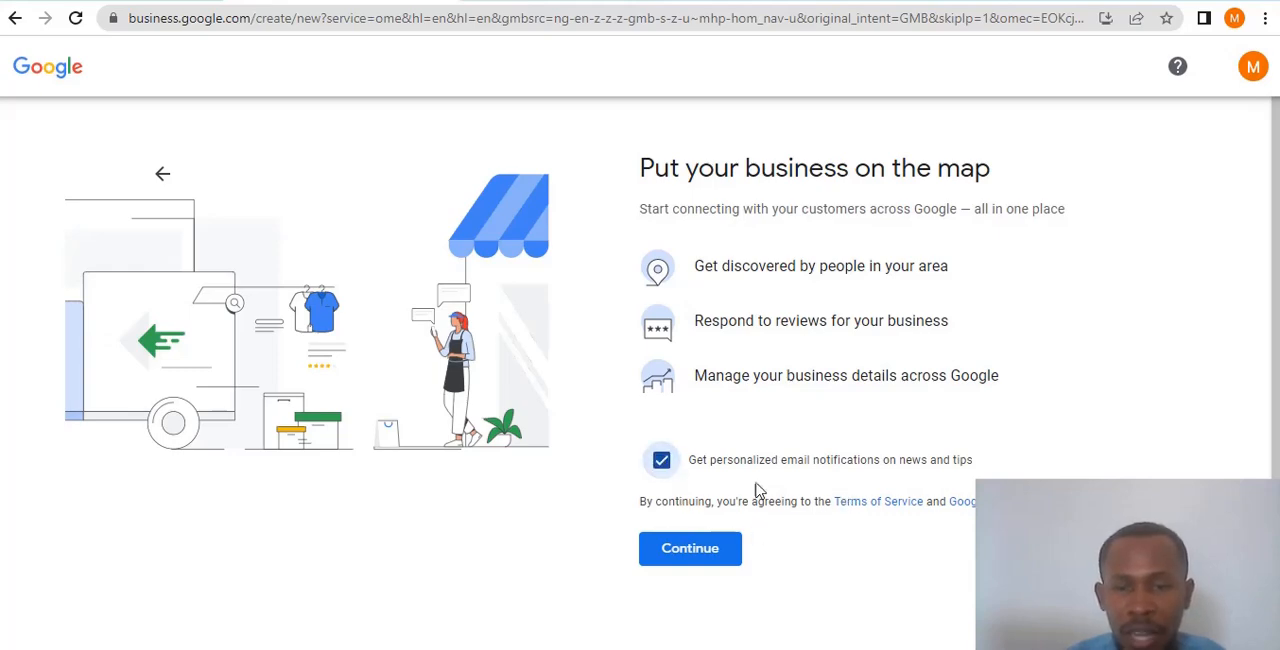
pyautogui.click(689, 552)
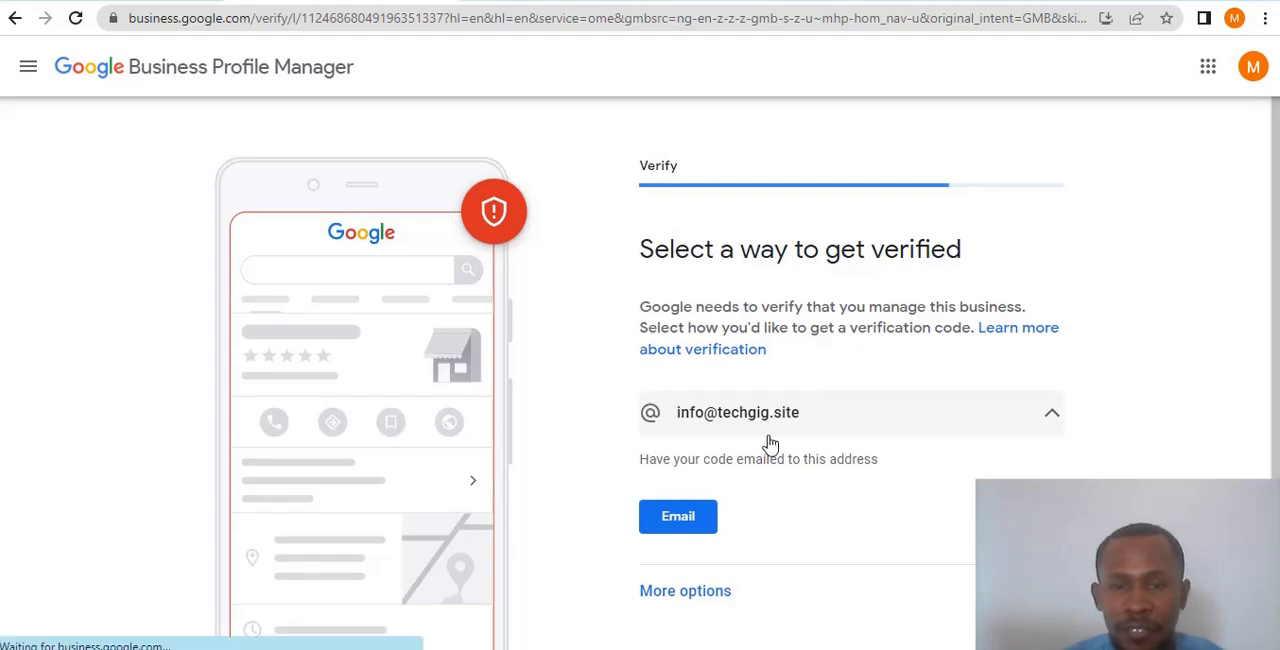
# - Show the other verification options for the business and choose to verify later
pyautogui.scroll(-1, 760, 425)
pyautogui.scroll(1, 790, 348)
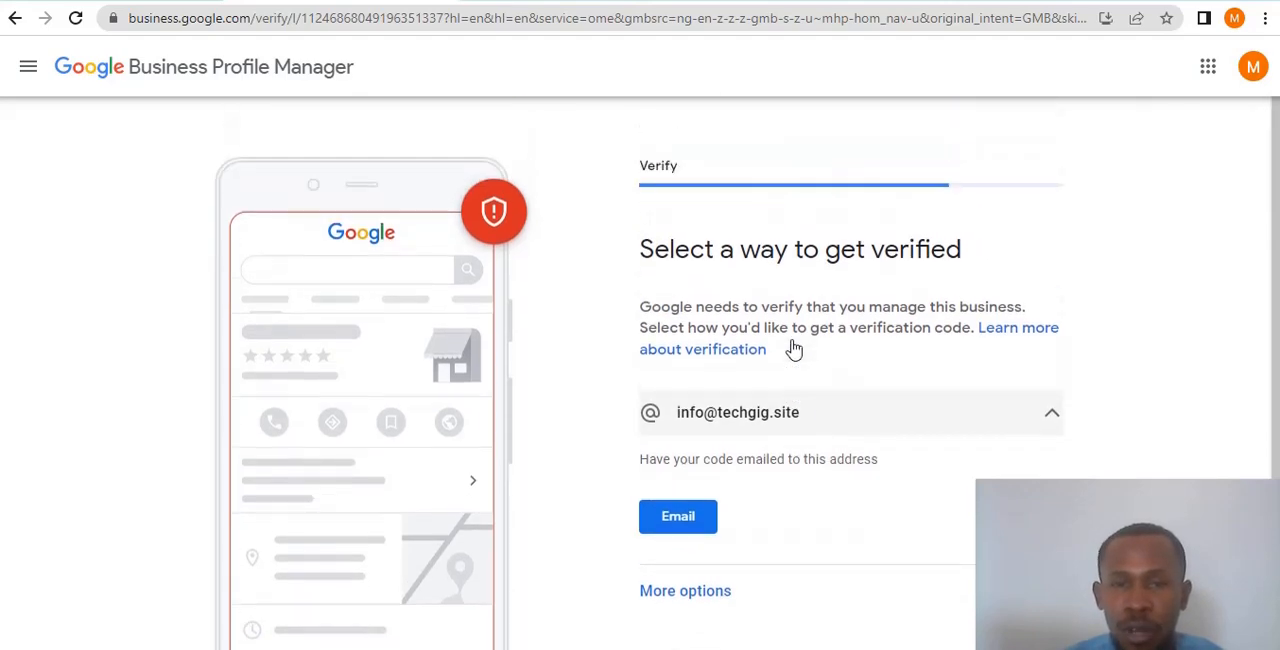
pyautogui.scroll(-1, 843, 393)
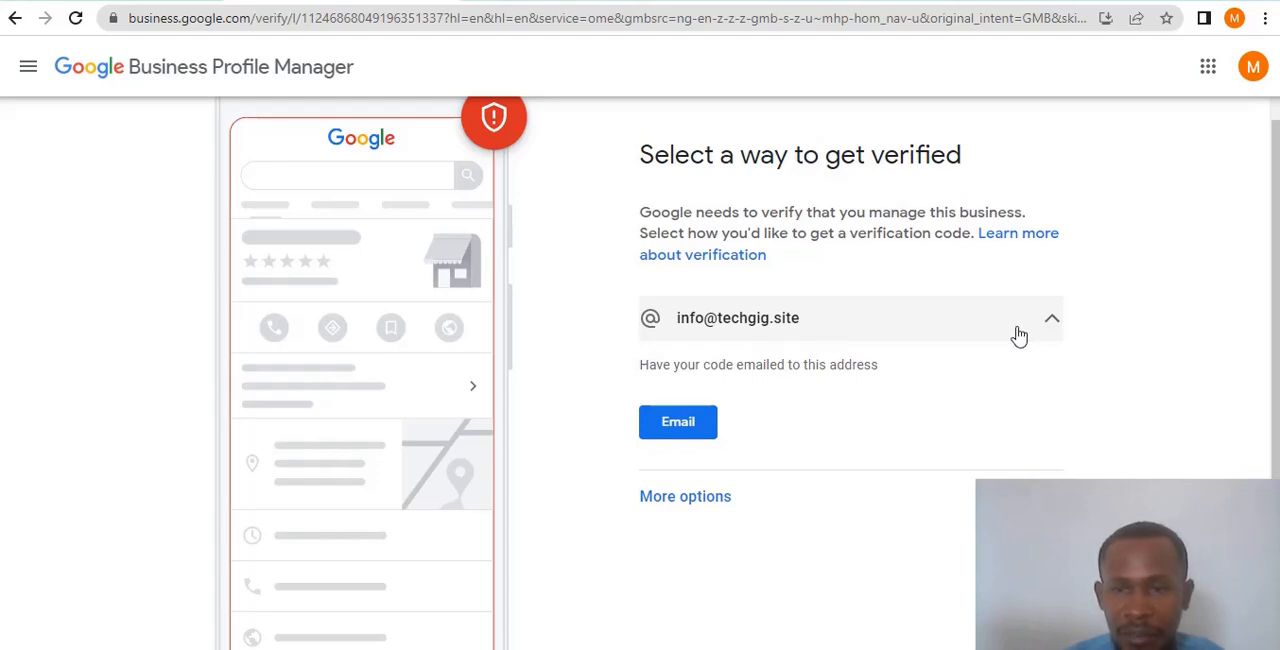
pyautogui.click(1052, 330)
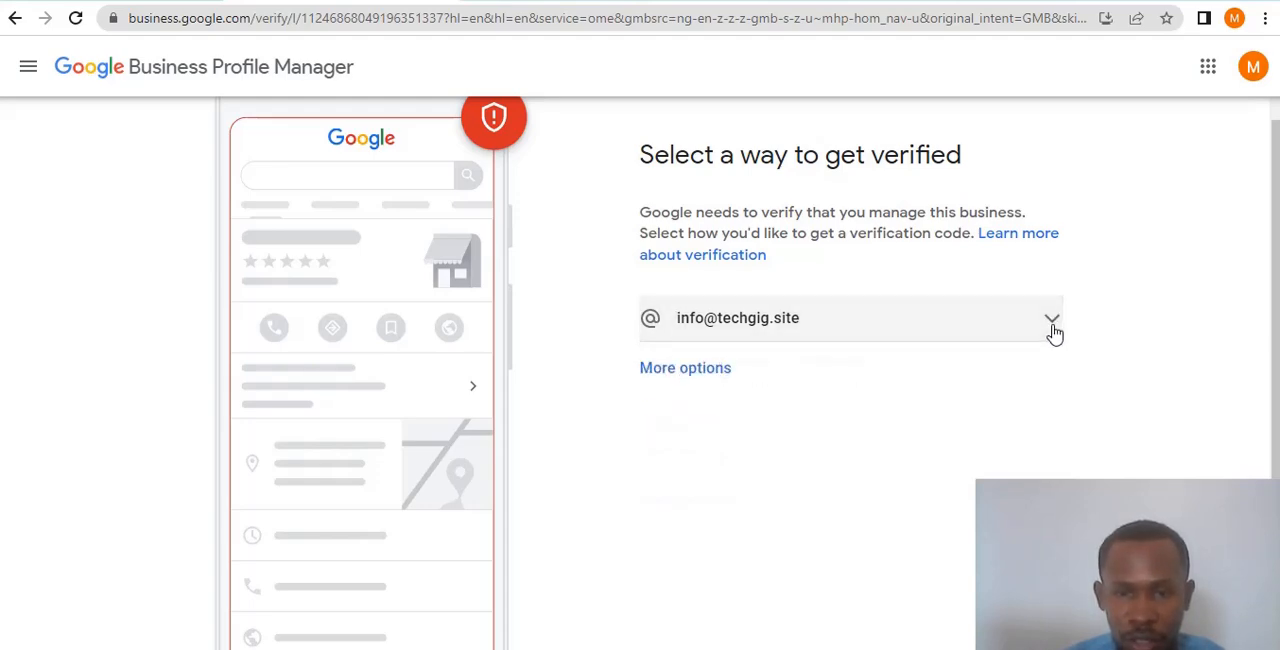
pyautogui.click(724, 372)
pyautogui.click(724, 372)
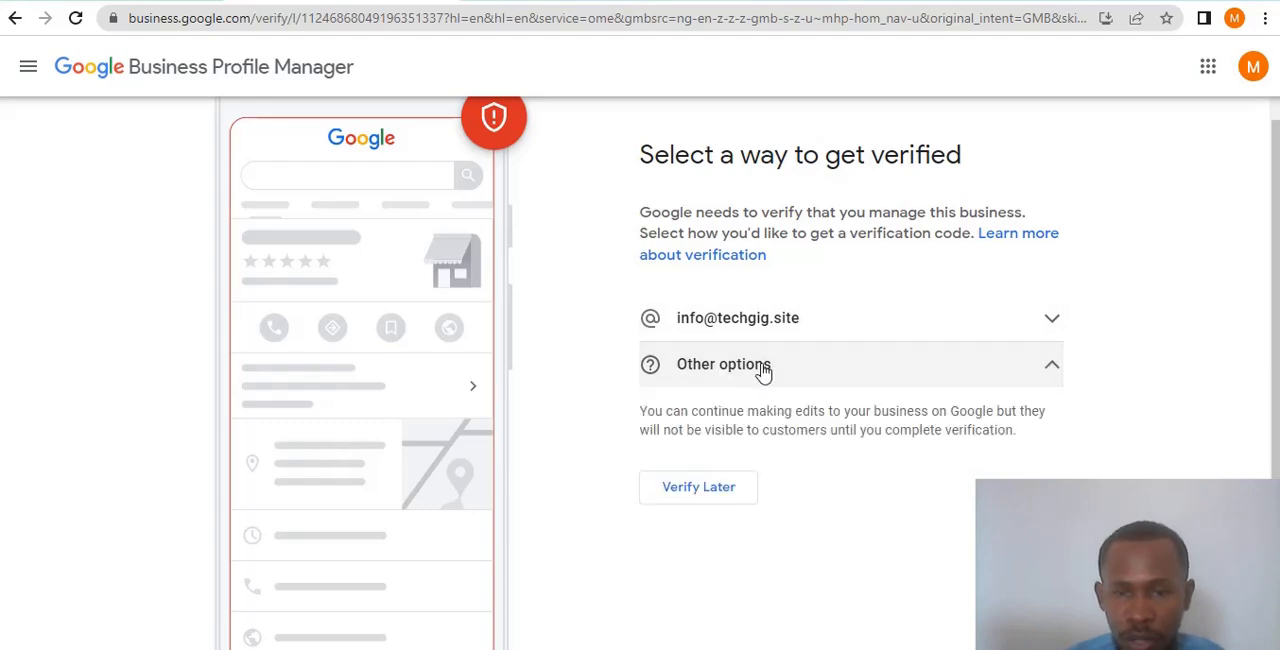
pyautogui.click(705, 490)
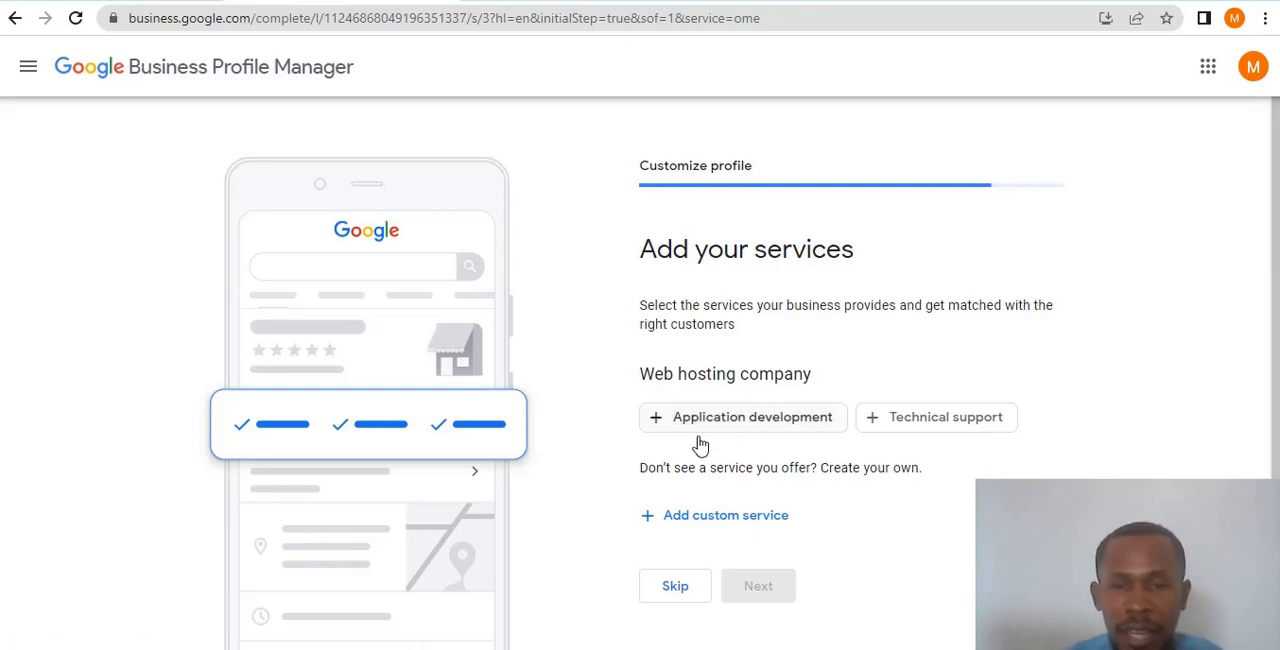
# - Select Application development and Technical support as services of the web hosting company
pyautogui.scroll(-1, 906, 430)
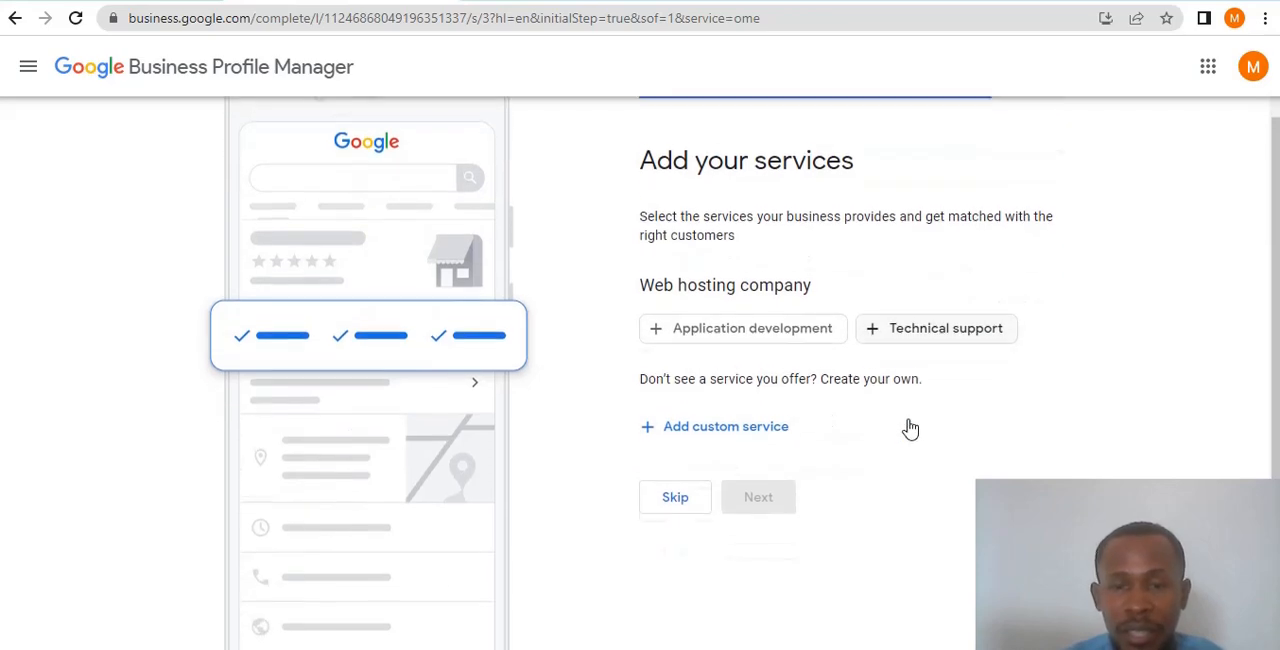
pyautogui.click(661, 330)
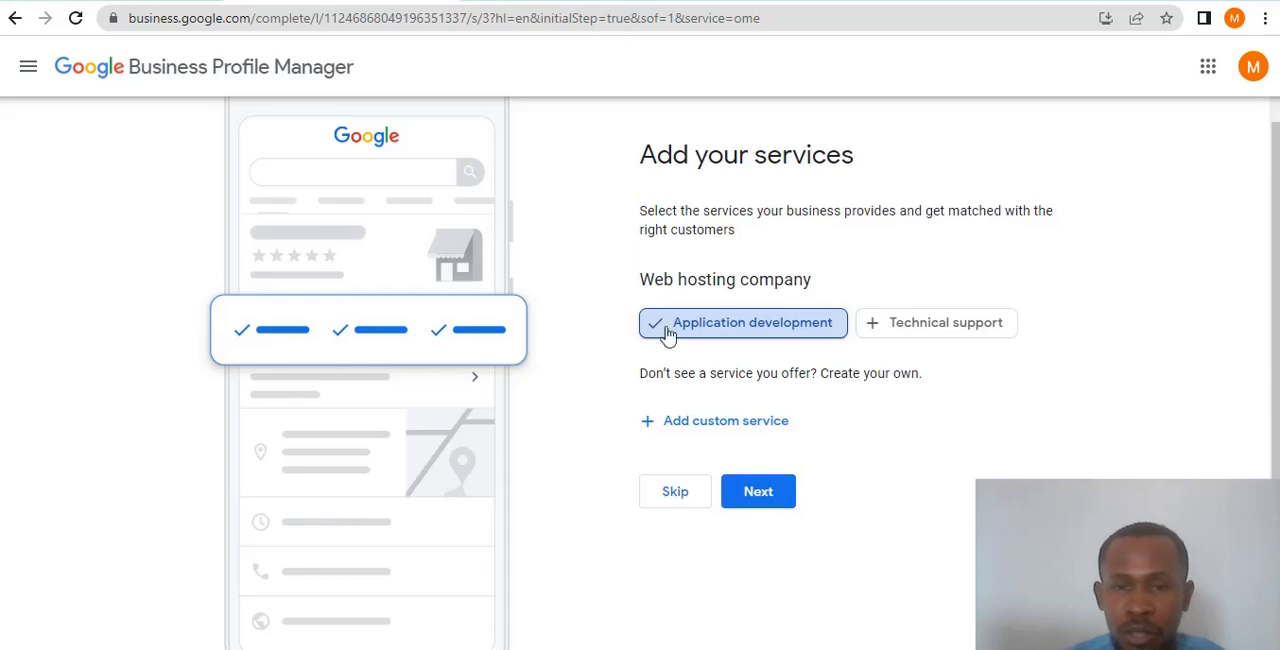
pyautogui.click(874, 337)
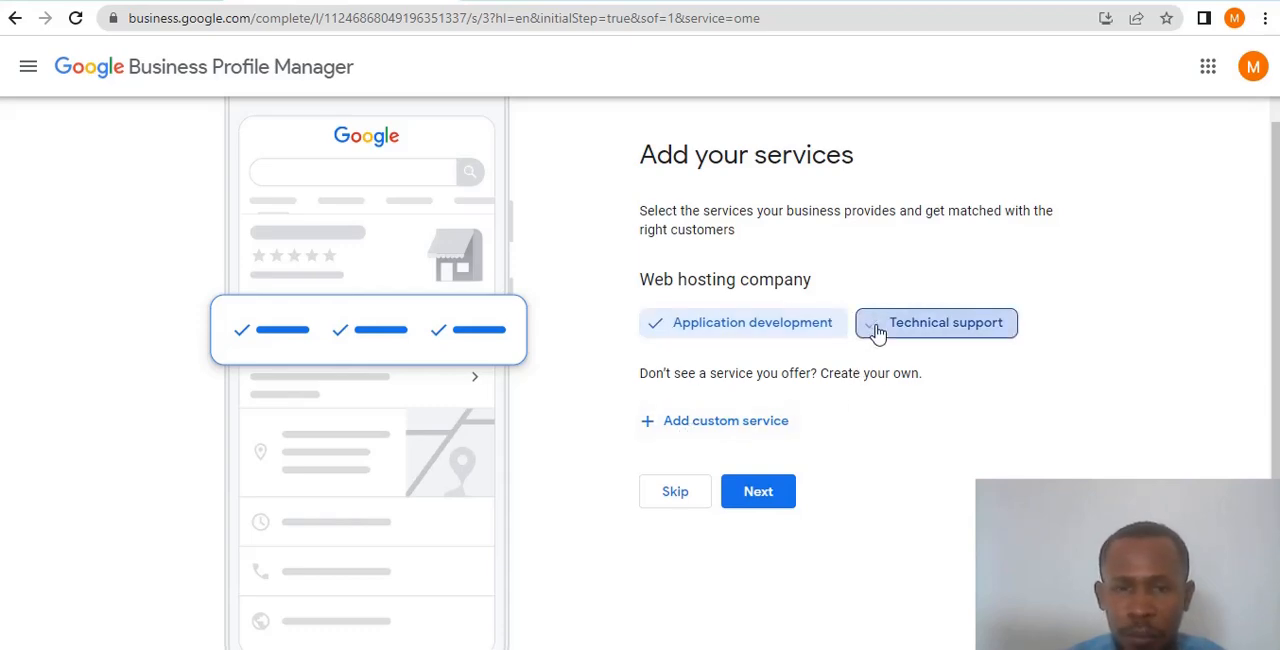
pyautogui.click(686, 426)
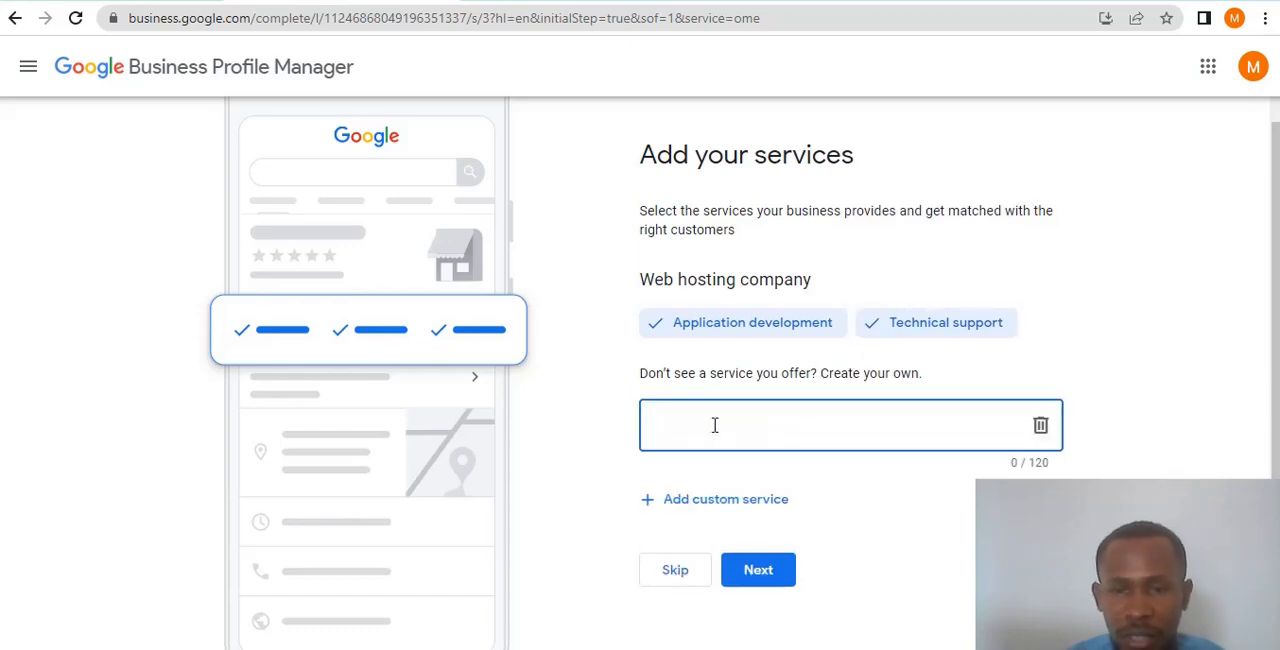
pyautogui.write('W')
pyautogui.press('Tab')
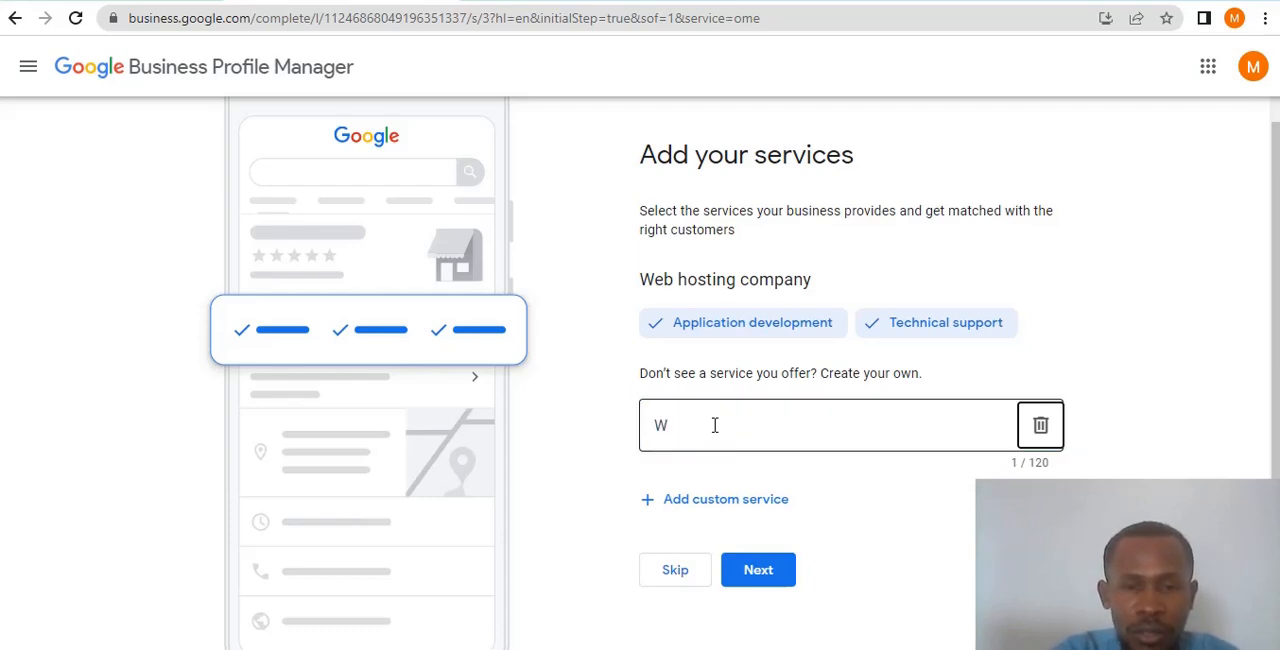
pyautogui.press('Return')
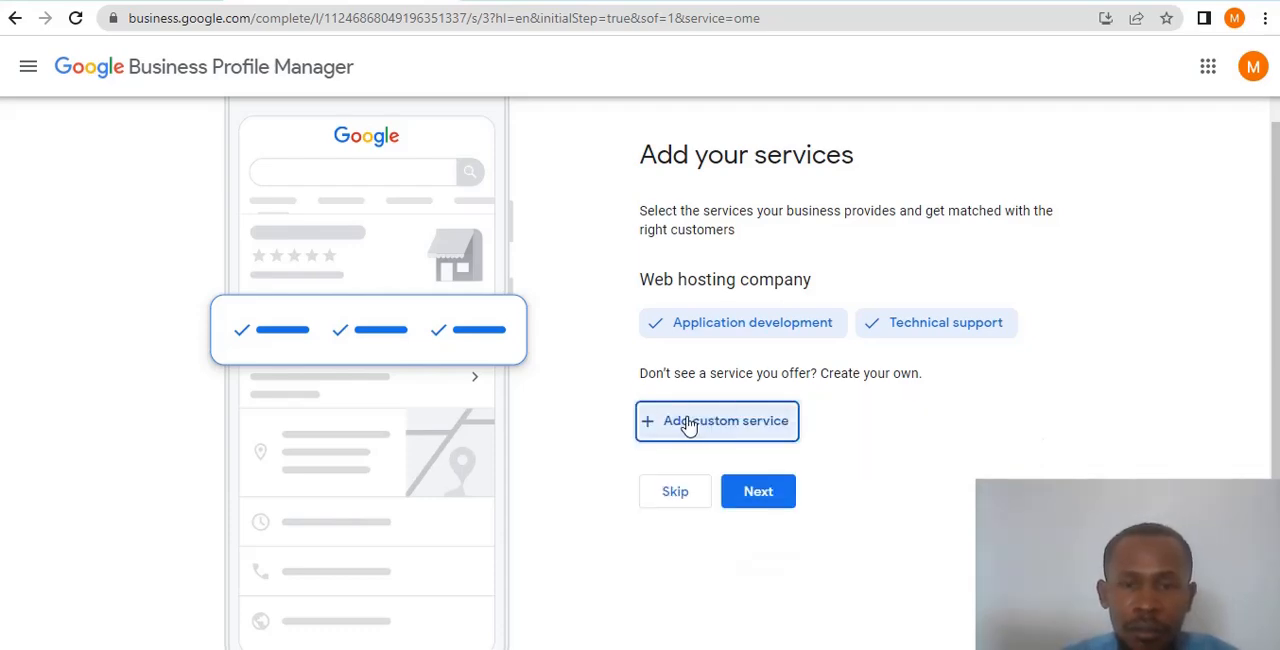
# - Add a custom service named Website design and submit the list of services
pyautogui.click(688, 425)
pyautogui.write('WE')
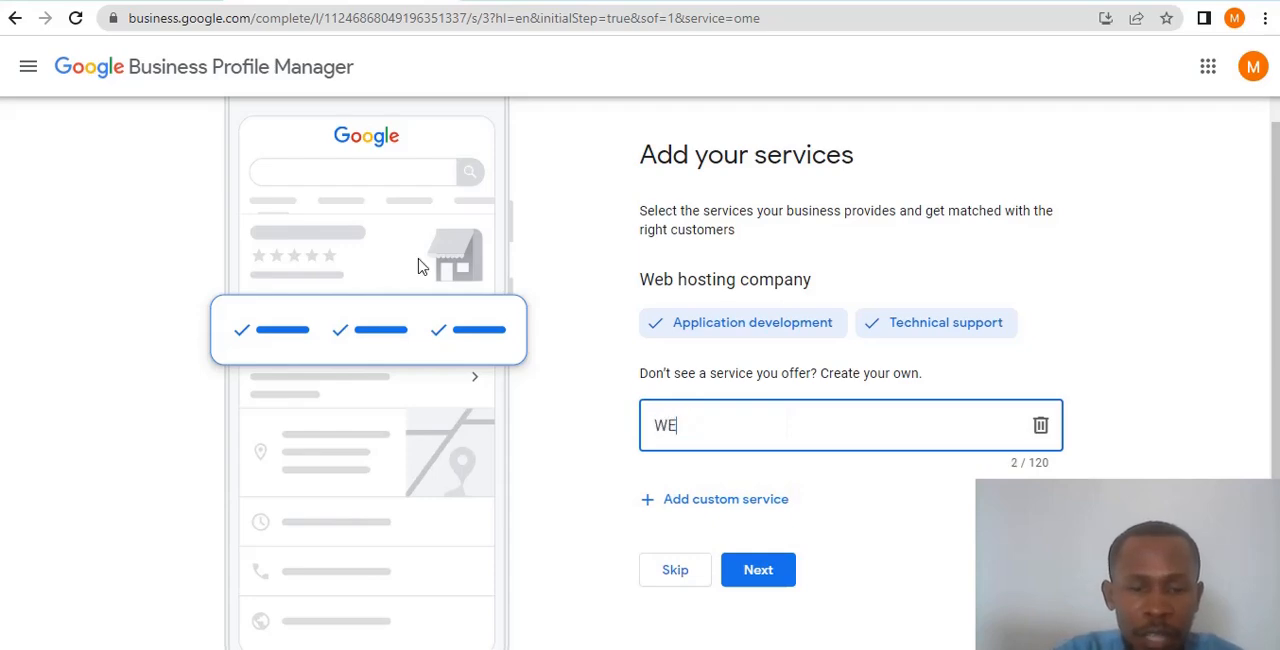
pyautogui.write('ebe')
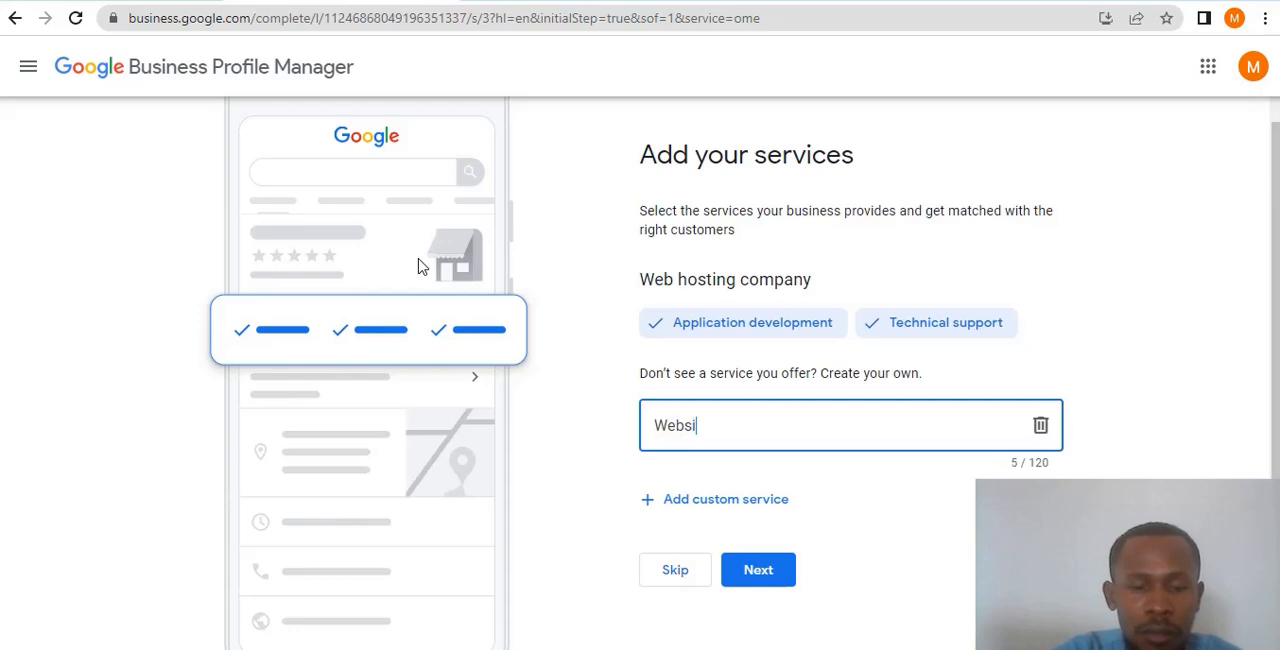
pyautogui.write('ite design')
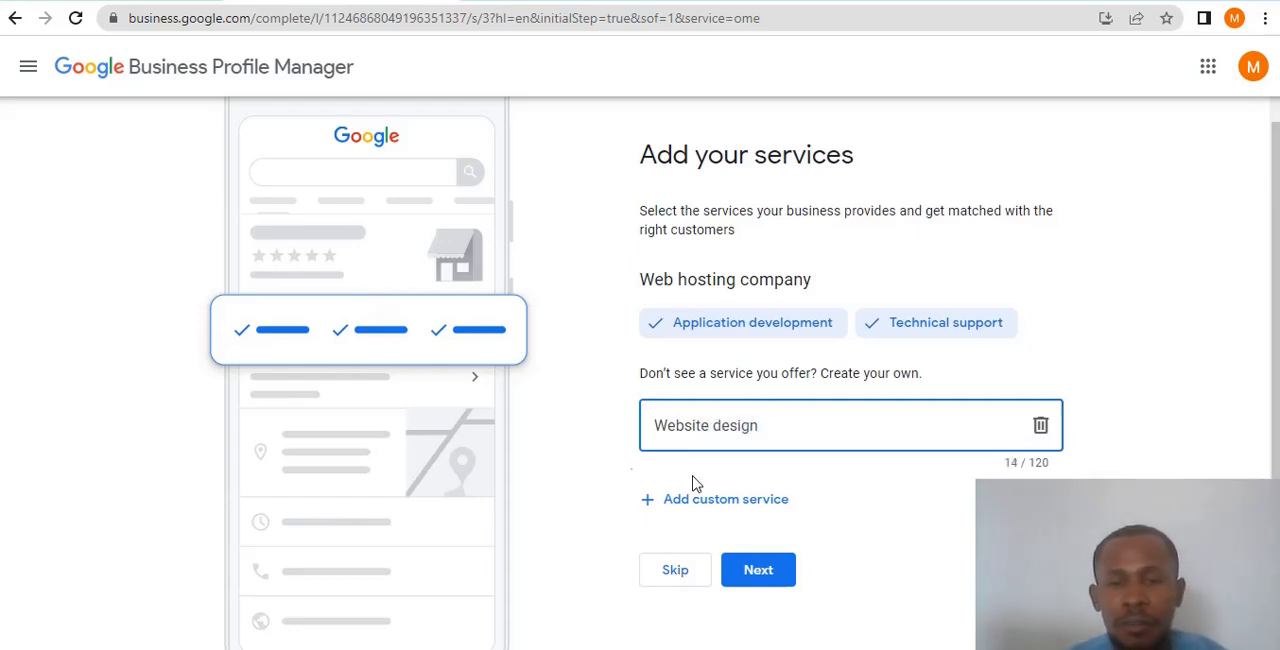
pyautogui.click(781, 569)
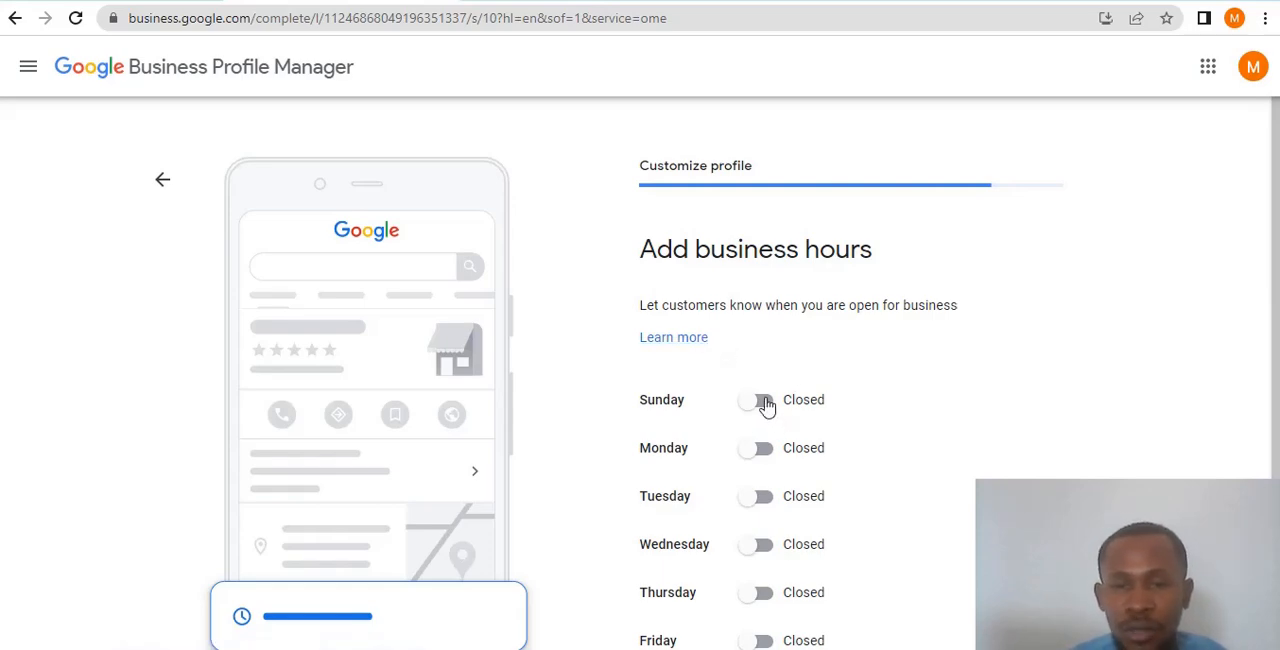
# - Mark Monday as open and set its business hours from 8:00 AM to 4:30 AM
pyautogui.scroll(-1, 767, 405)
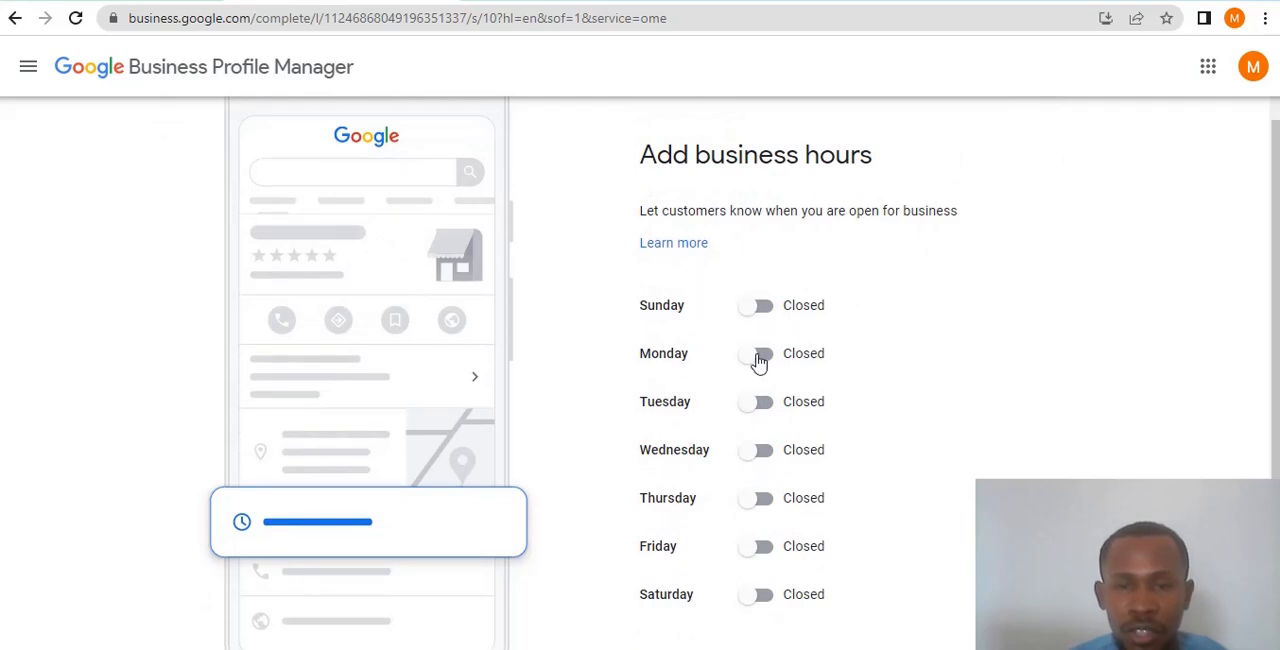
pyautogui.click(765, 360)
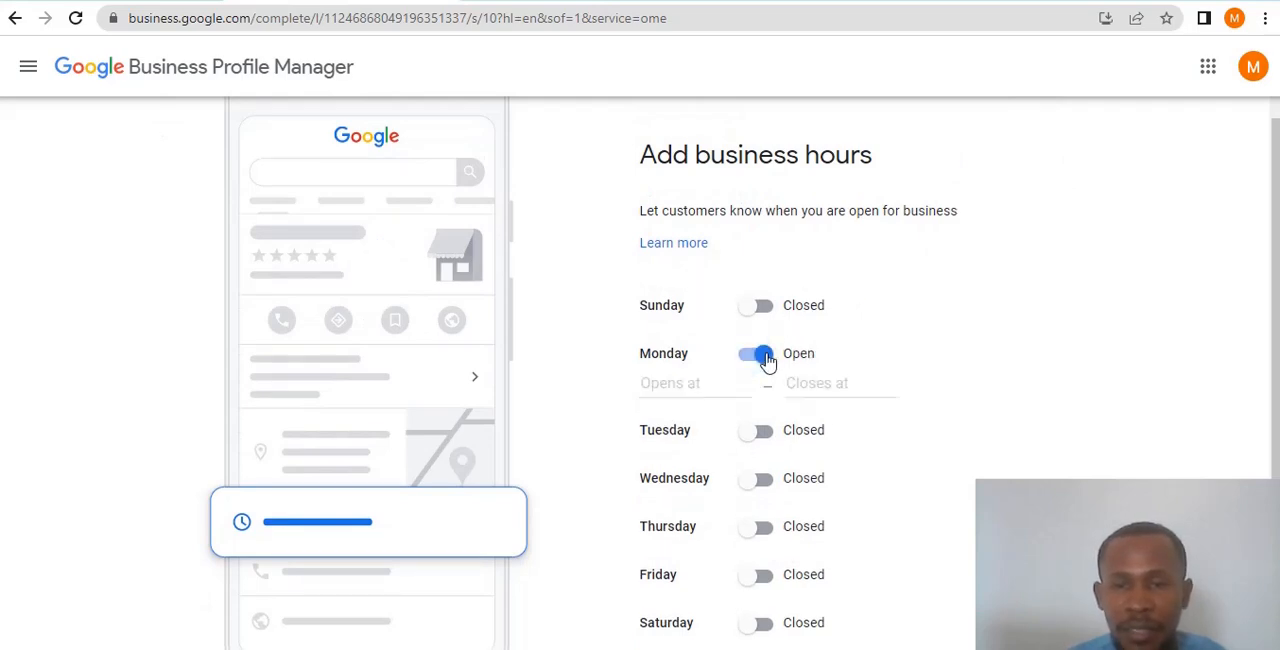
pyautogui.click(705, 376)
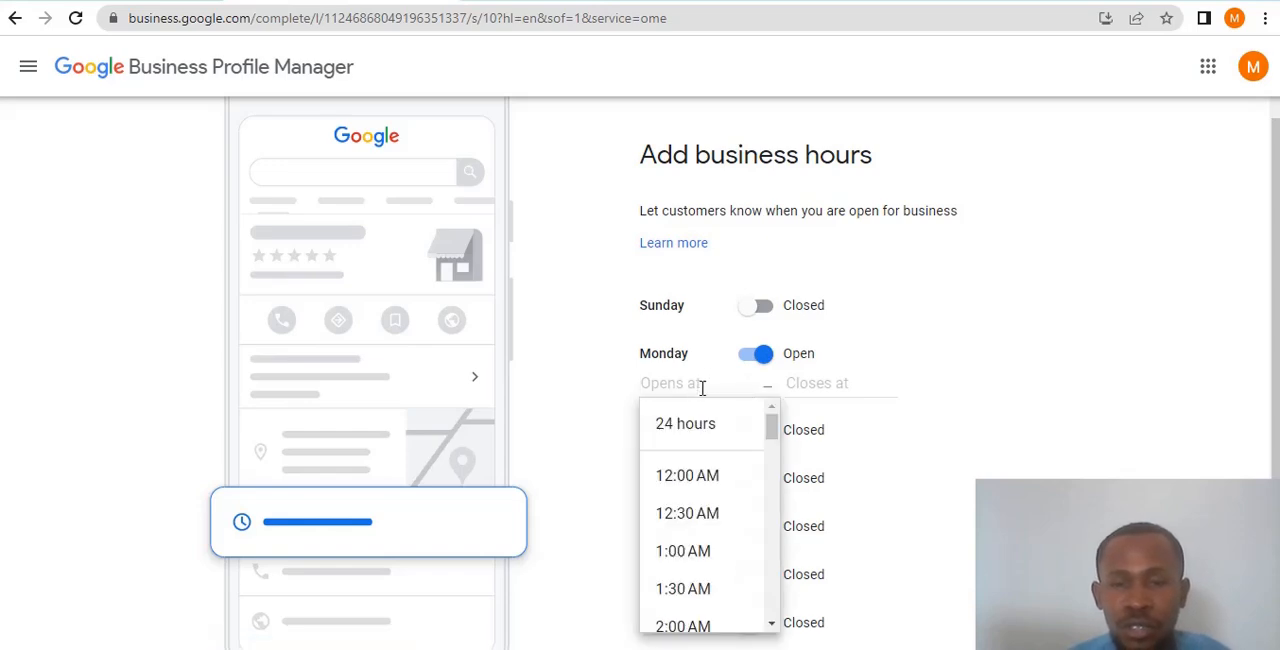
pyautogui.scroll(-2, 703, 495)
pyautogui.scroll(-3, 702, 488)
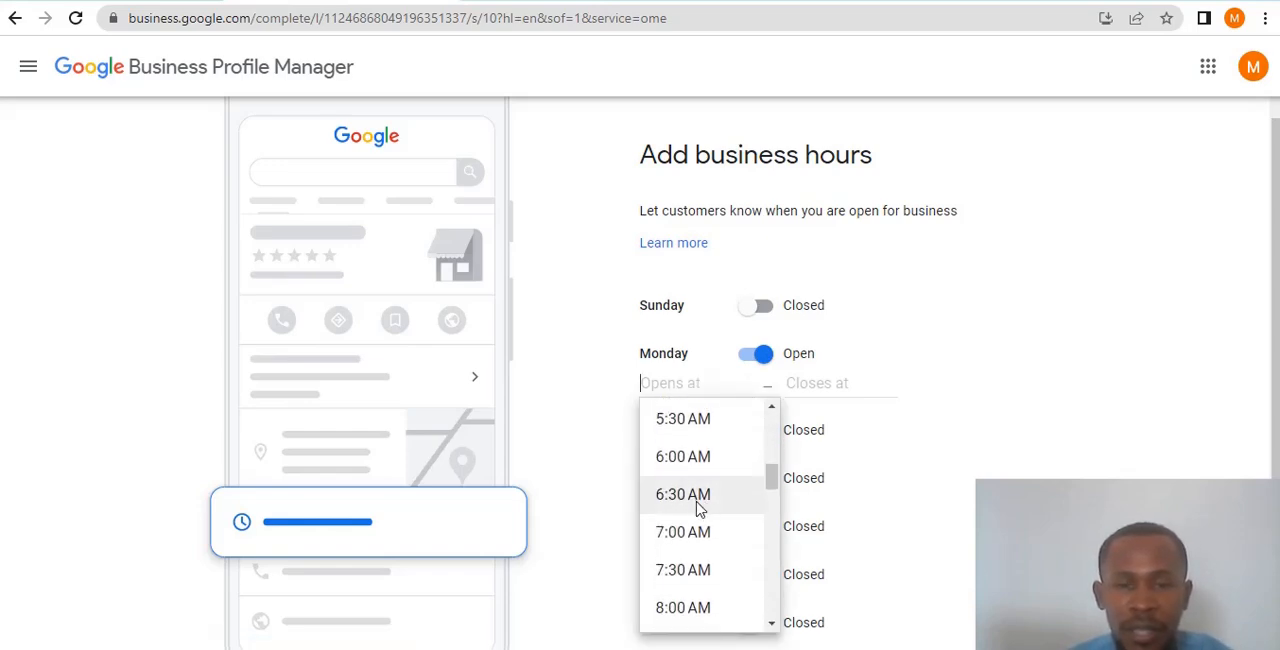
pyautogui.scroll(-1, 705, 524)
pyautogui.click(700, 515)
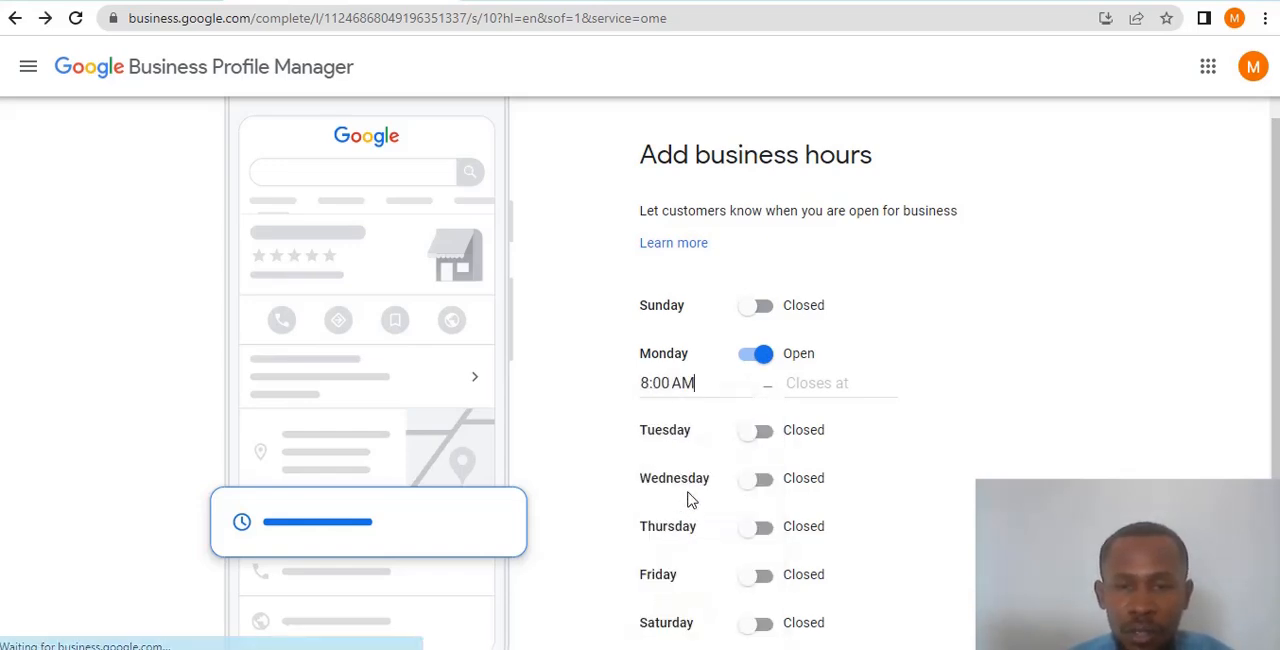
pyautogui.click(806, 382)
pyautogui.scroll(-4, 818, 476)
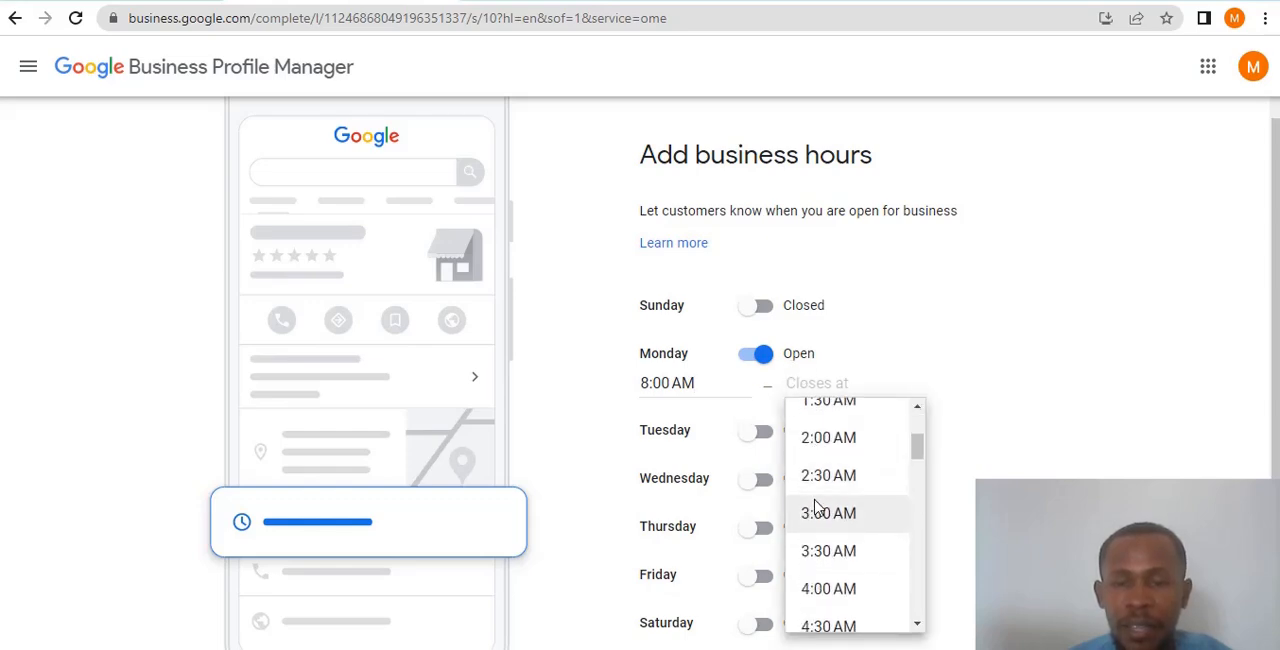
pyautogui.click(829, 437)
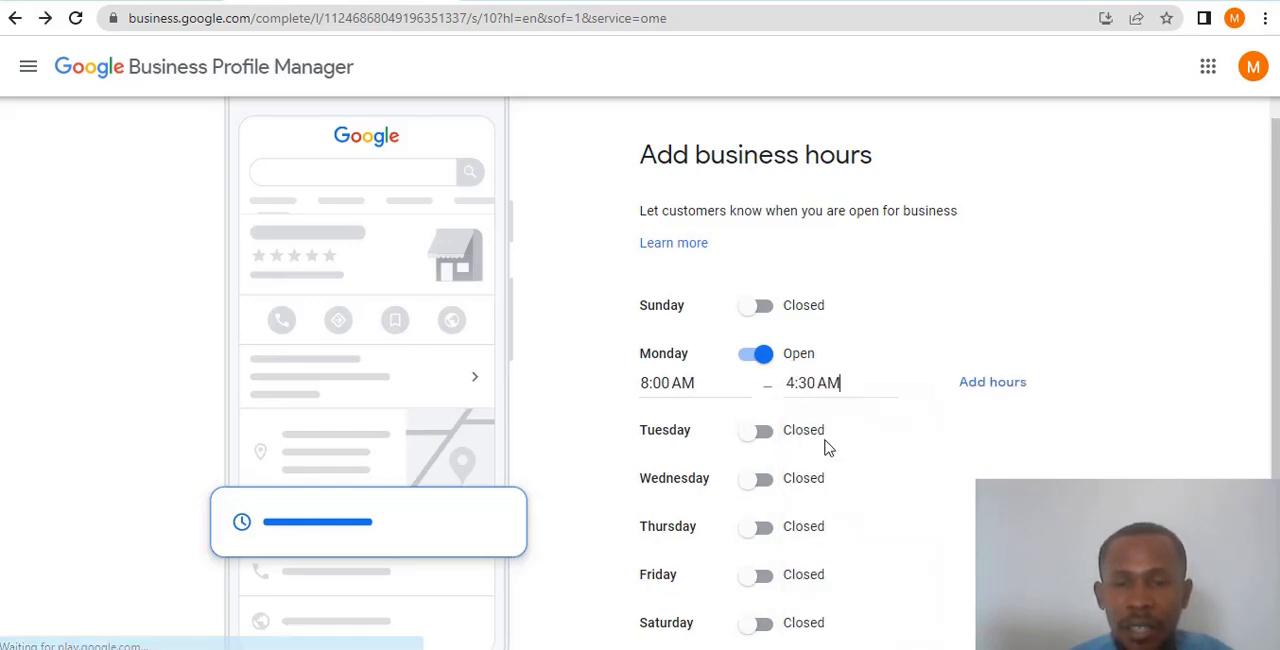
# - Mark Tuesday as open and set its business hours from 8:00 AM to 4:30 AM
pyautogui.click(762, 431)
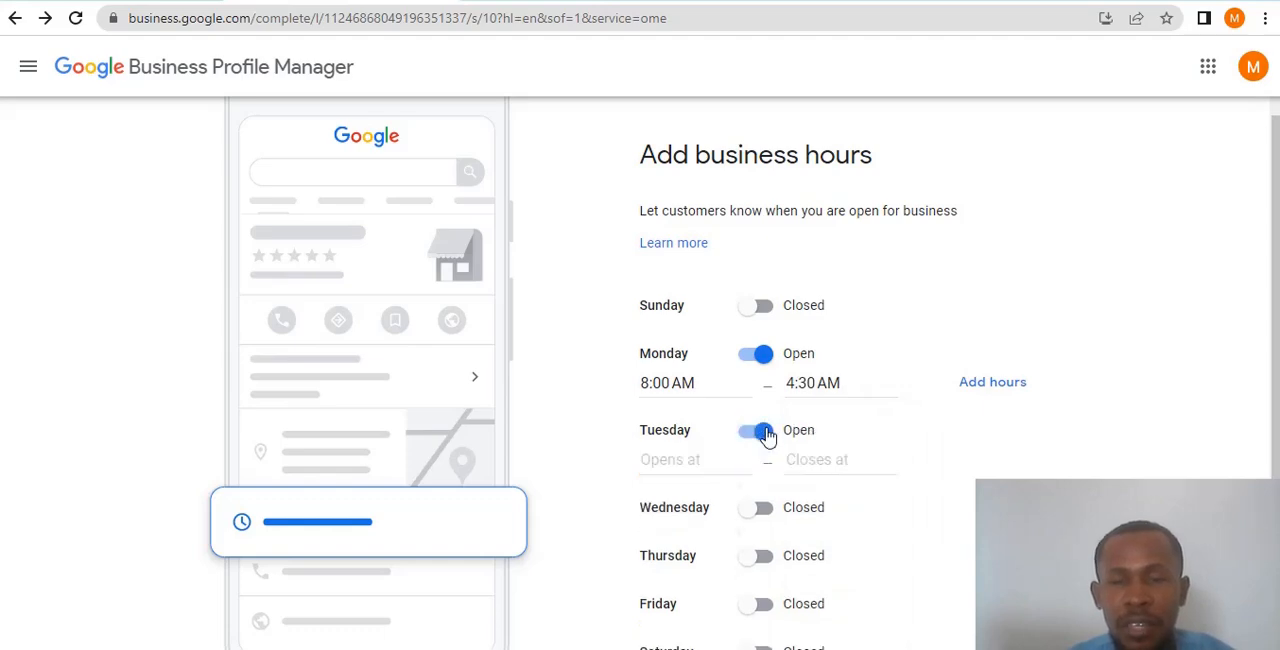
pyautogui.click(691, 459)
pyautogui.scroll(-1, 694, 515)
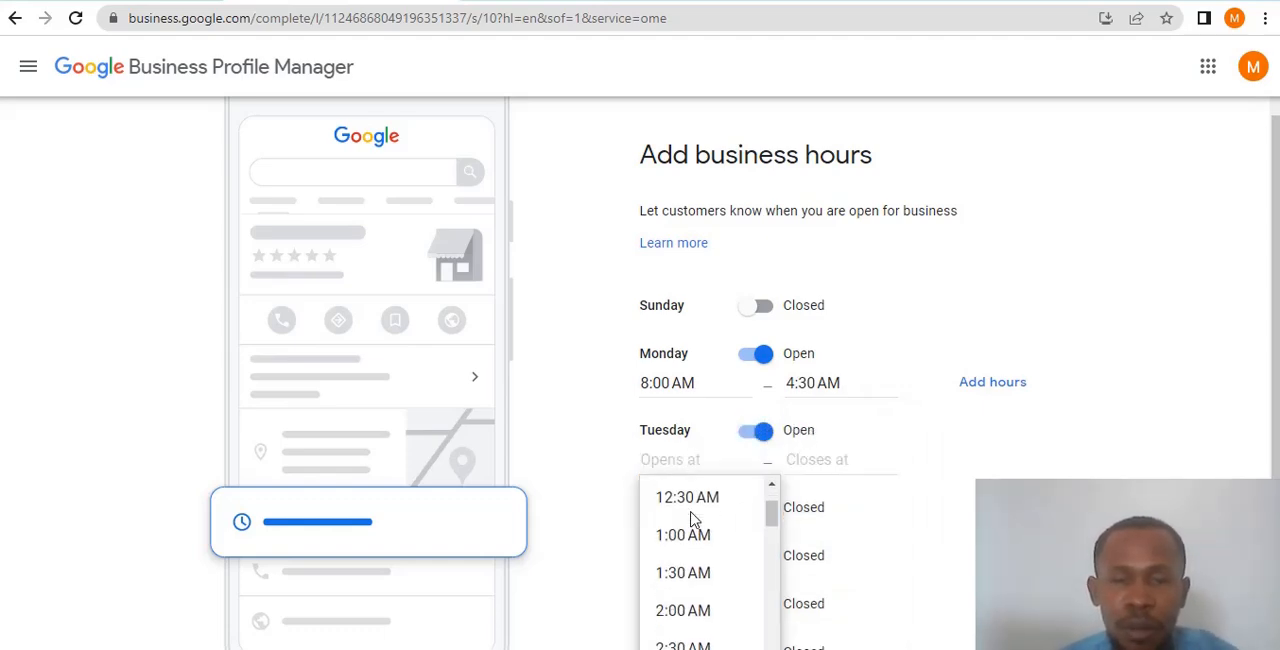
pyautogui.scroll(-3, 690, 545)
pyautogui.scroll(4, 690, 552)
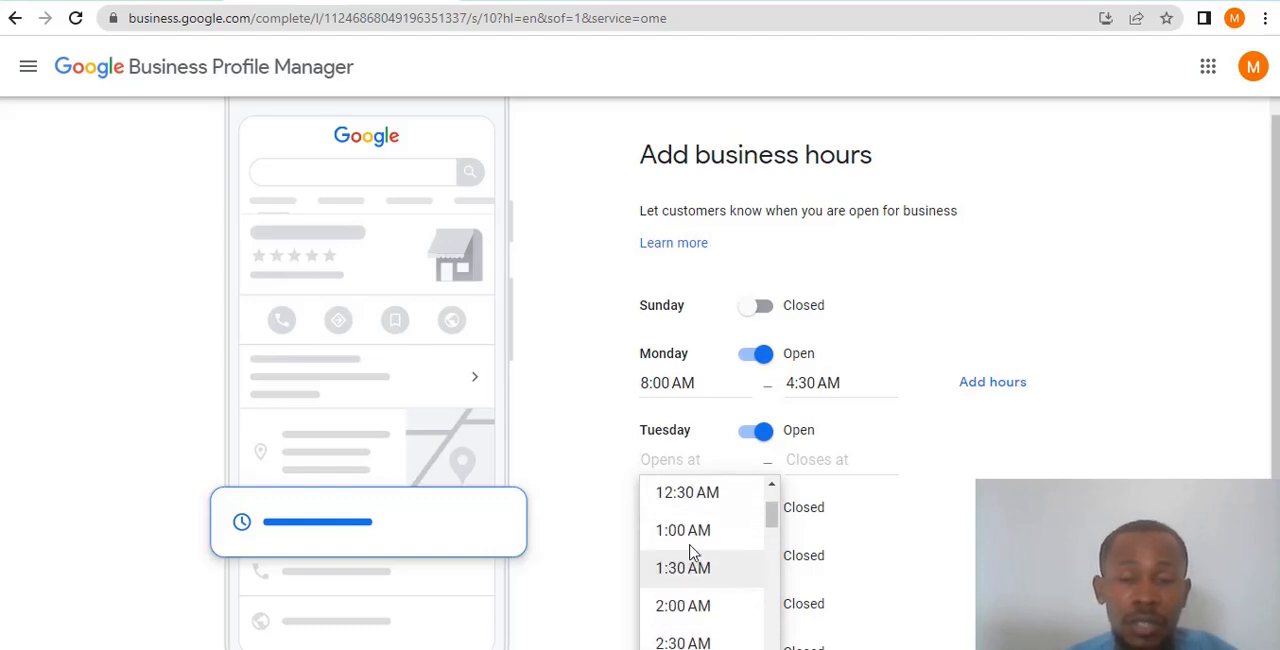
pyautogui.scroll(1, 692, 548)
pyautogui.scroll(-4, 700, 560)
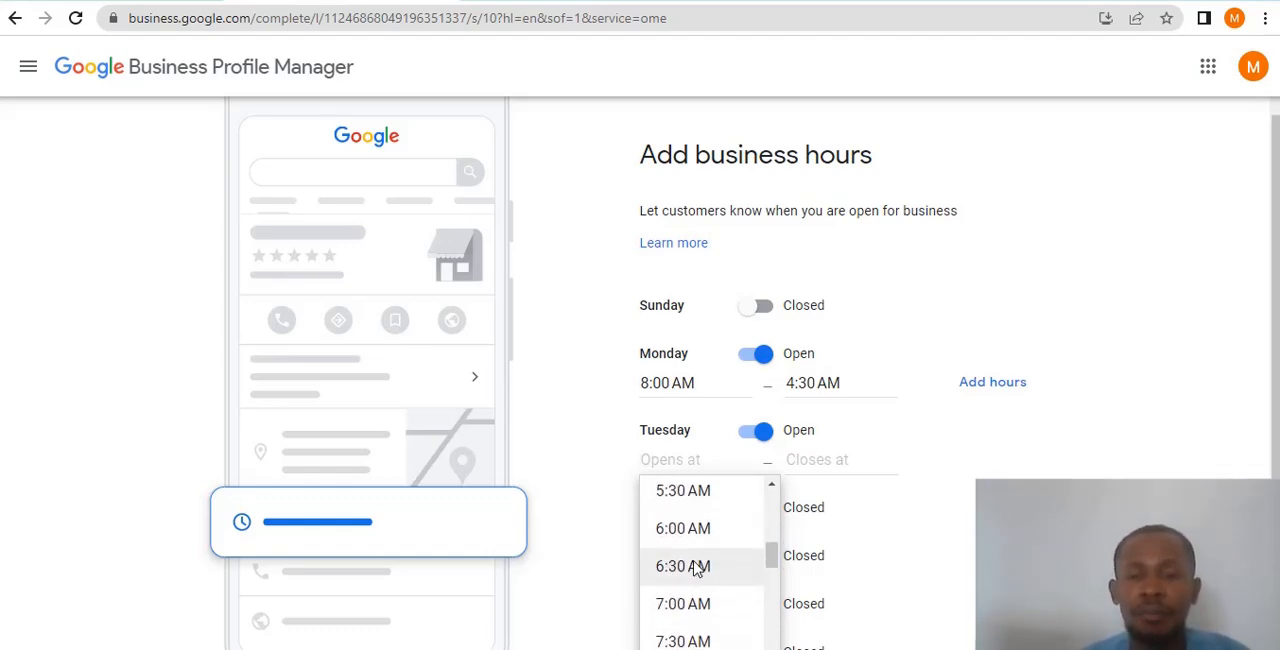
pyautogui.scroll(-1, 697, 593)
pyautogui.click(694, 500)
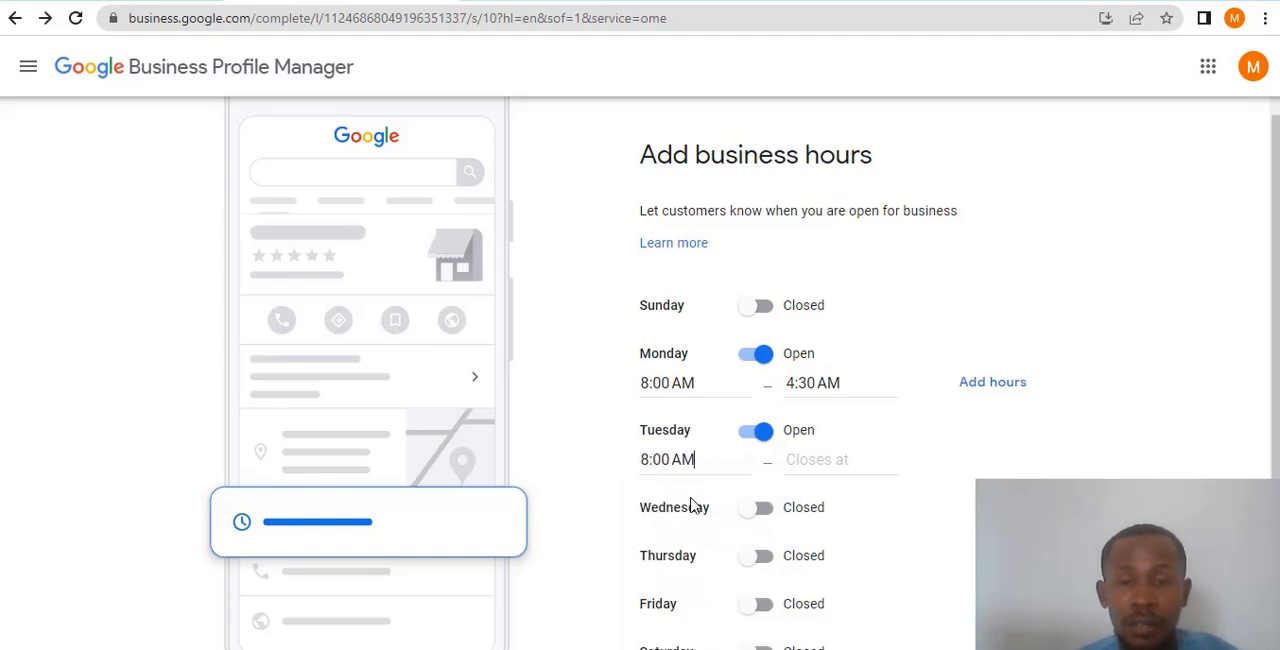
pyautogui.click(812, 462)
pyautogui.scroll(-4, 835, 560)
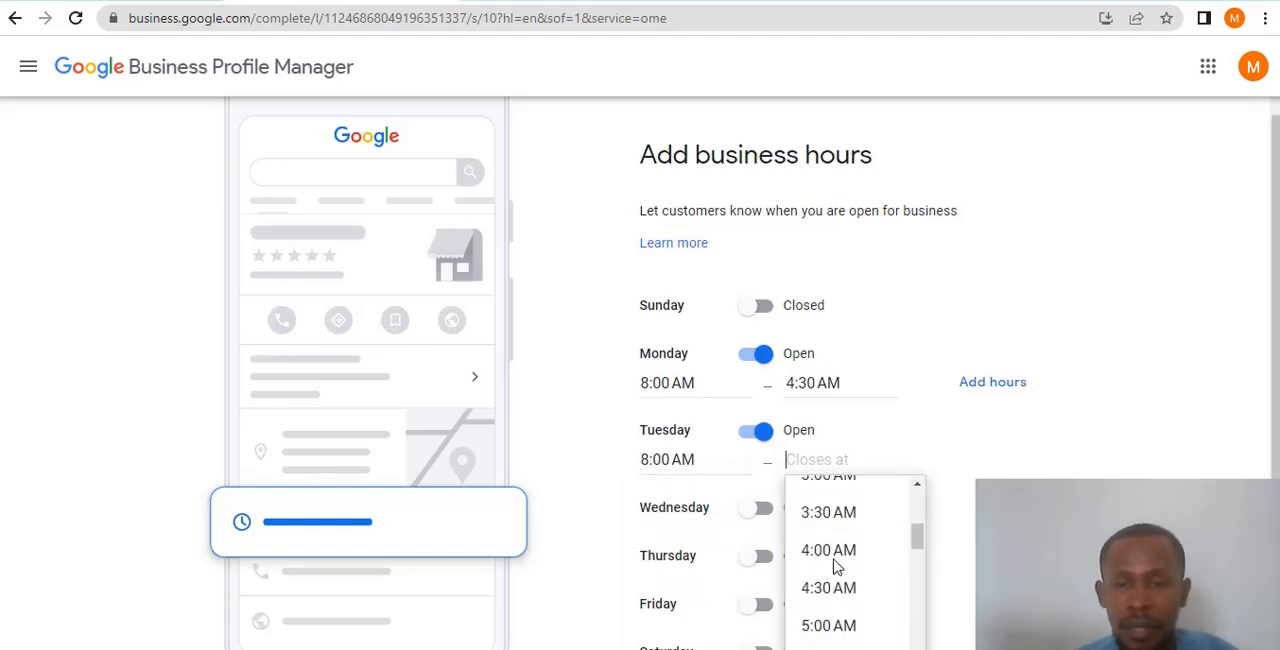
pyautogui.click(838, 525)
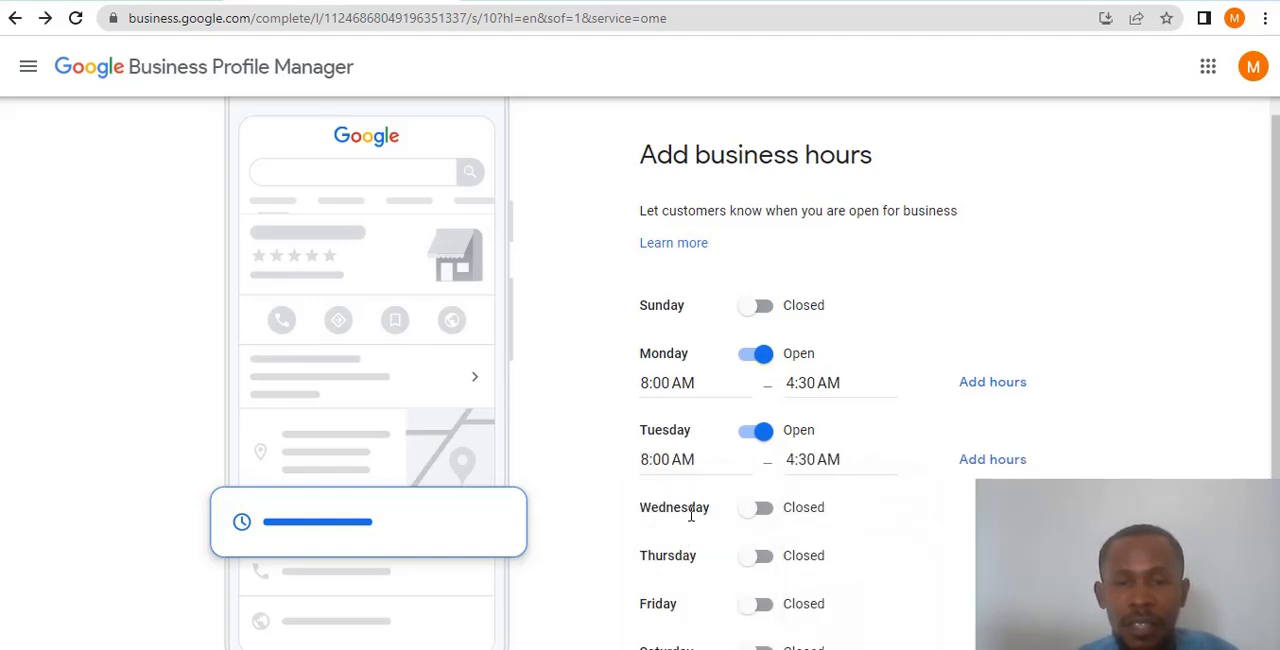
pyautogui.scroll(-1, 770, 512)
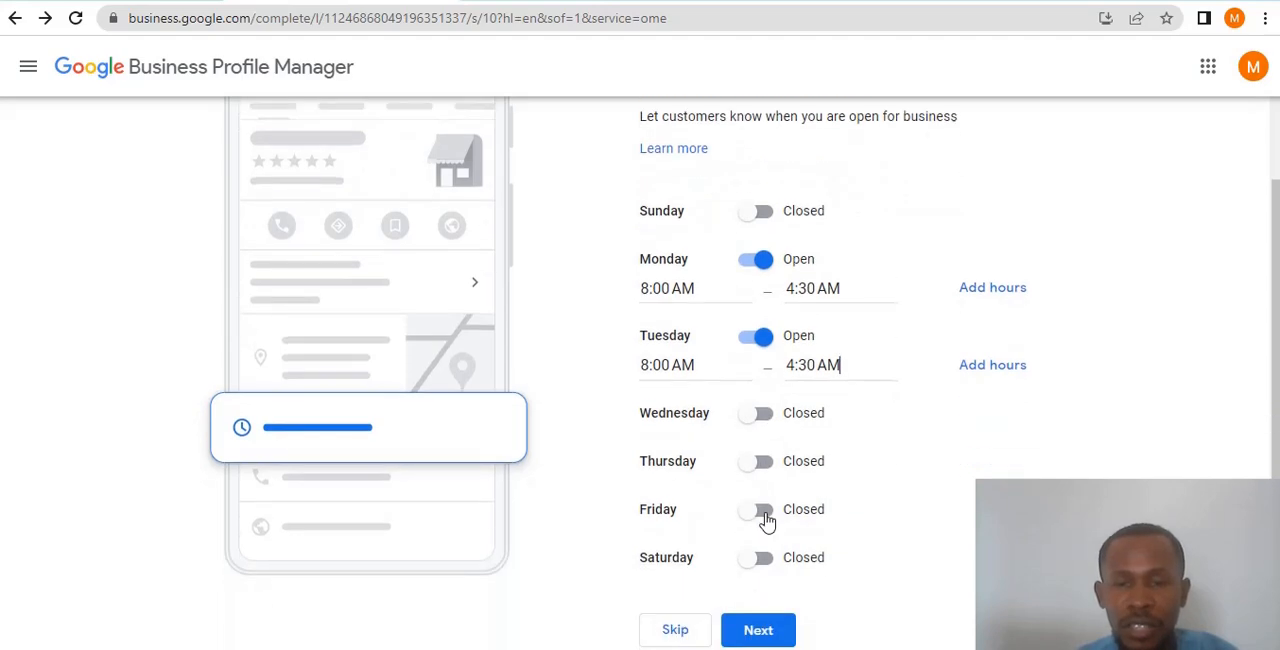
# - Mark Wednesday as open and set its business hours from 8:00 AM to 4:30 AM
pyautogui.click(762, 415)
pyautogui.click(690, 445)
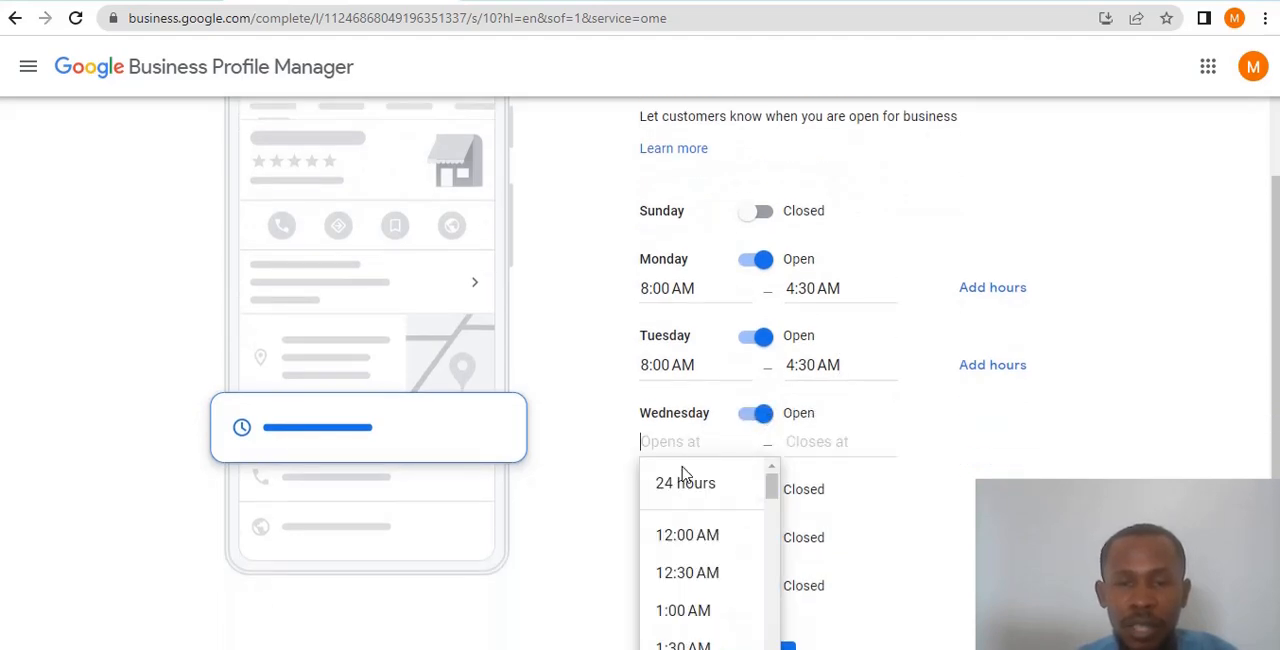
pyautogui.scroll(-6, 700, 548)
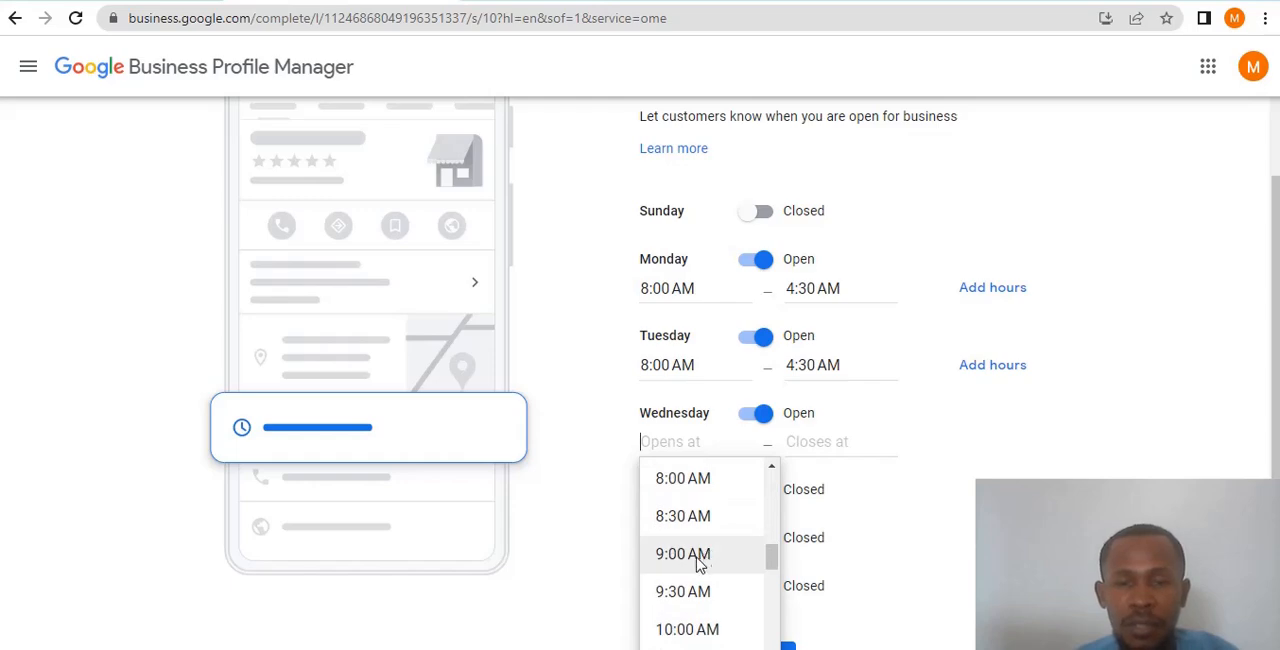
pyautogui.click(692, 480)
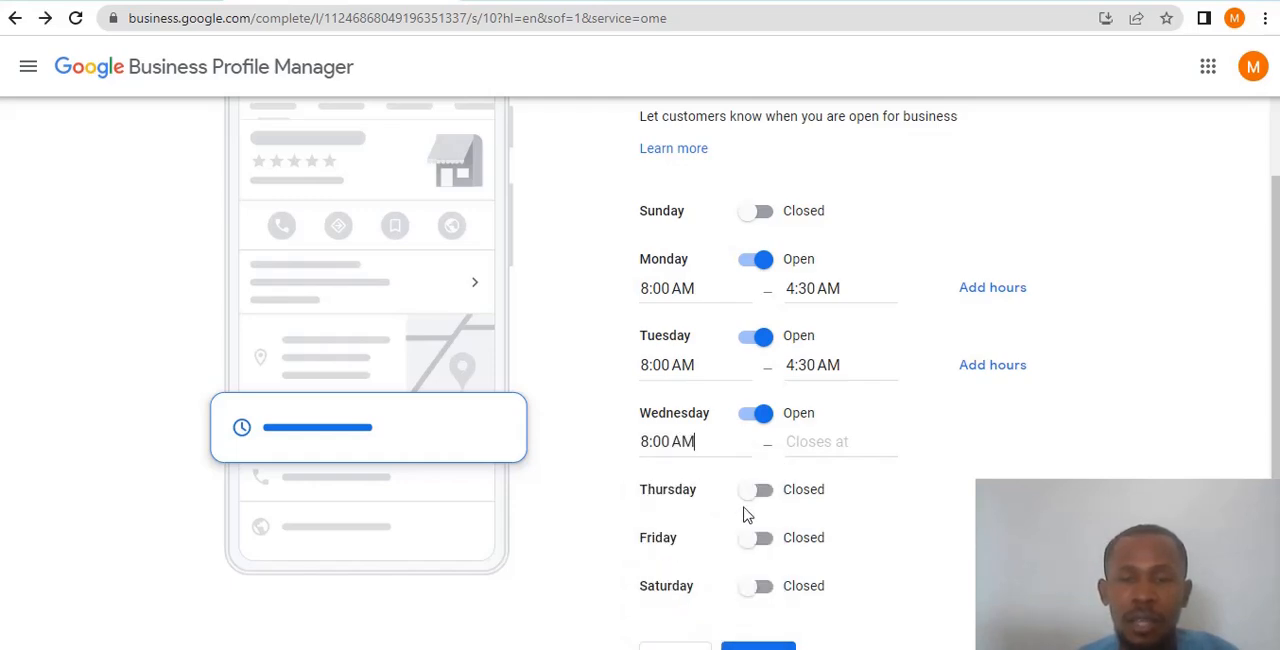
pyautogui.click(818, 442)
pyautogui.scroll(-5, 829, 560)
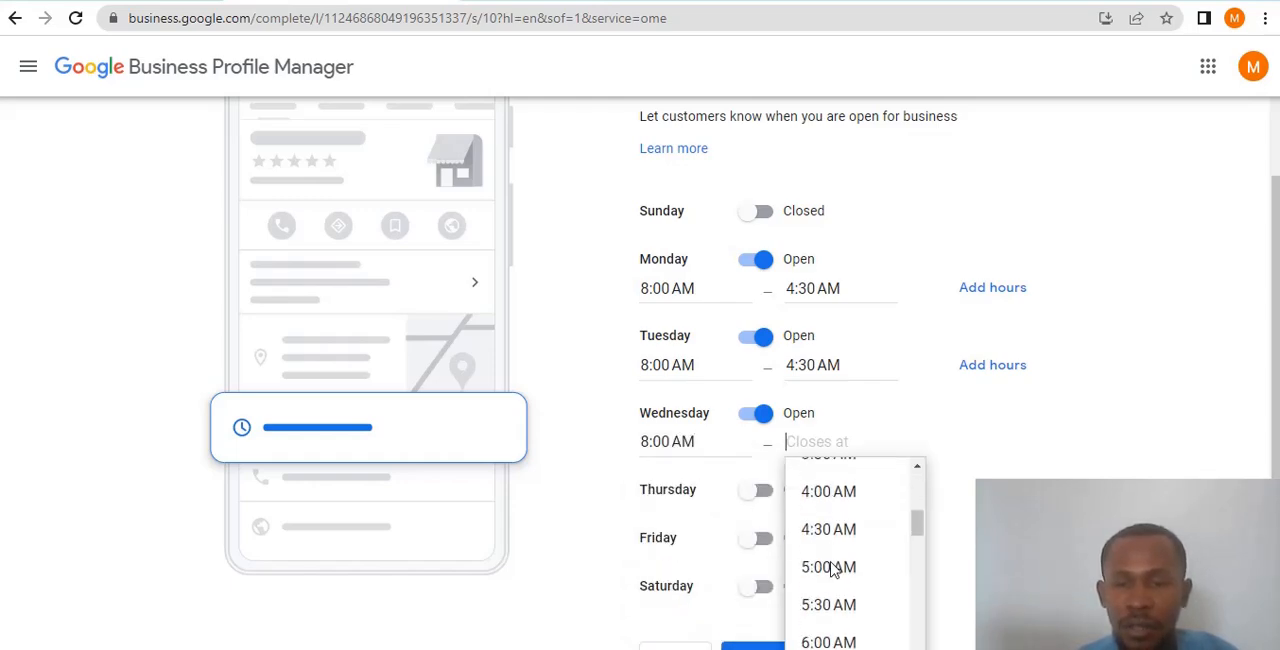
pyautogui.click(833, 497)
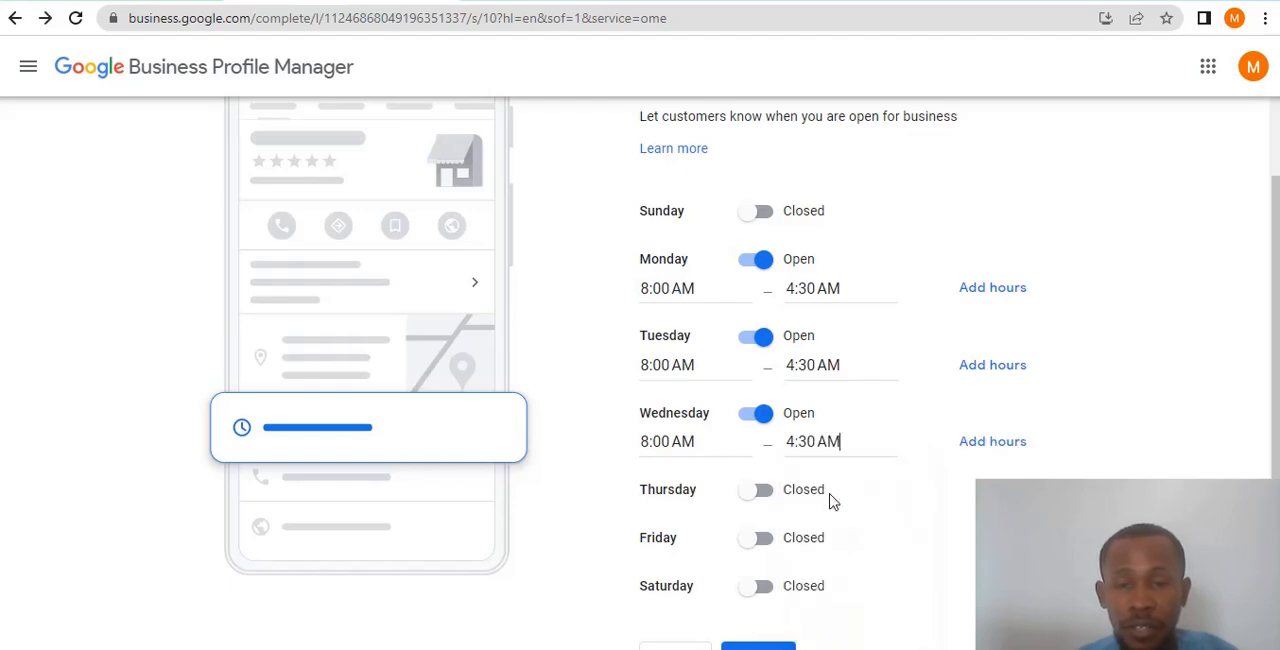
# - Mark Thursday as open and set its business hours from 8:30 AM to 4:00 AM
pyautogui.click(760, 490)
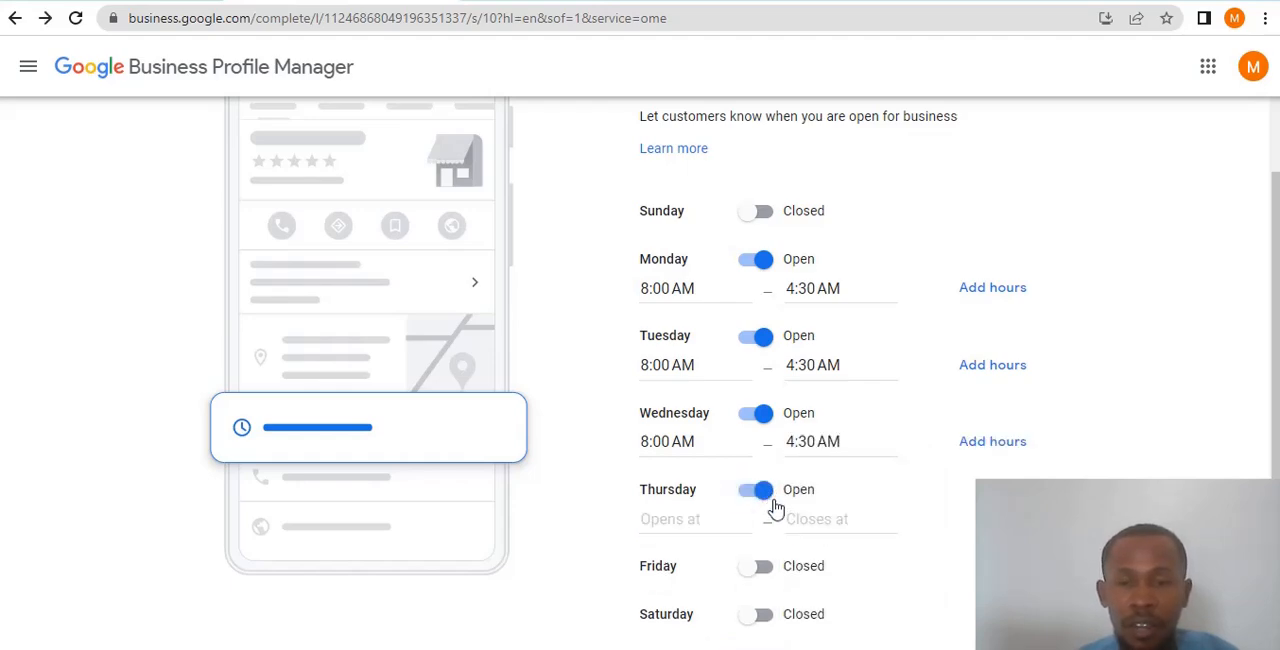
pyautogui.click(690, 520)
pyautogui.scroll(-5, 705, 570)
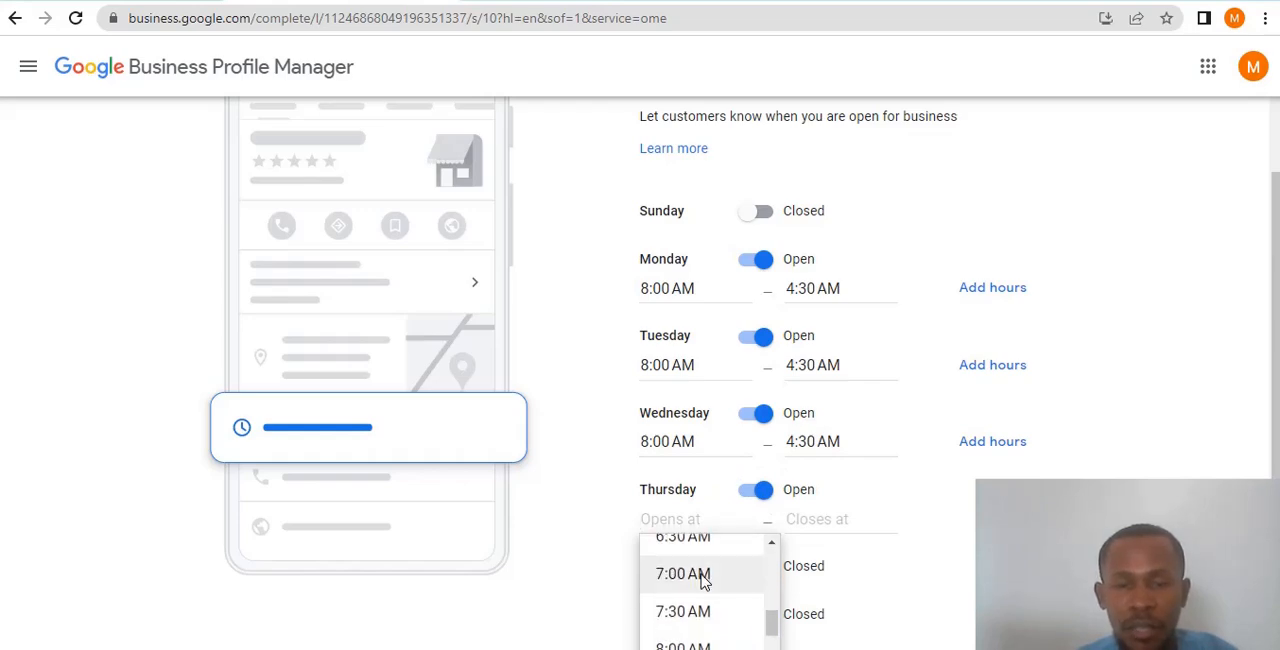
pyautogui.scroll(-1, 688, 620)
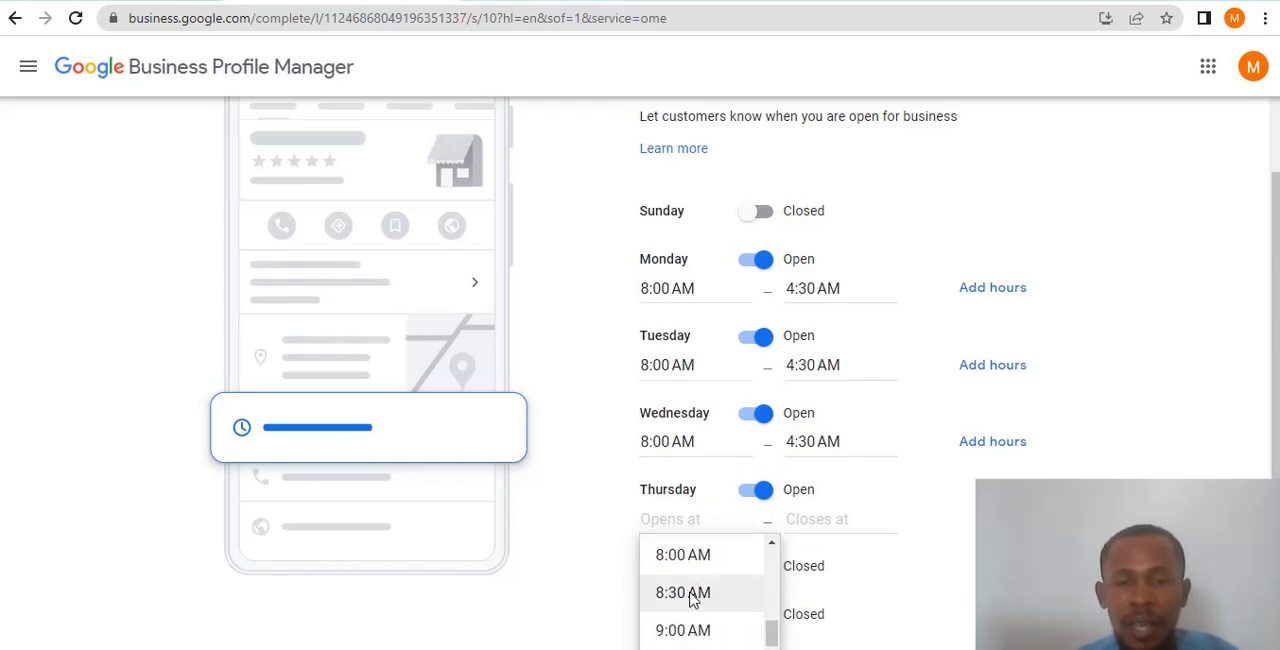
pyautogui.click(689, 594)
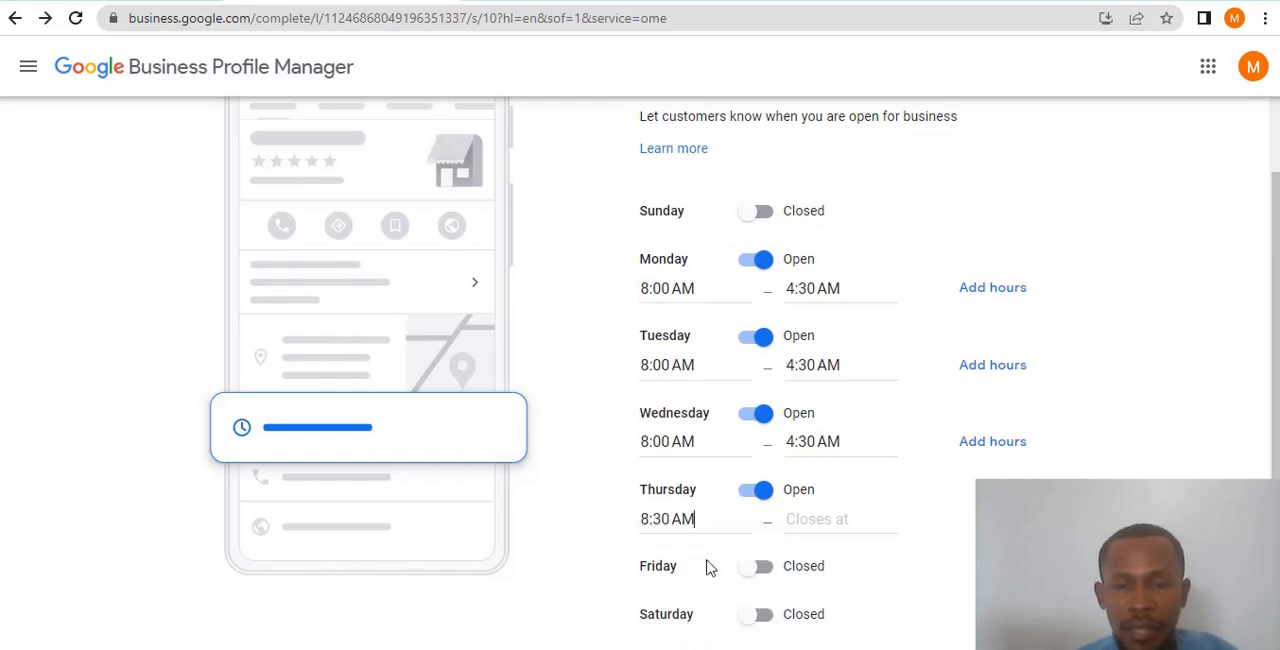
pyautogui.click(817, 518)
pyautogui.scroll(-3, 849, 571)
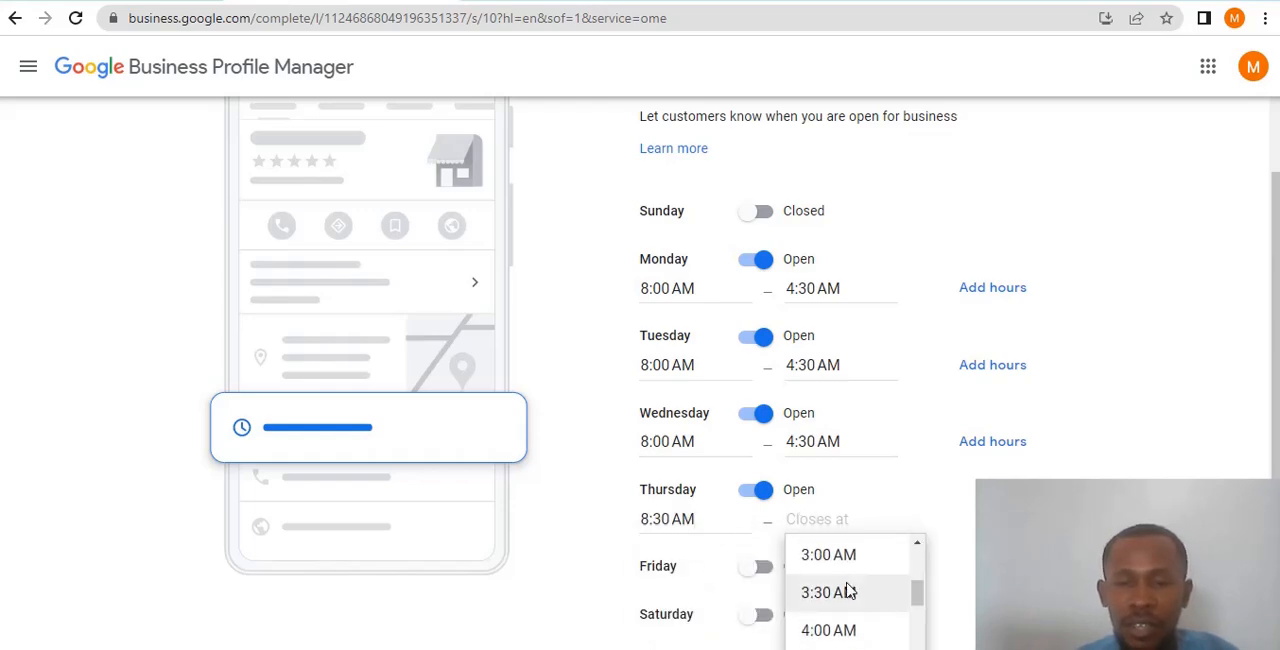
pyautogui.click(826, 634)
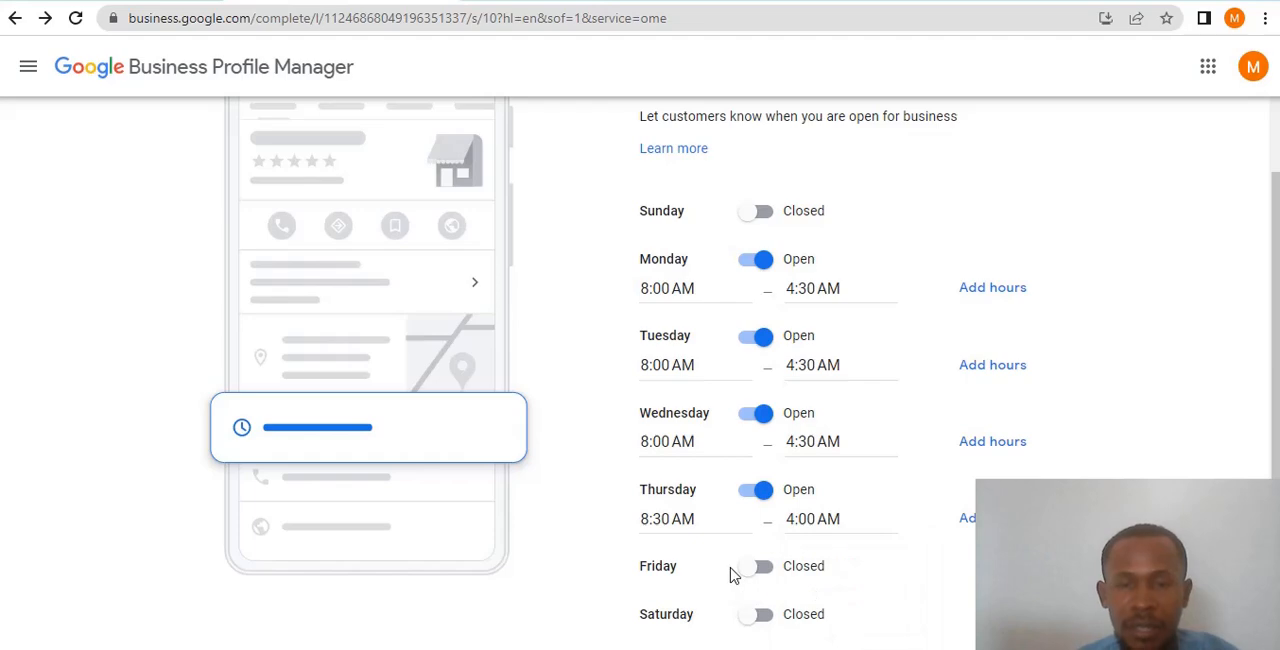
# - Mark Friday as open and set its business hours from 9:00 AM to 3:00 AM
pyautogui.click(762, 568)
pyautogui.scroll(-1, 772, 562)
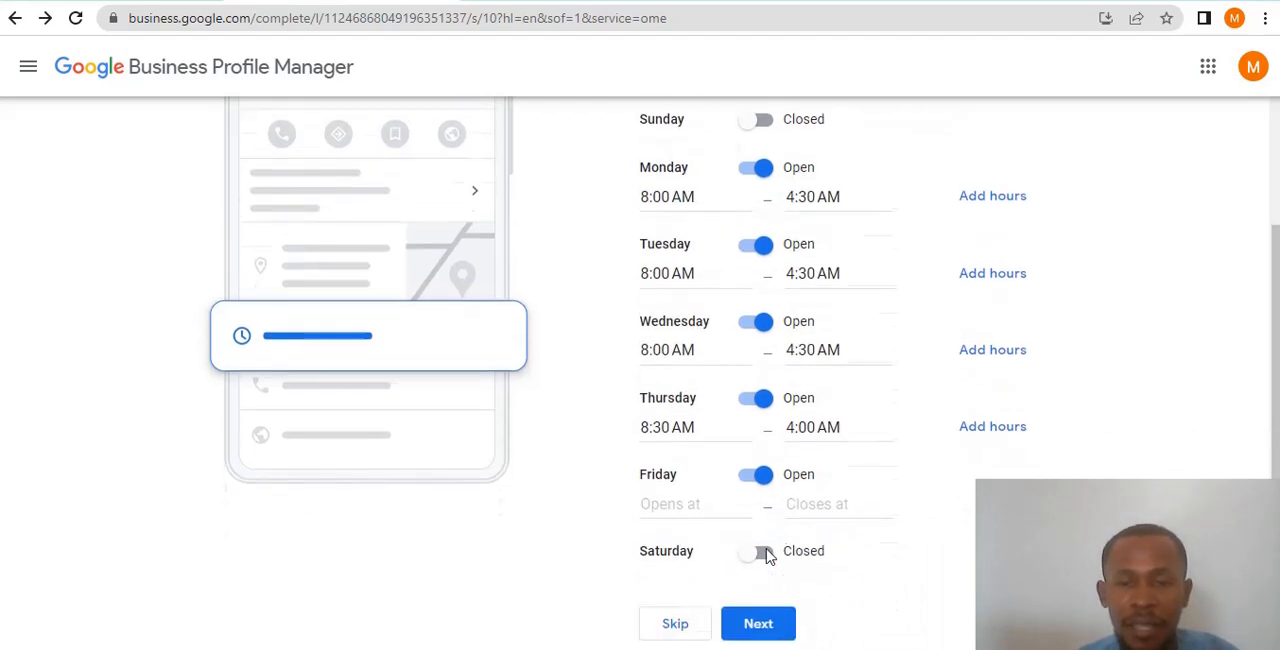
pyautogui.click(676, 502)
pyautogui.scroll(-1, 694, 576)
pyautogui.scroll(-2, 694, 576)
pyautogui.scroll(3, 694, 576)
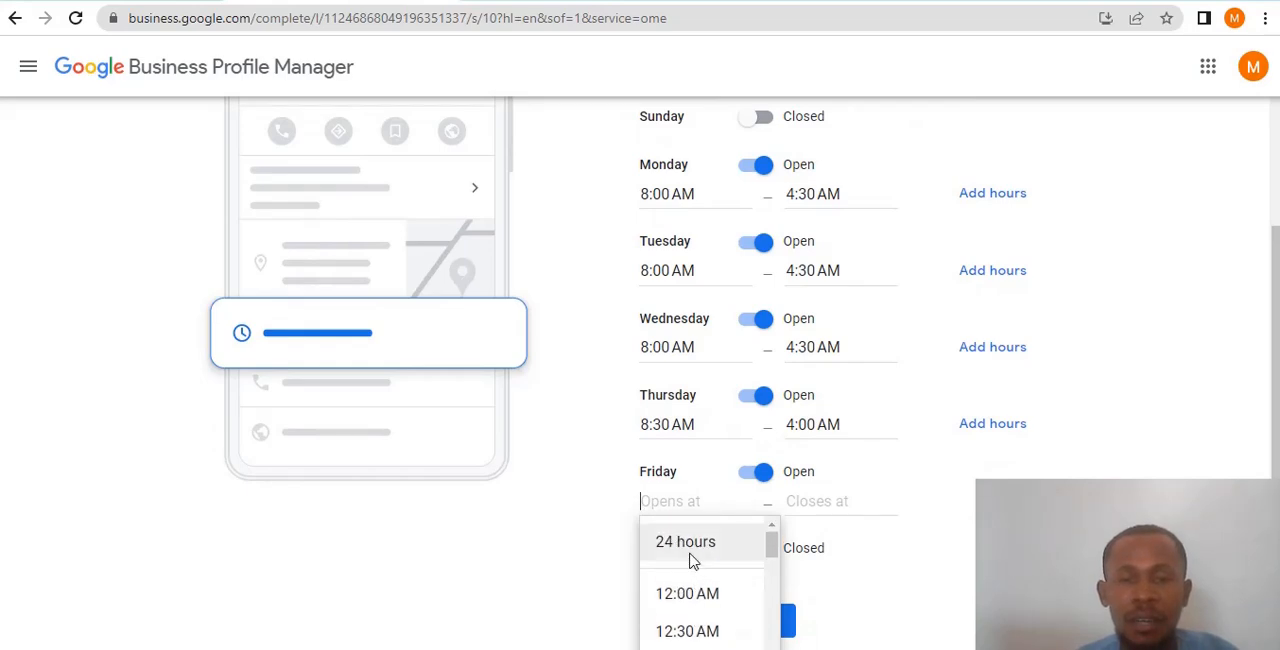
pyautogui.scroll(-5, 695, 575)
pyautogui.scroll(-1, 700, 594)
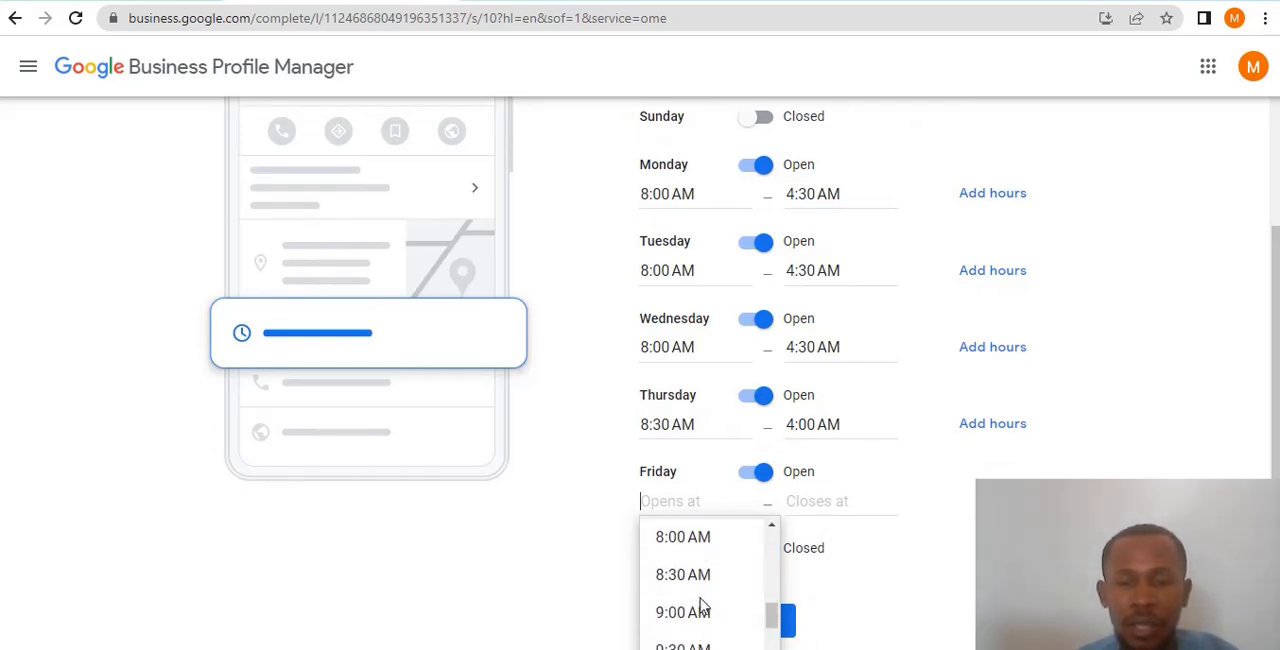
pyautogui.click(703, 612)
pyautogui.click(829, 501)
pyautogui.scroll(-2, 830, 570)
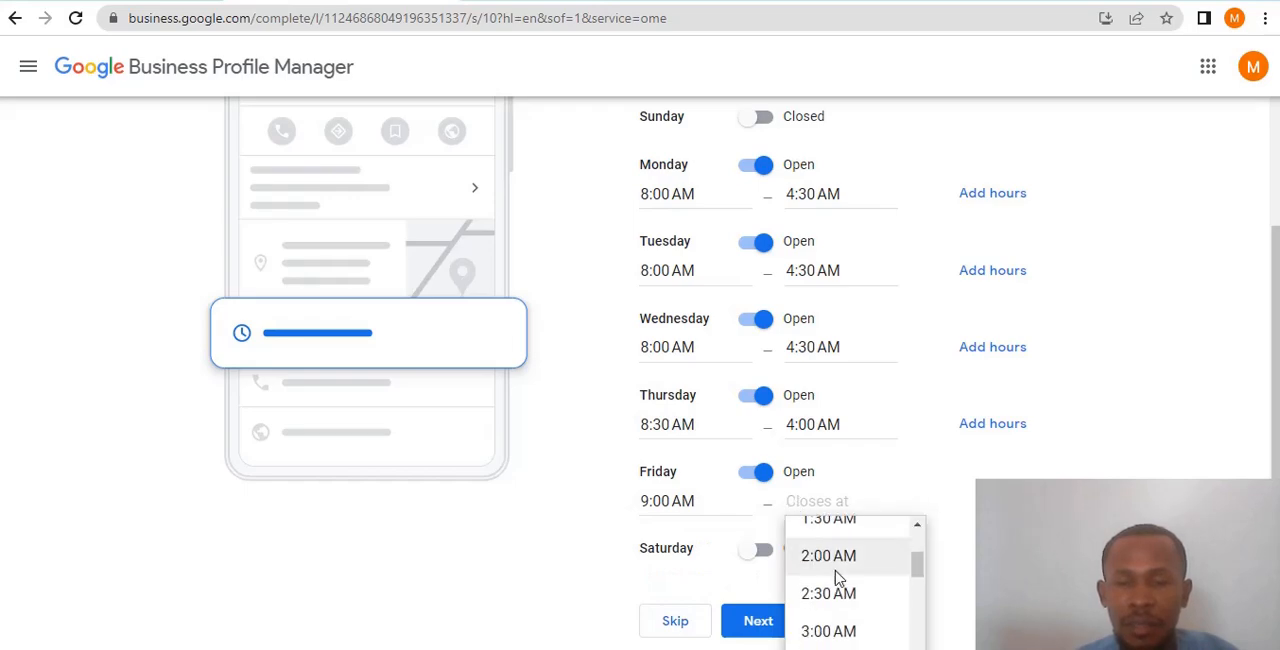
pyautogui.click(828, 628)
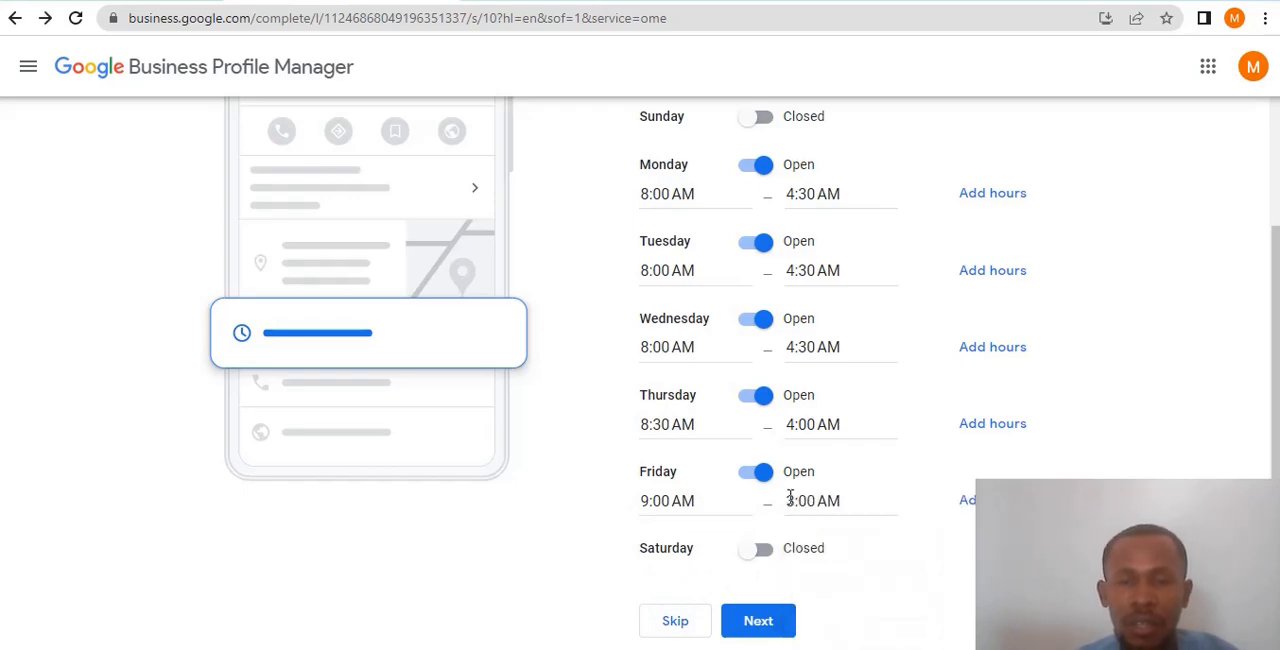
# - Mark Saturday as open and set its business hours from 10:00 AM to 2:00 AM
pyautogui.click(765, 553)
pyautogui.scroll(-1, 737, 525)
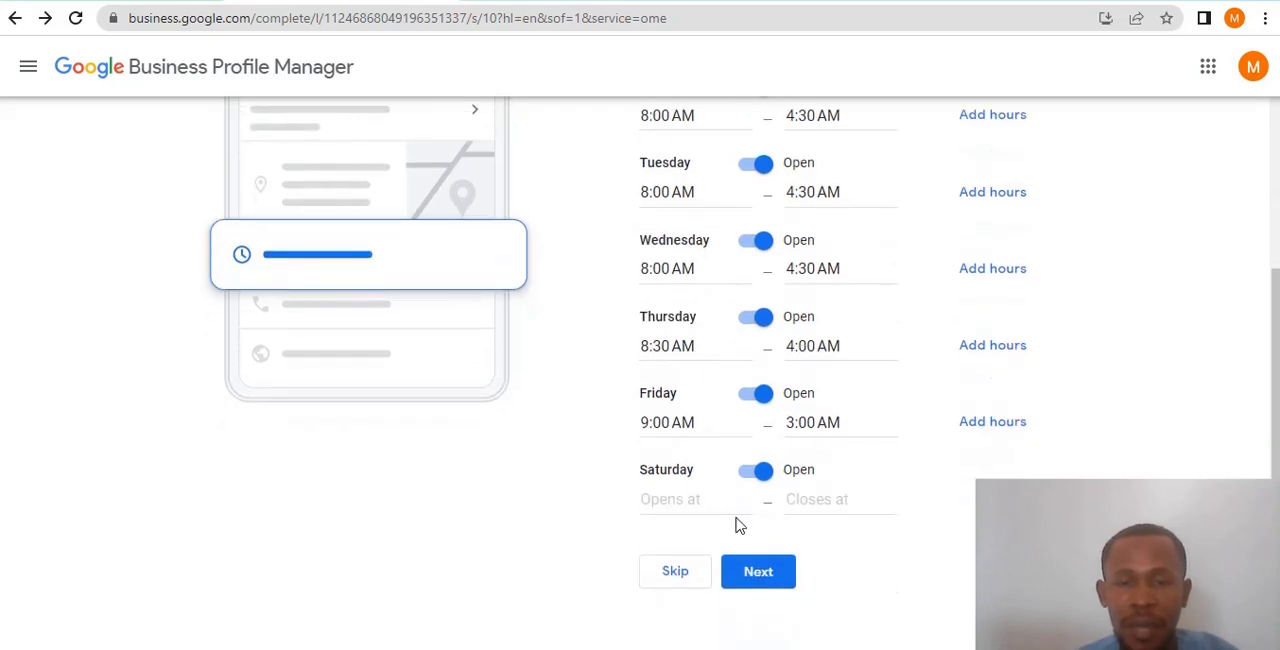
pyautogui.click(695, 497)
pyautogui.scroll(-3, 708, 586)
pyautogui.scroll(3, 708, 586)
pyautogui.scroll(-8, 708, 586)
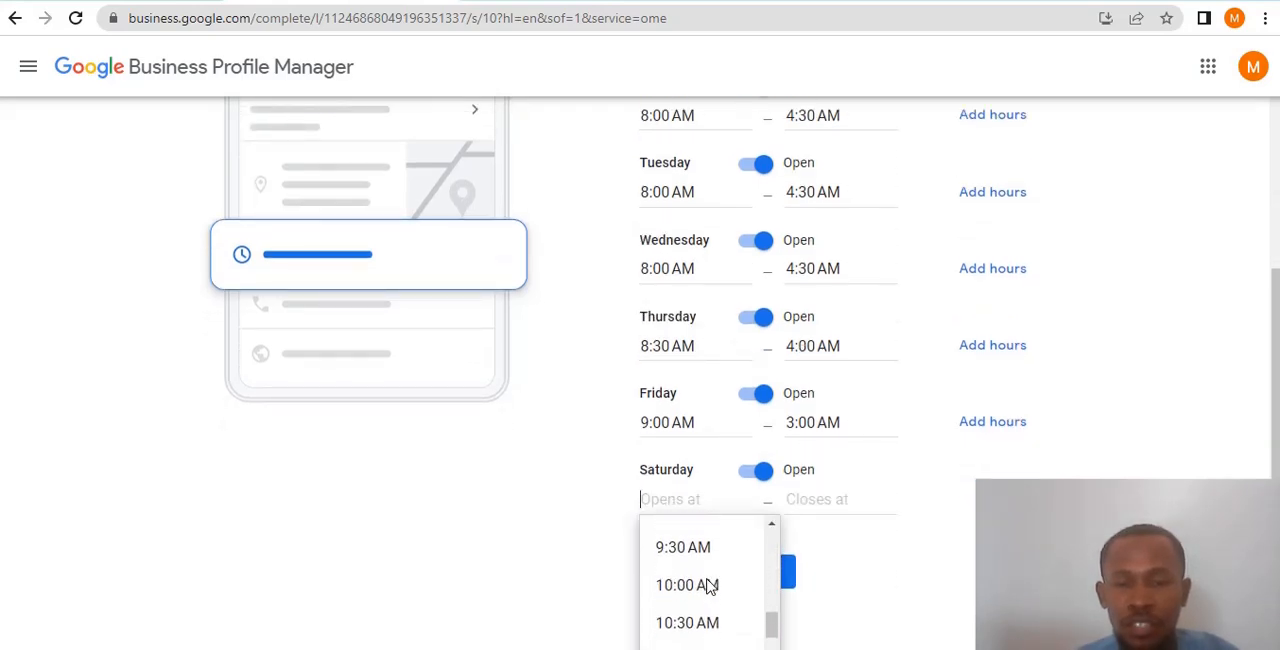
pyautogui.scroll(1, 700, 565)
pyautogui.click(694, 591)
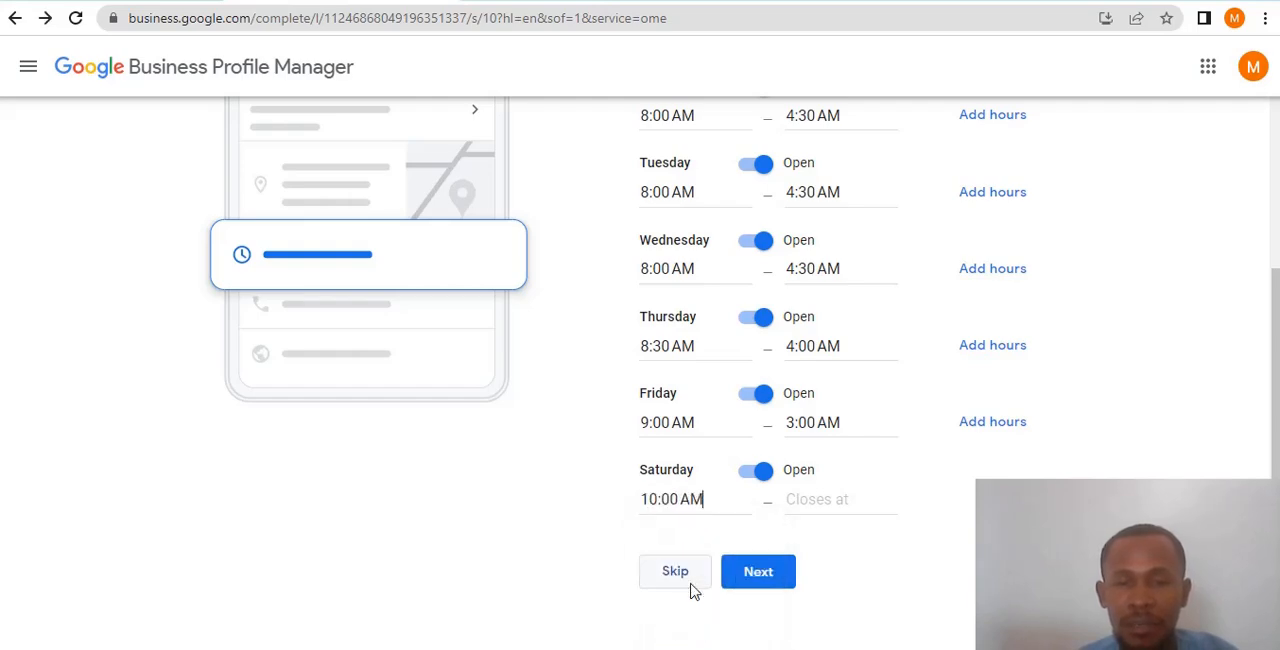
pyautogui.click(800, 499)
pyautogui.scroll(-3, 825, 585)
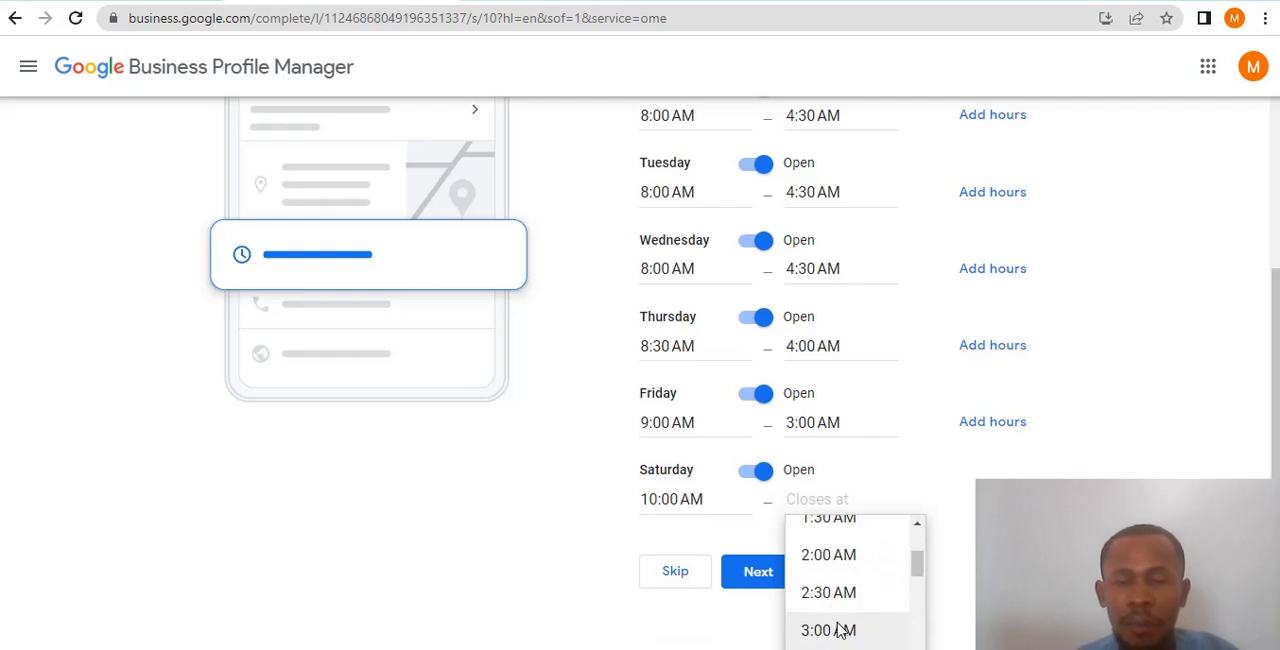
pyautogui.click(829, 558)
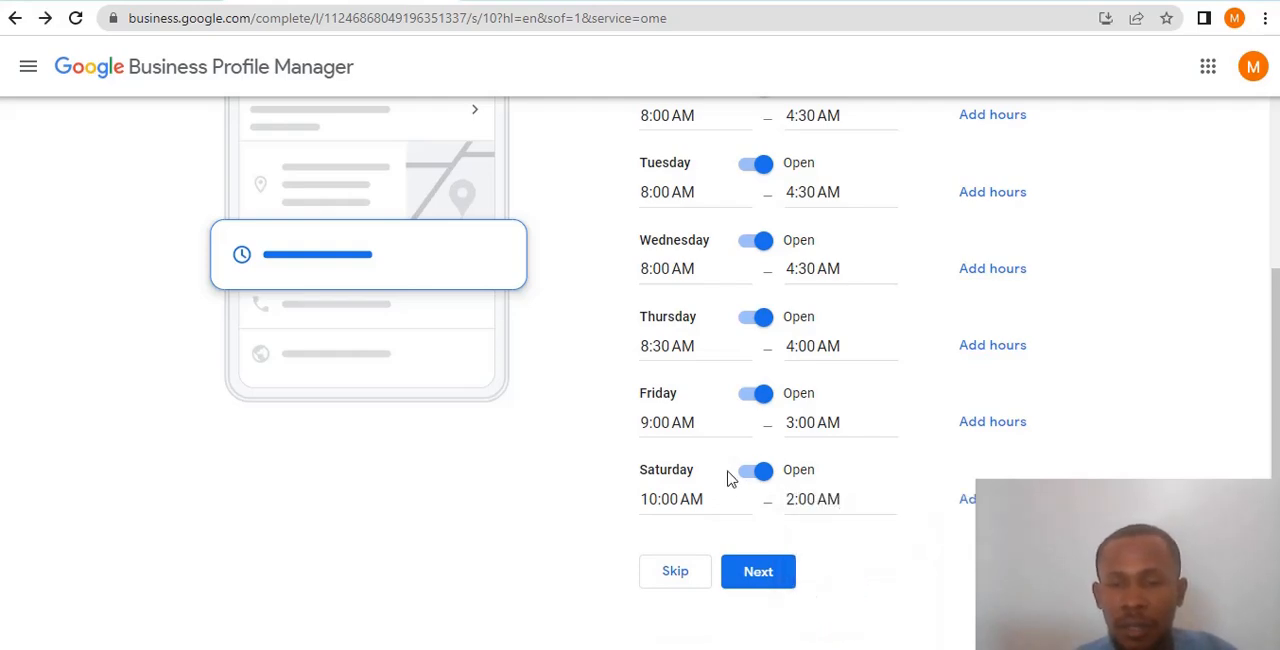
# - Submit the business hours and continue past the messaging page with Accept Messages switched on
pyautogui.click(767, 574)
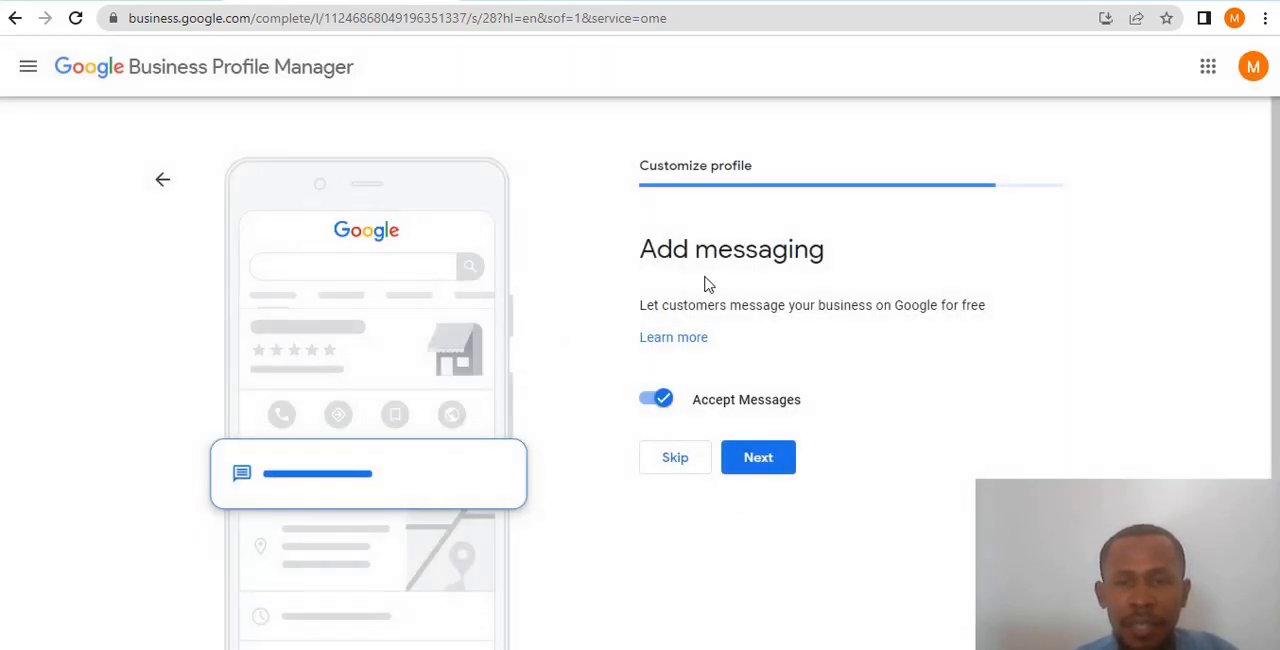
pyautogui.click(766, 458)
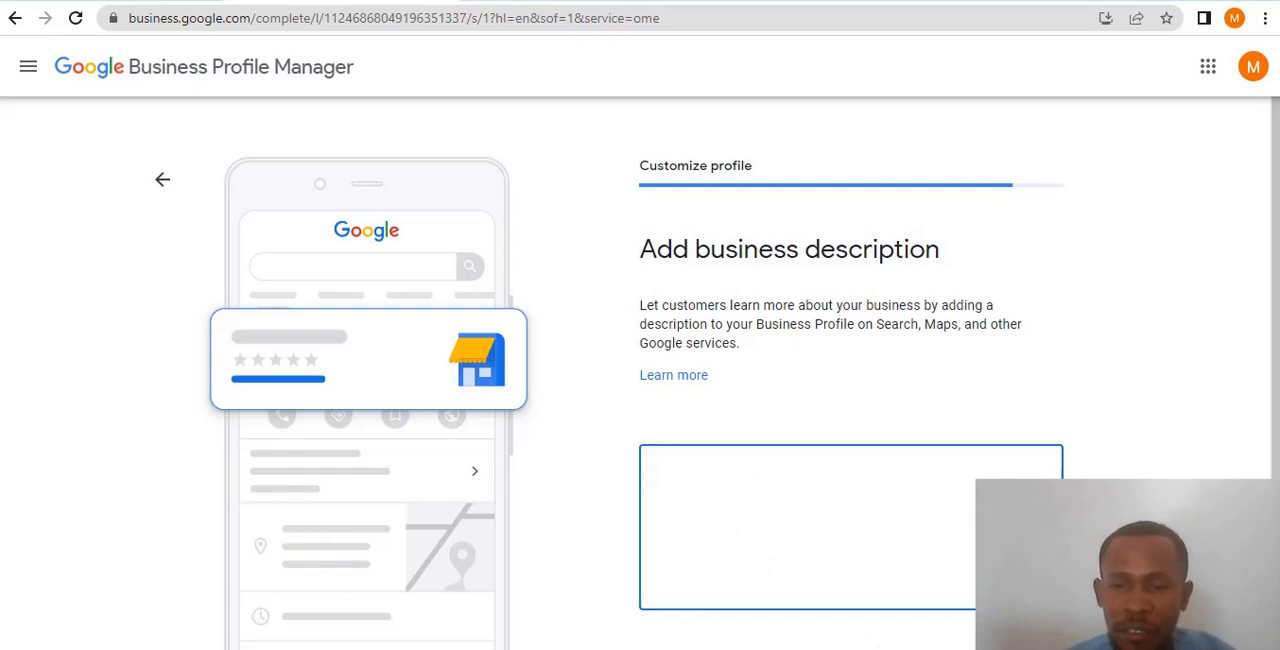
pyautogui.write('fhfhgfhsfshhff')
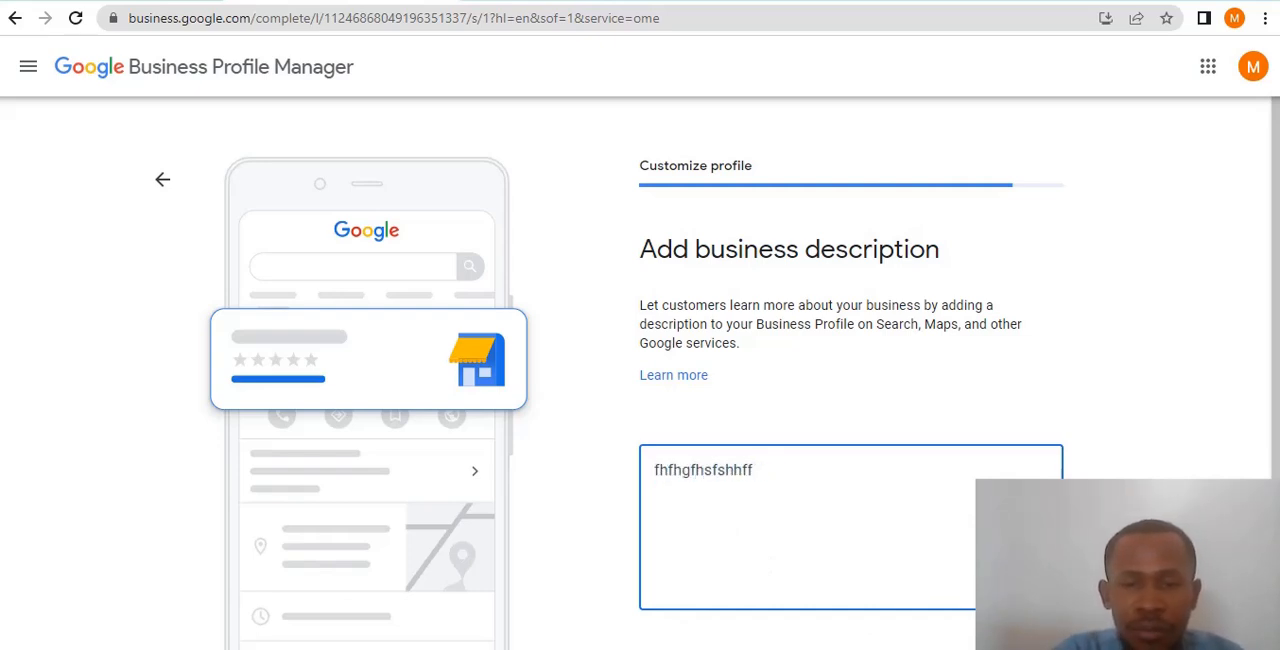
pyautogui.press('BackSpace')
pyautogui.press('BackSpace')
pyautogui.press('BackSpace')
pyautogui.press('BackSpace')
pyautogui.press('BackSpace')
pyautogui.press('BackSpace')
pyautogui.press('BackSpace')
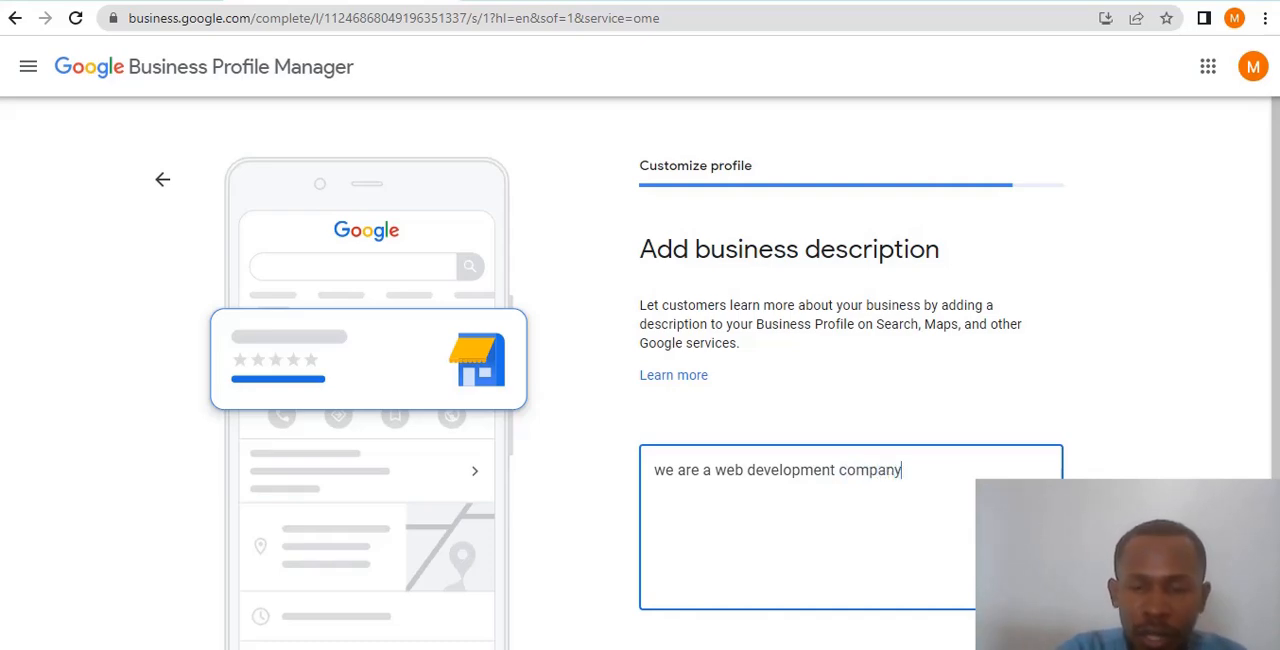
# - Enter the business description "we are a web development company" followed by a long row of dots, and submit it
pyautogui.write('............................................')
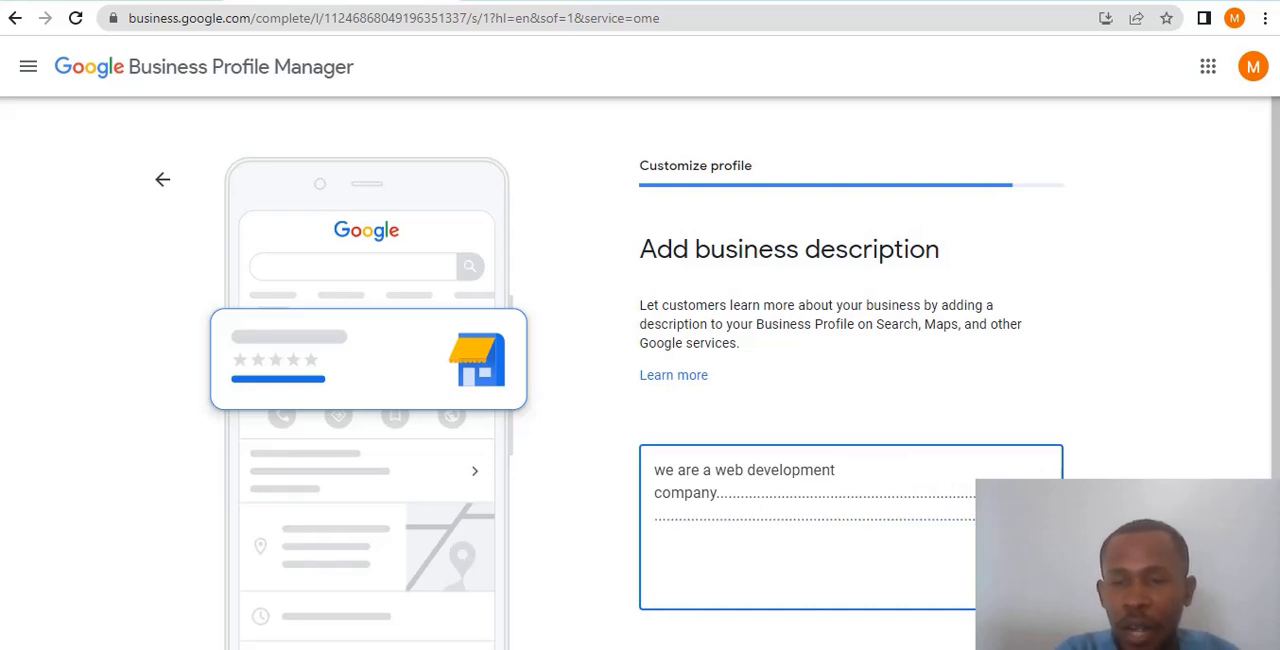
pyautogui.write('.......................................................')
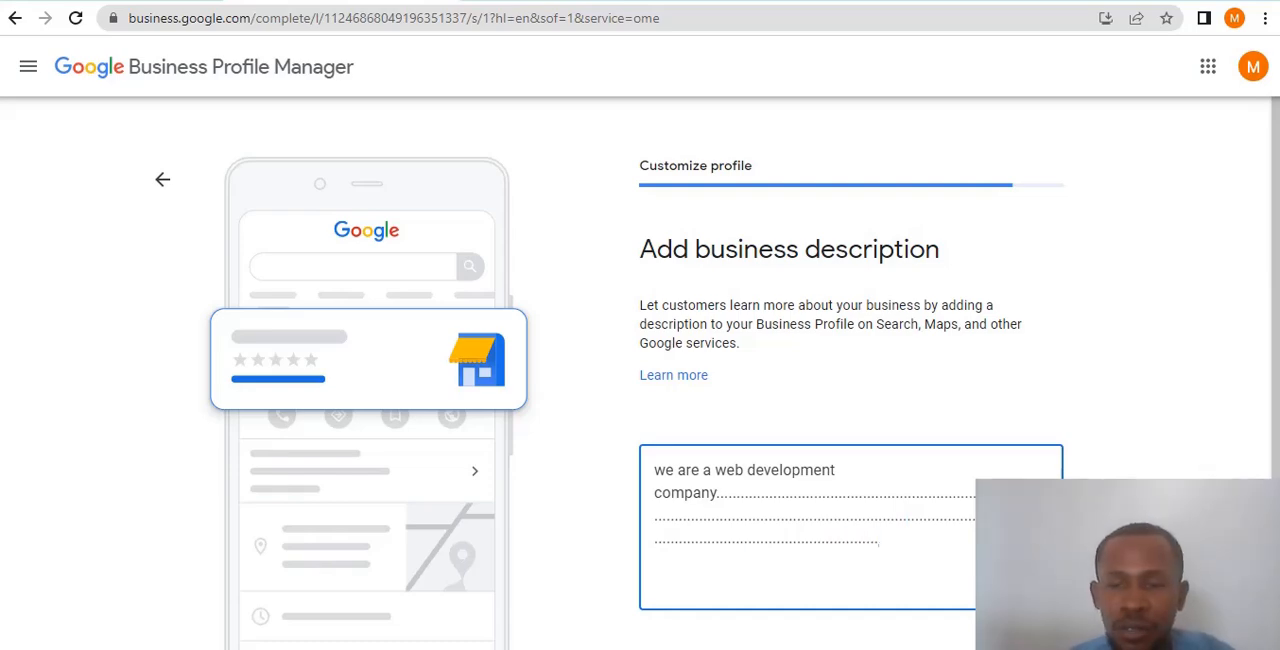
pyautogui.scroll(-1, 640, 372)
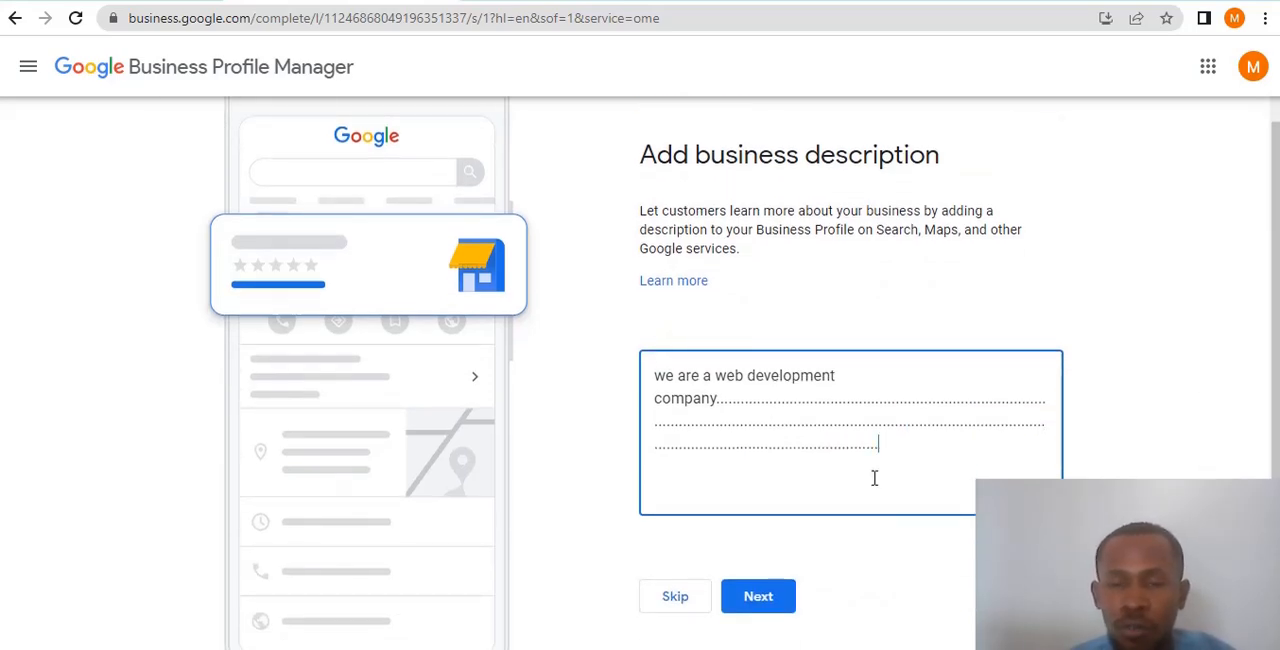
pyautogui.scroll(-1, 871, 510)
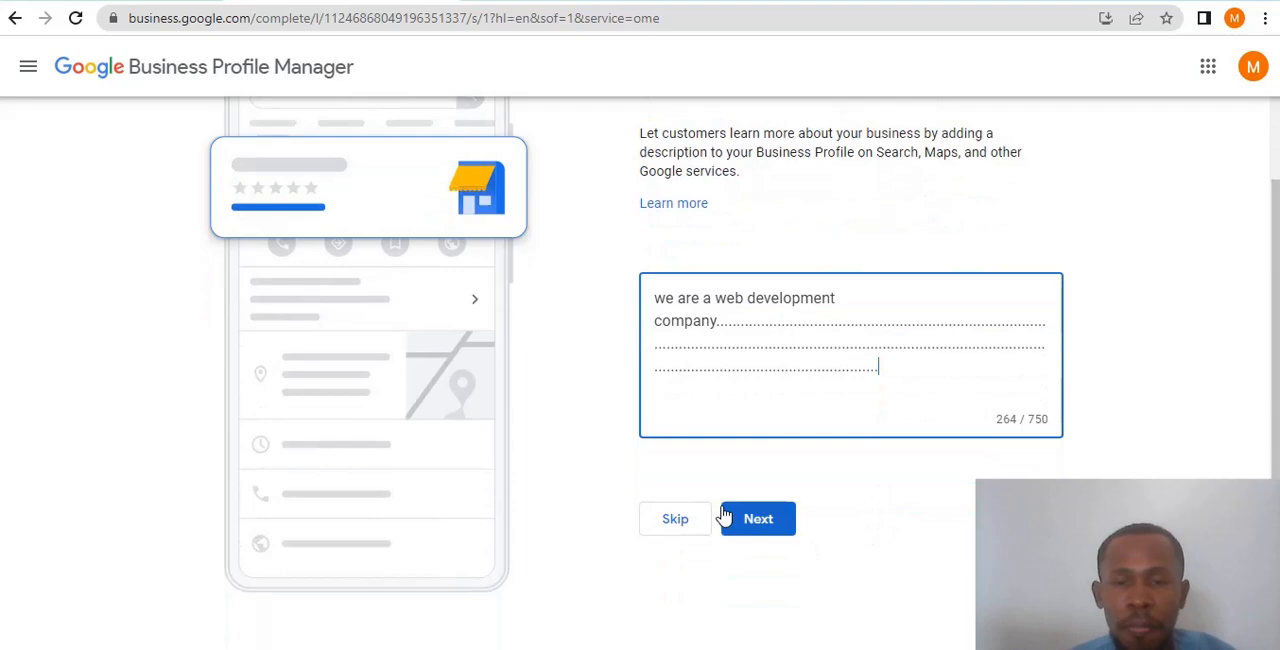
pyautogui.click(775, 528)
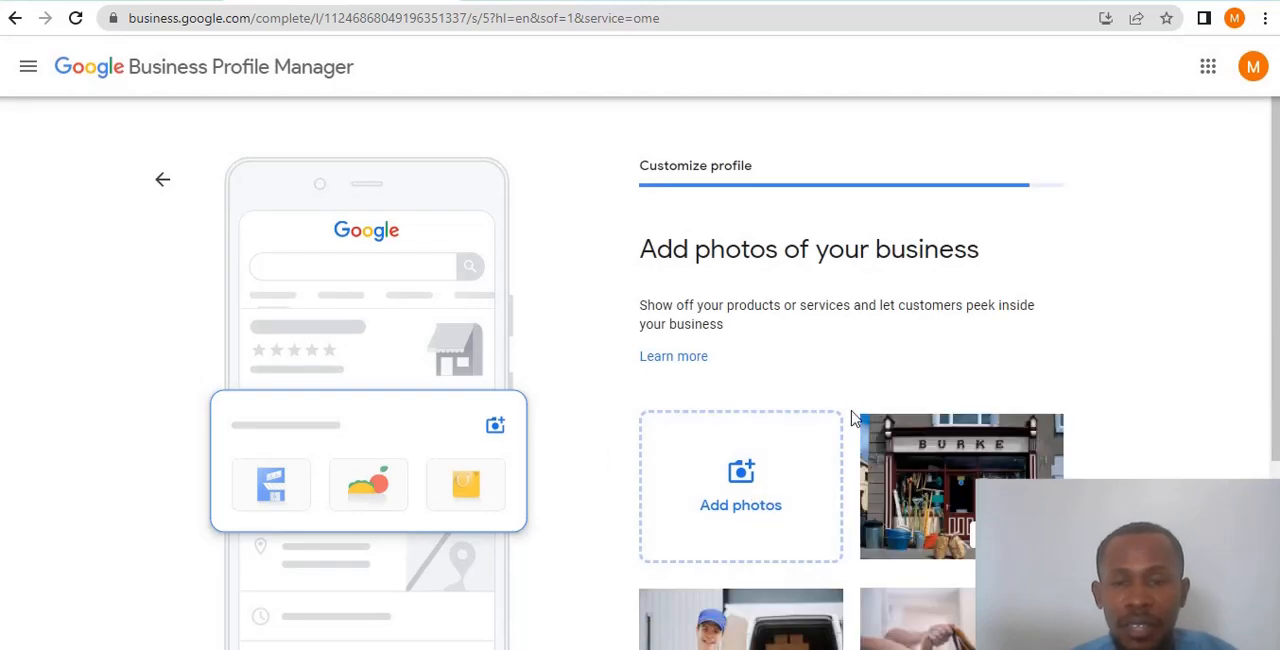
# - Upload the photo "image 1" from the Desktop folder as a photo of the business
pyautogui.scroll(-1, 800, 420)
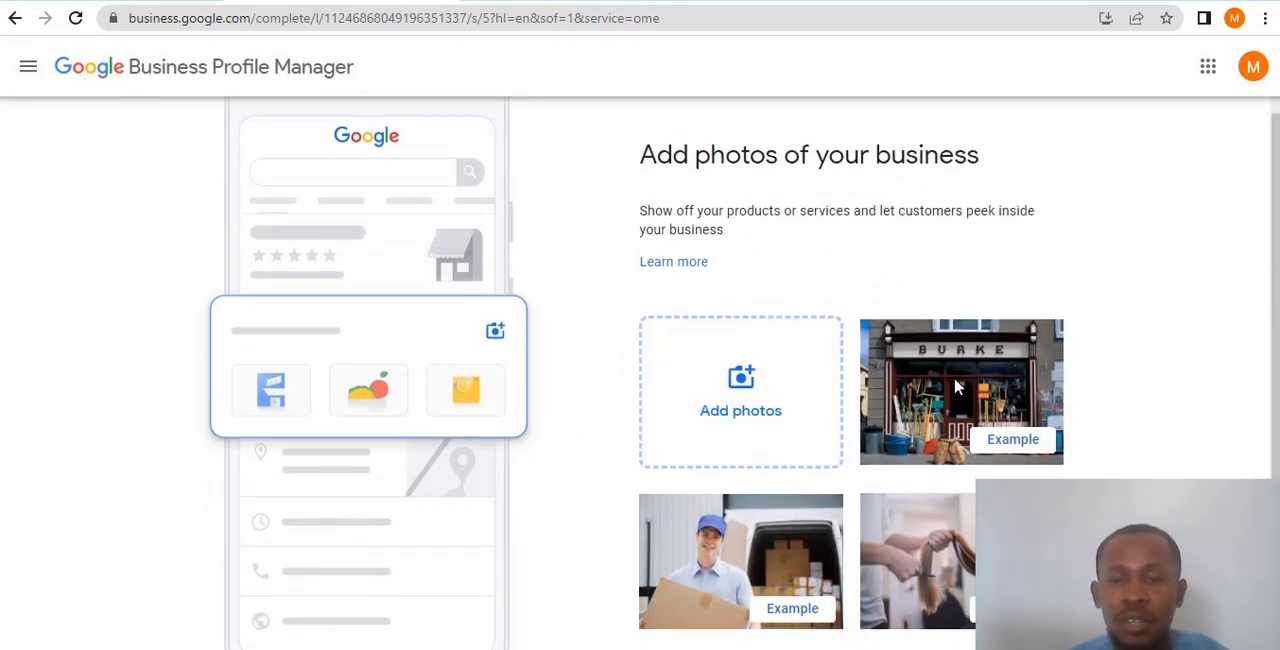
pyautogui.scroll(-1, 955, 387)
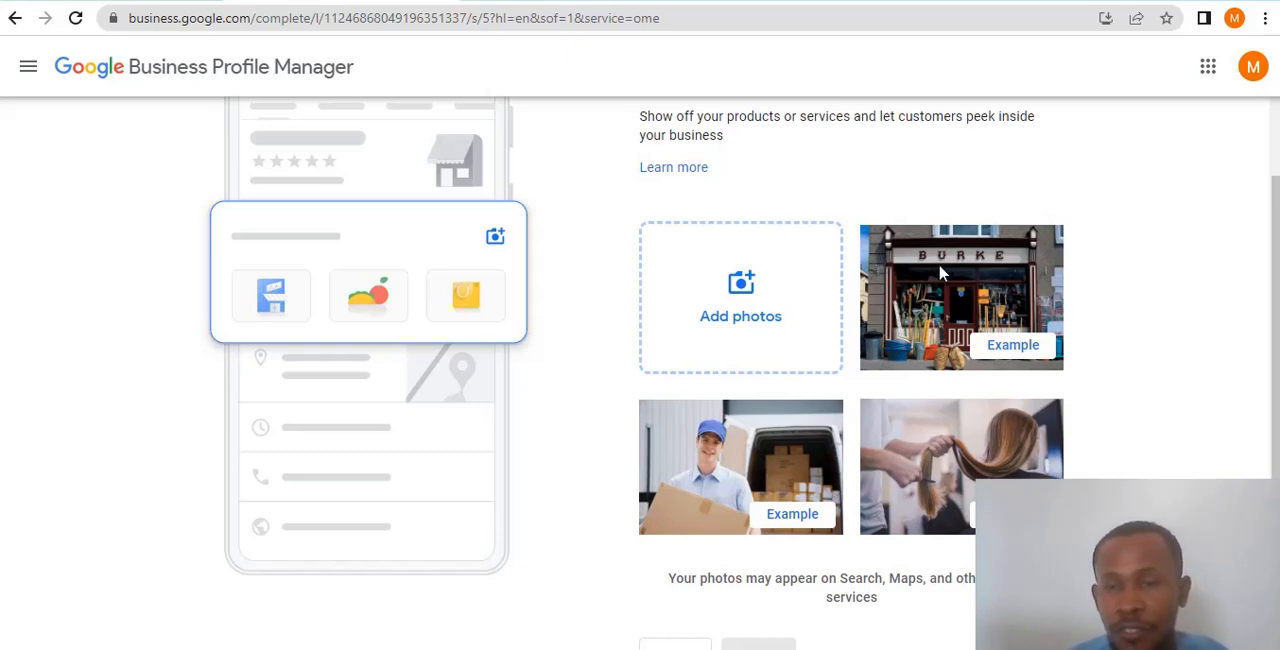
pyautogui.scroll(-1, 993, 298)
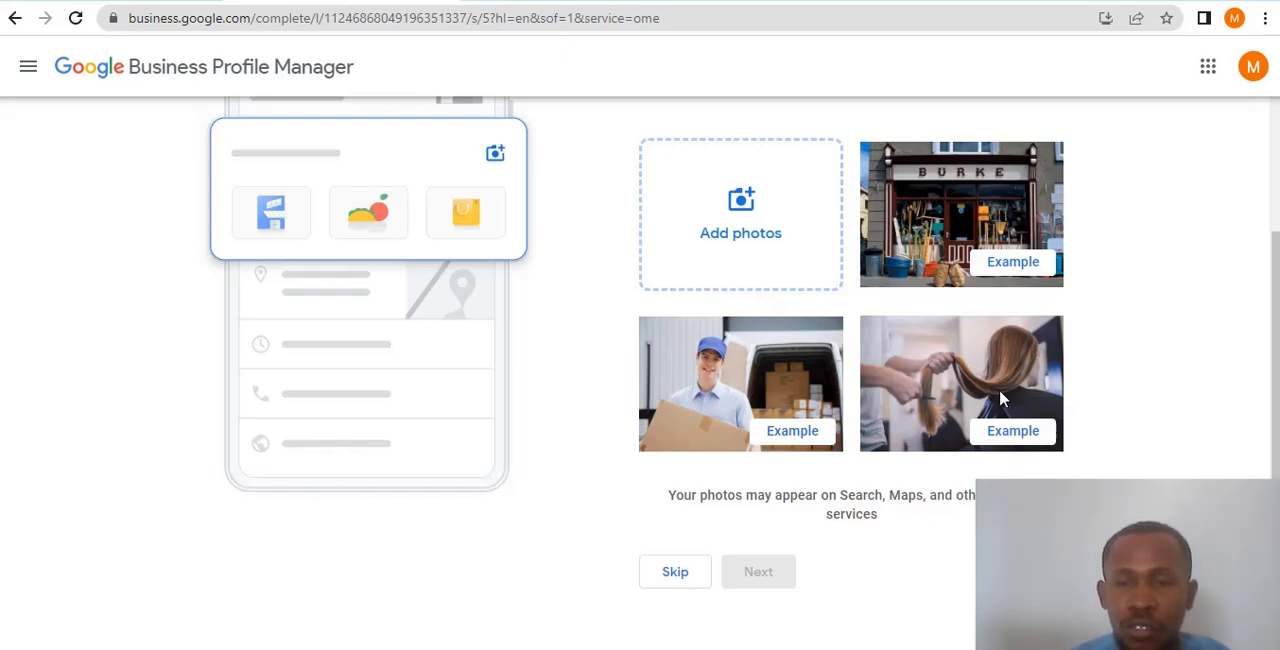
pyautogui.scroll(1, 930, 410)
pyautogui.scroll(-1, 743, 329)
pyautogui.click(755, 206)
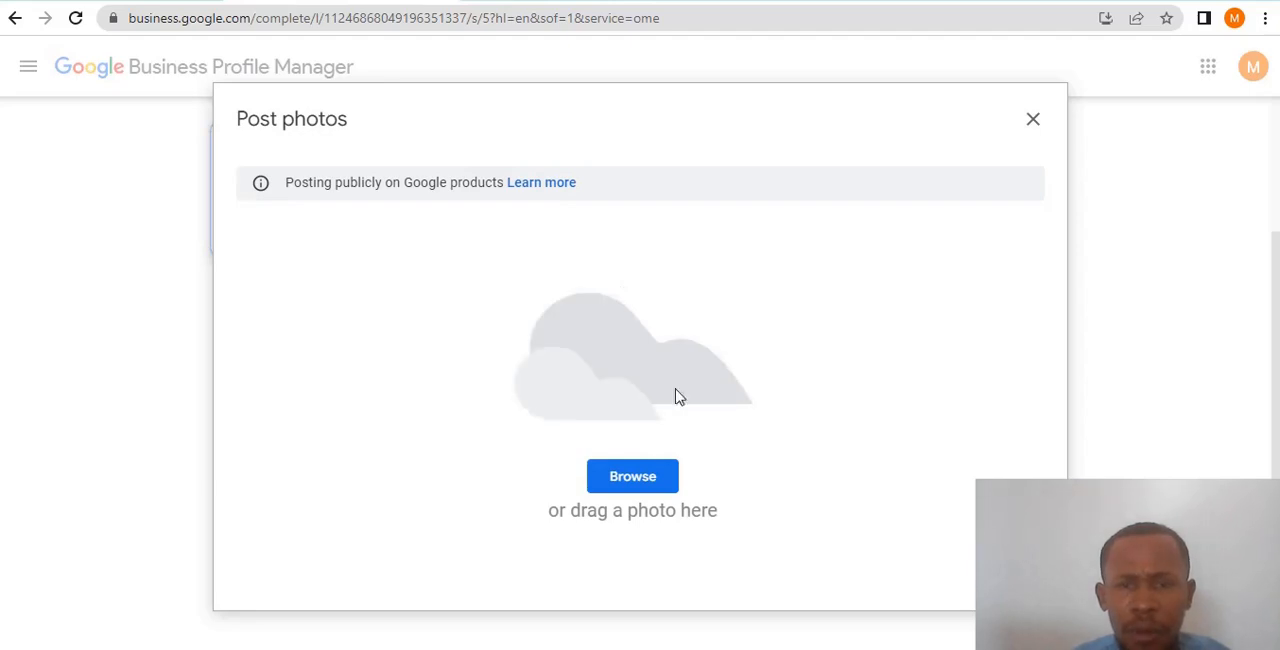
pyautogui.click(646, 482)
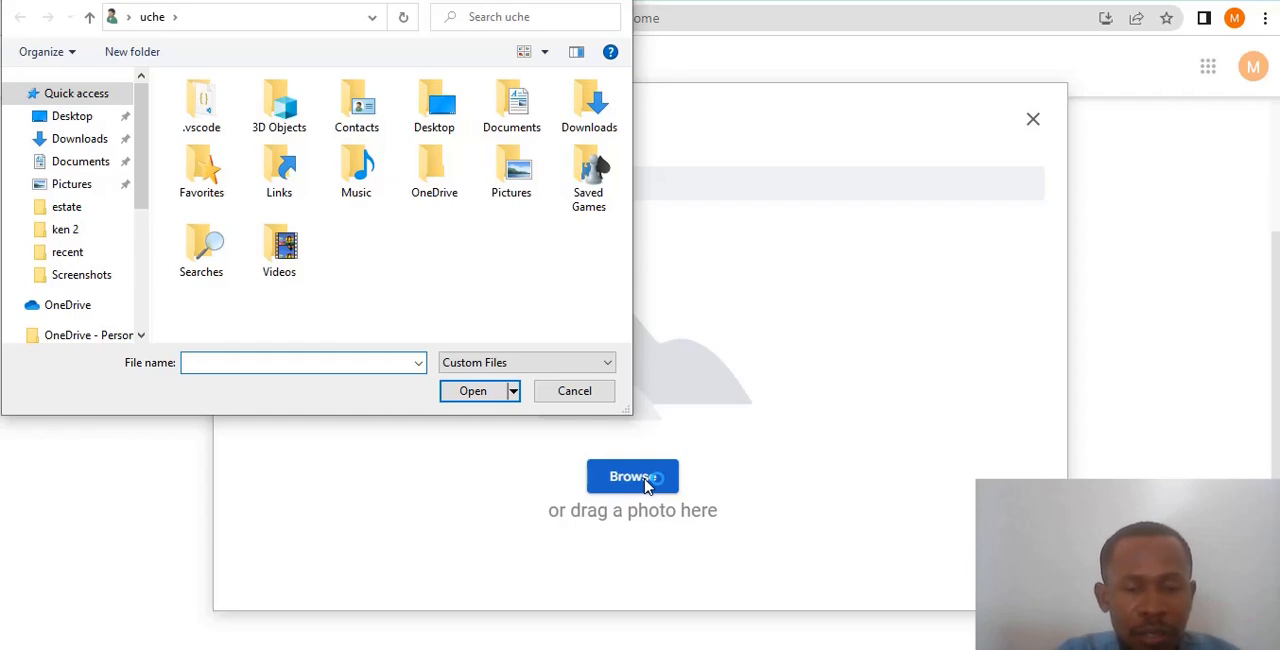
pyautogui.write('imag')
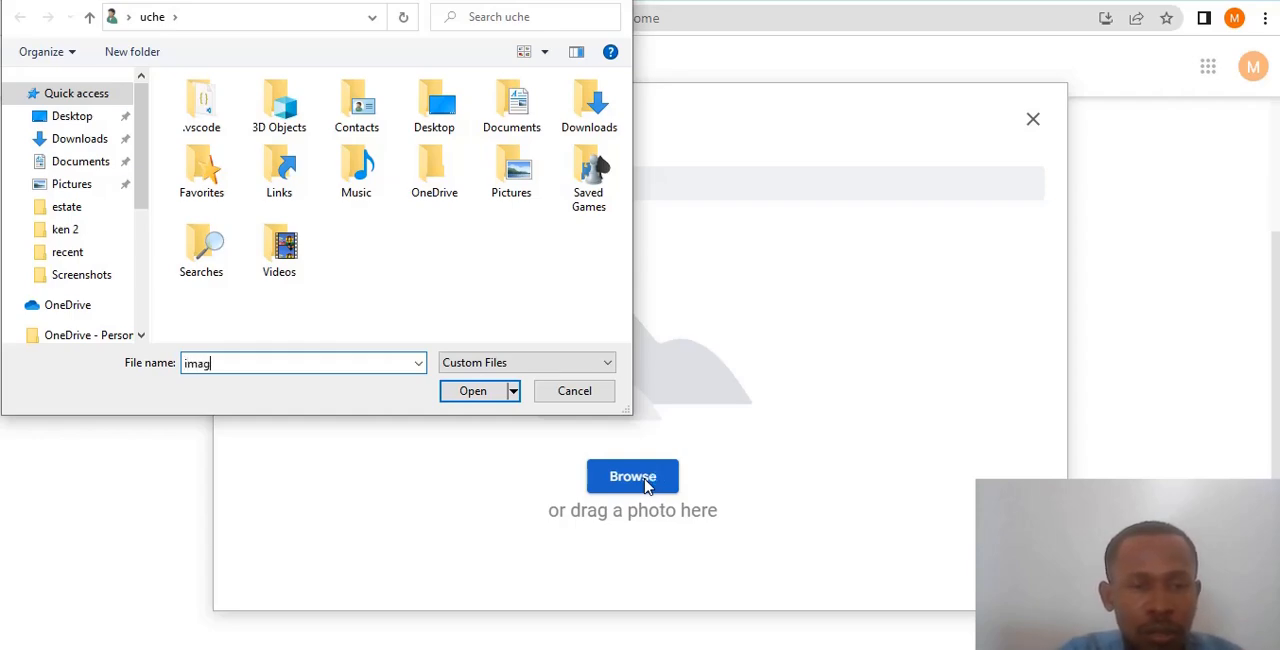
pyautogui.write('e')
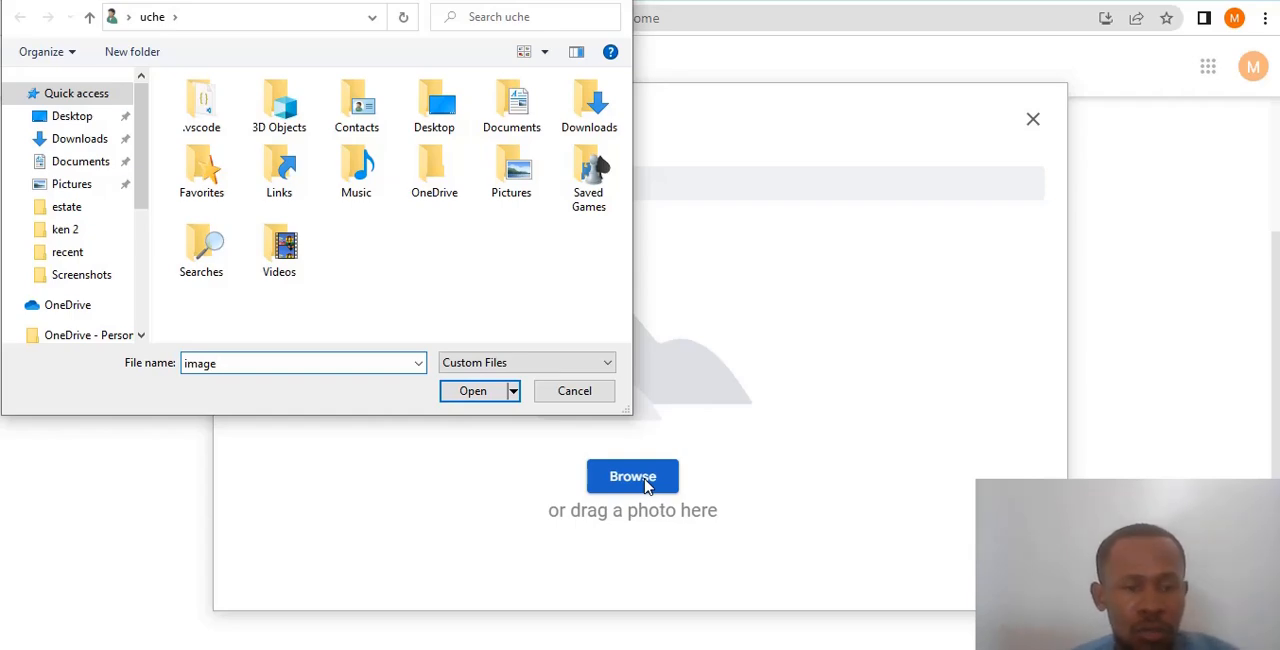
pyautogui.write(' 1')
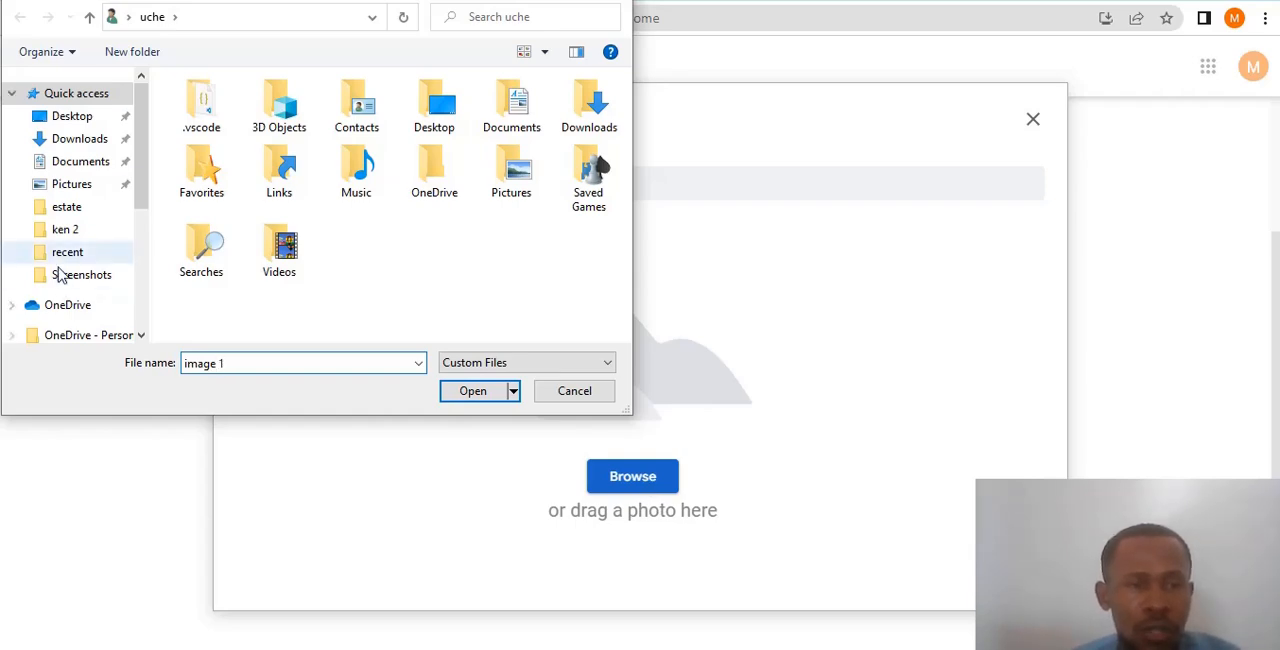
pyautogui.click(75, 120)
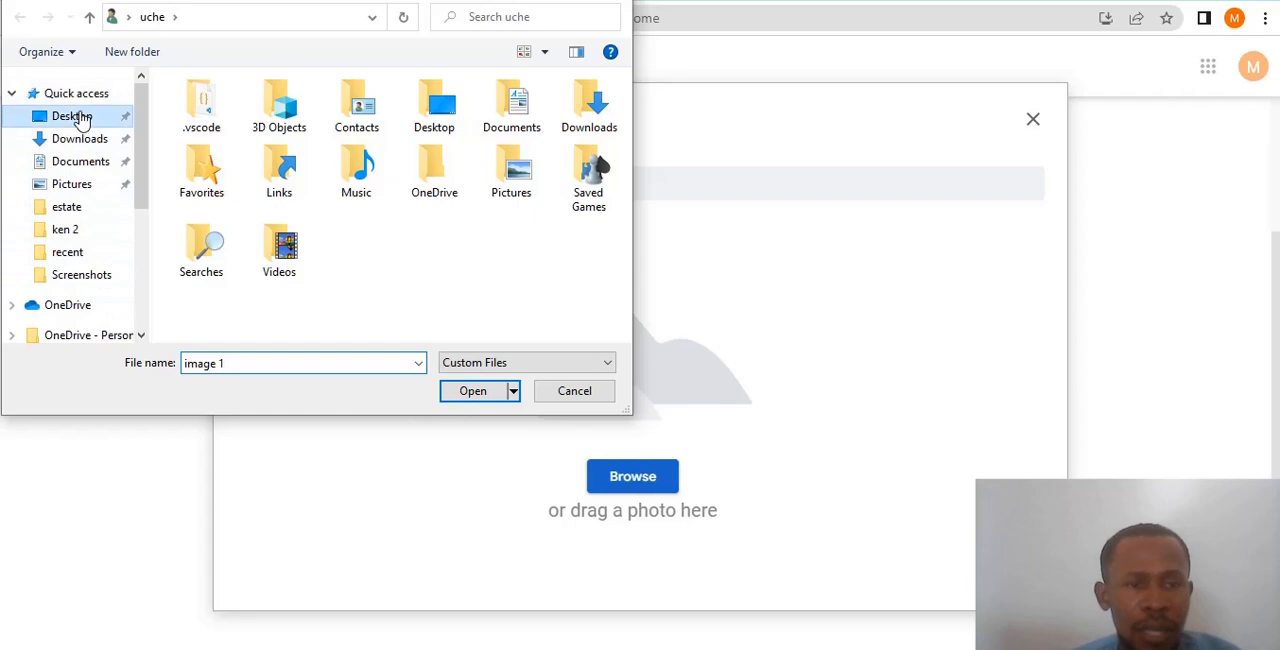
pyautogui.click(476, 391)
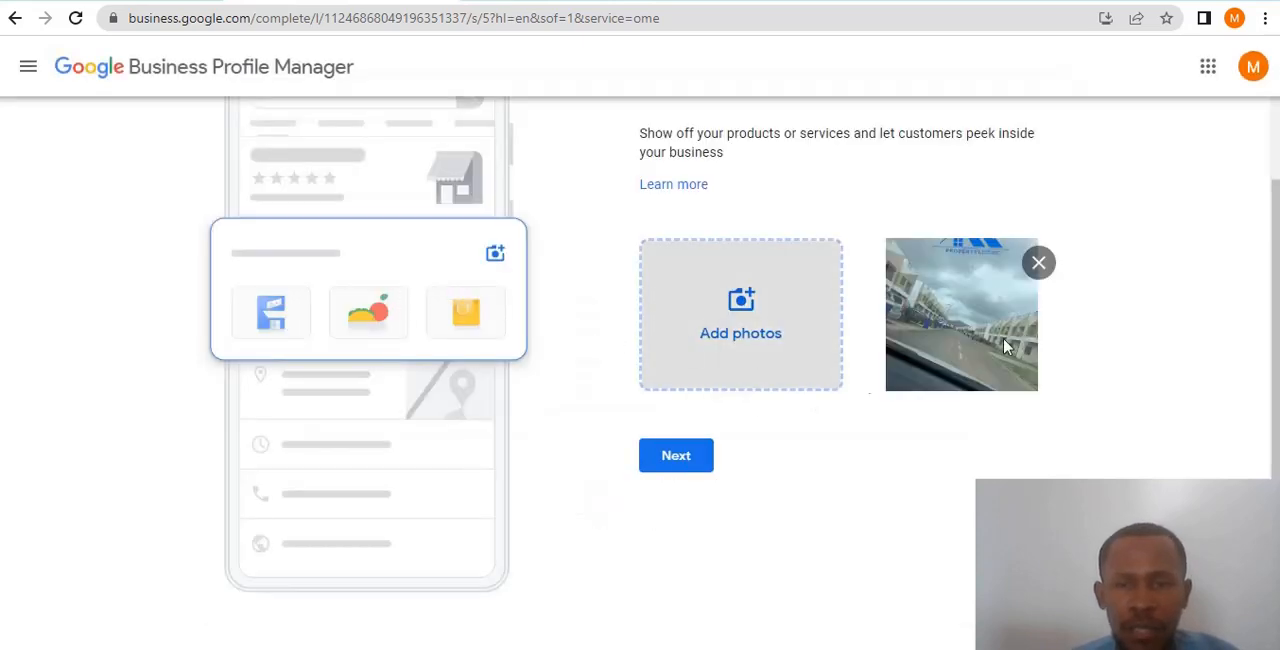
# - Finish customizing the profile with the added photo, skipping the offer to advertise with Google Ads
pyautogui.click(668, 456)
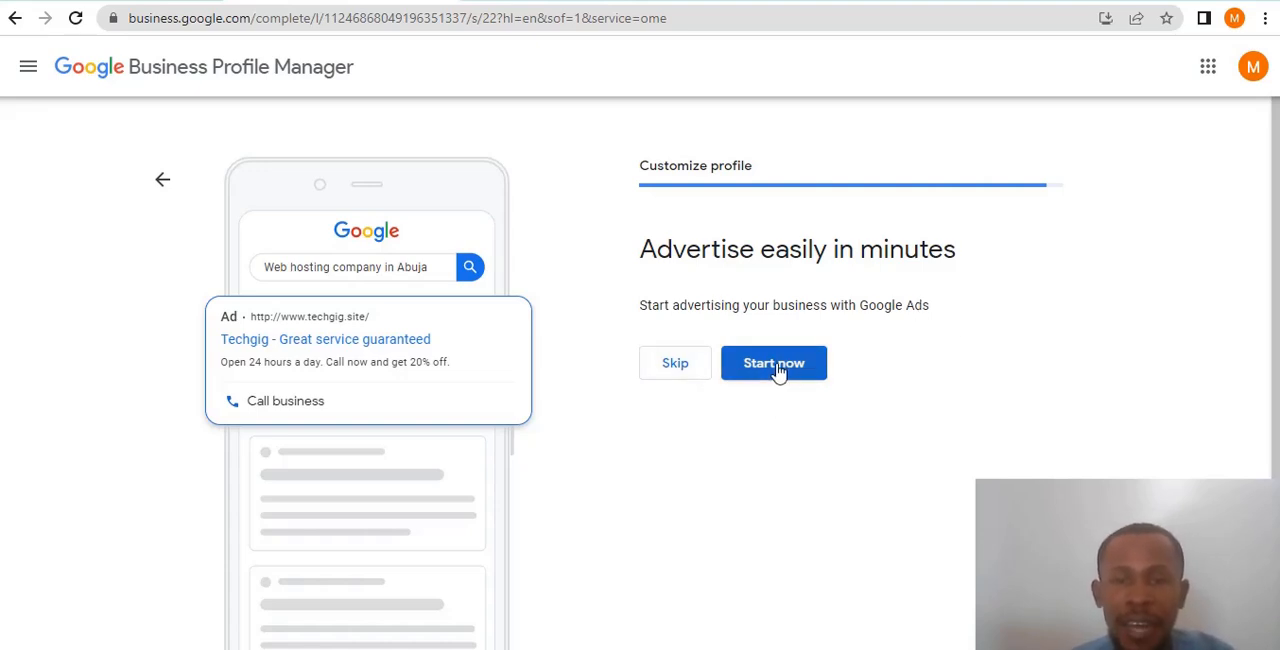
pyautogui.click(677, 368)
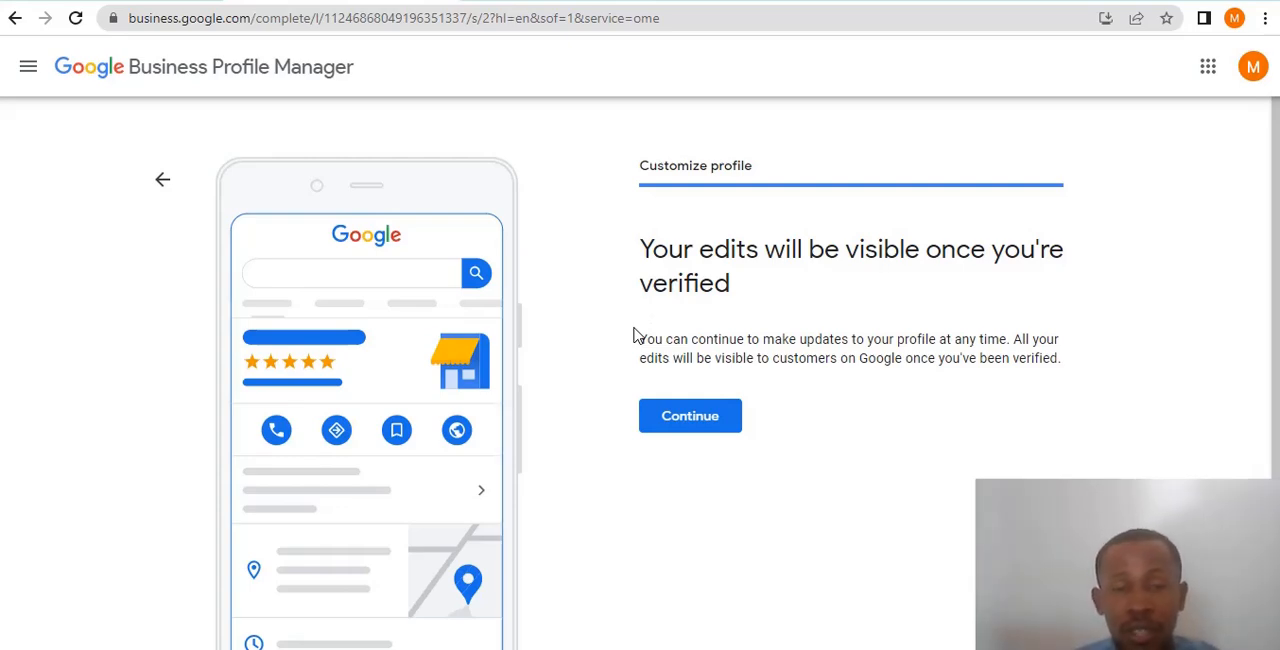
pyautogui.click(669, 418)
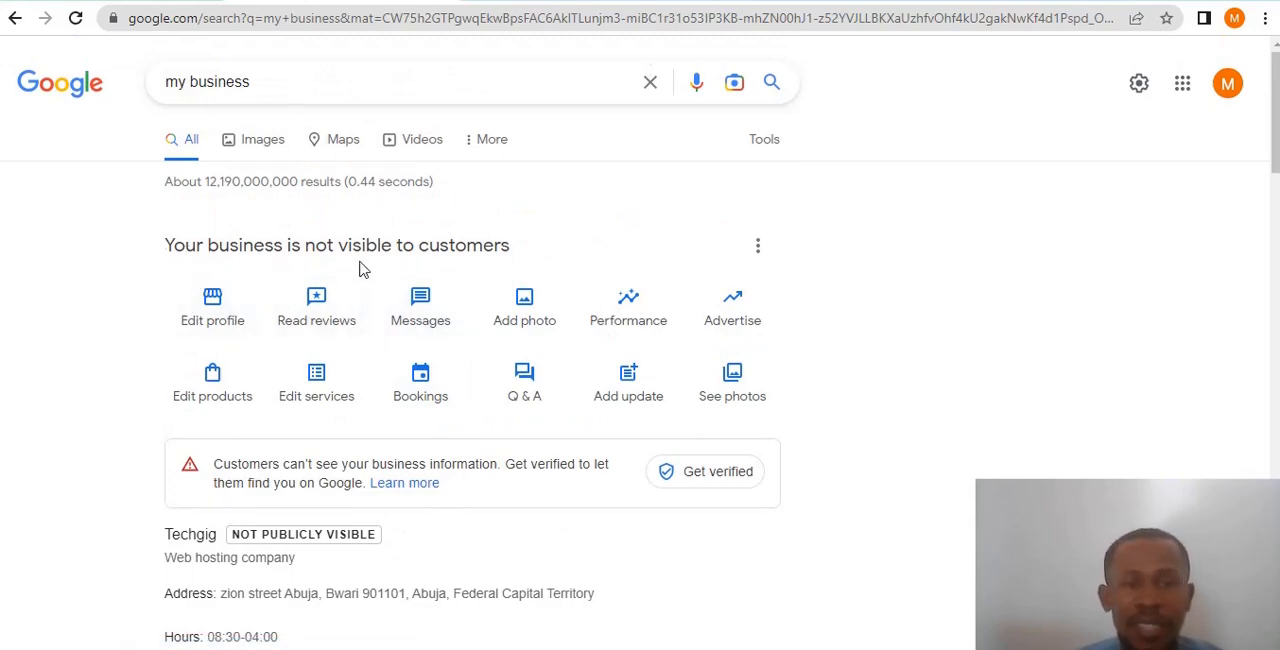
# - Review the Techgig profile in Google Search, including its management options, verification notice and business details
pyautogui.scroll(-1, 502, 280)
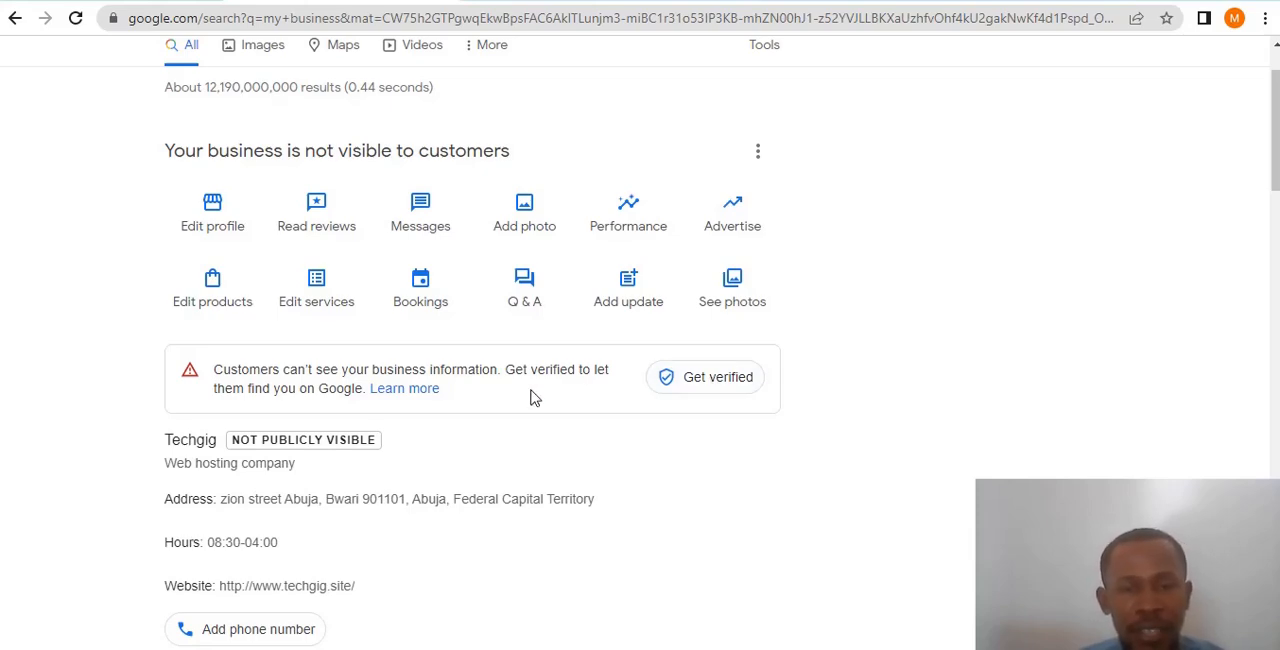
pyautogui.scroll(-2, 533, 398)
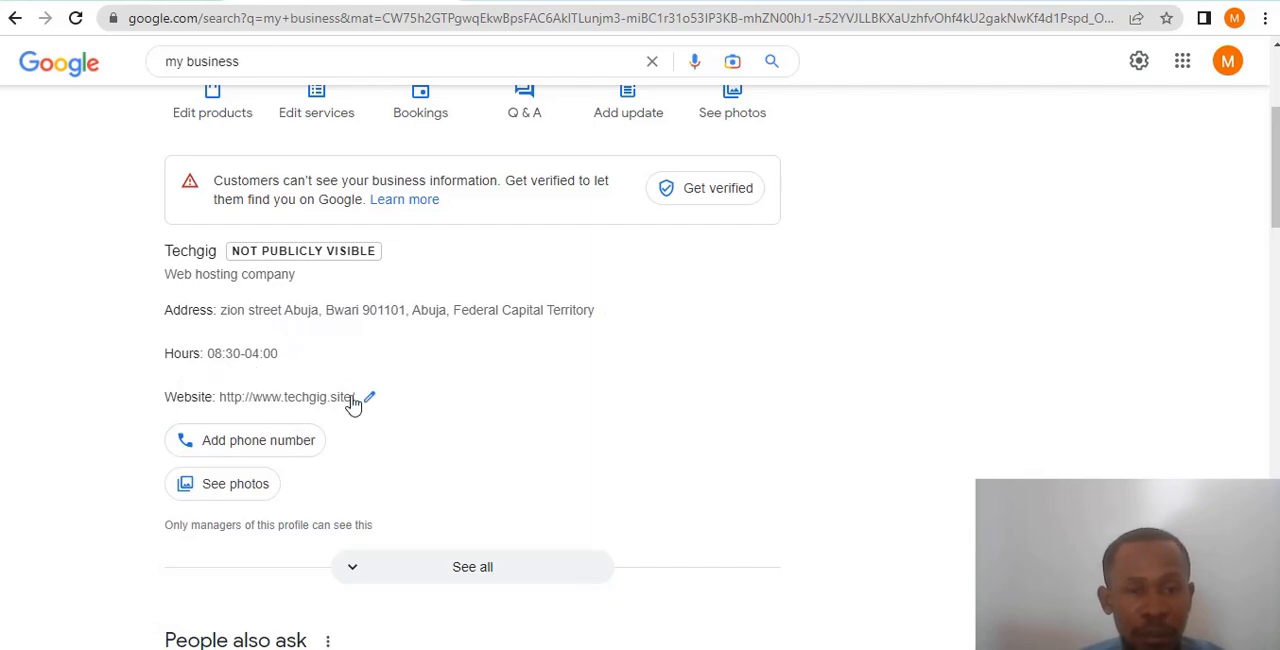
pyautogui.scroll(-3, 330, 445)
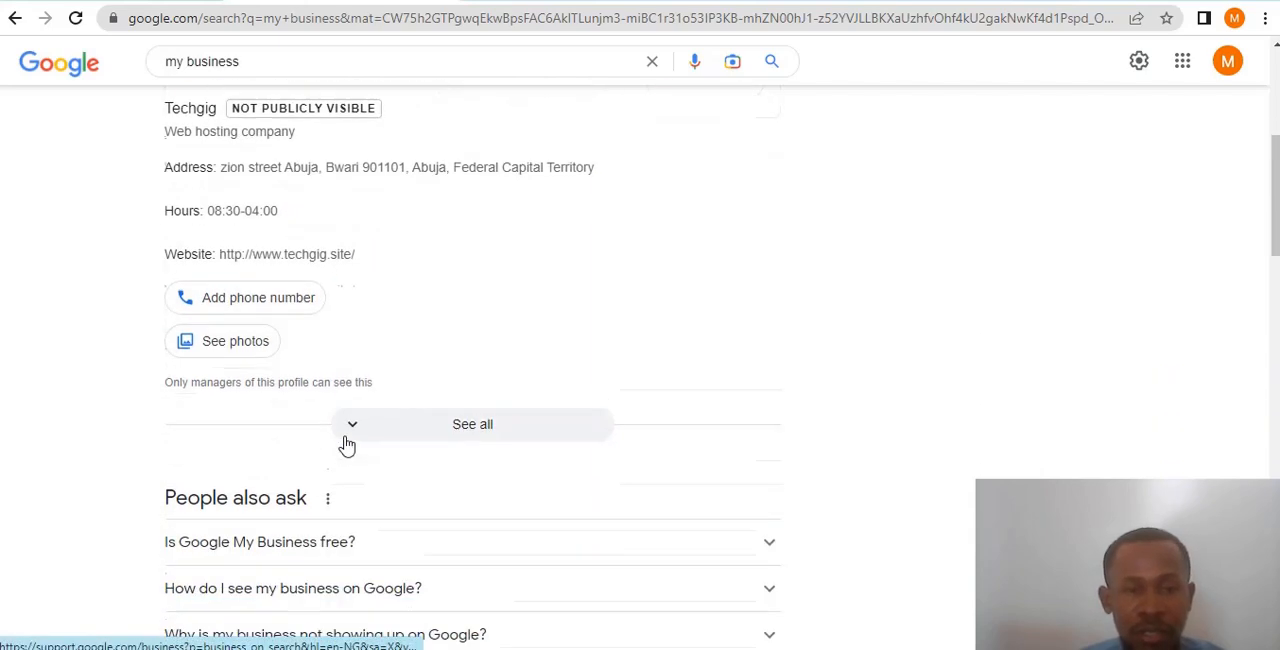
pyautogui.scroll(4, 370, 443)
pyautogui.scroll(2, 393, 443)
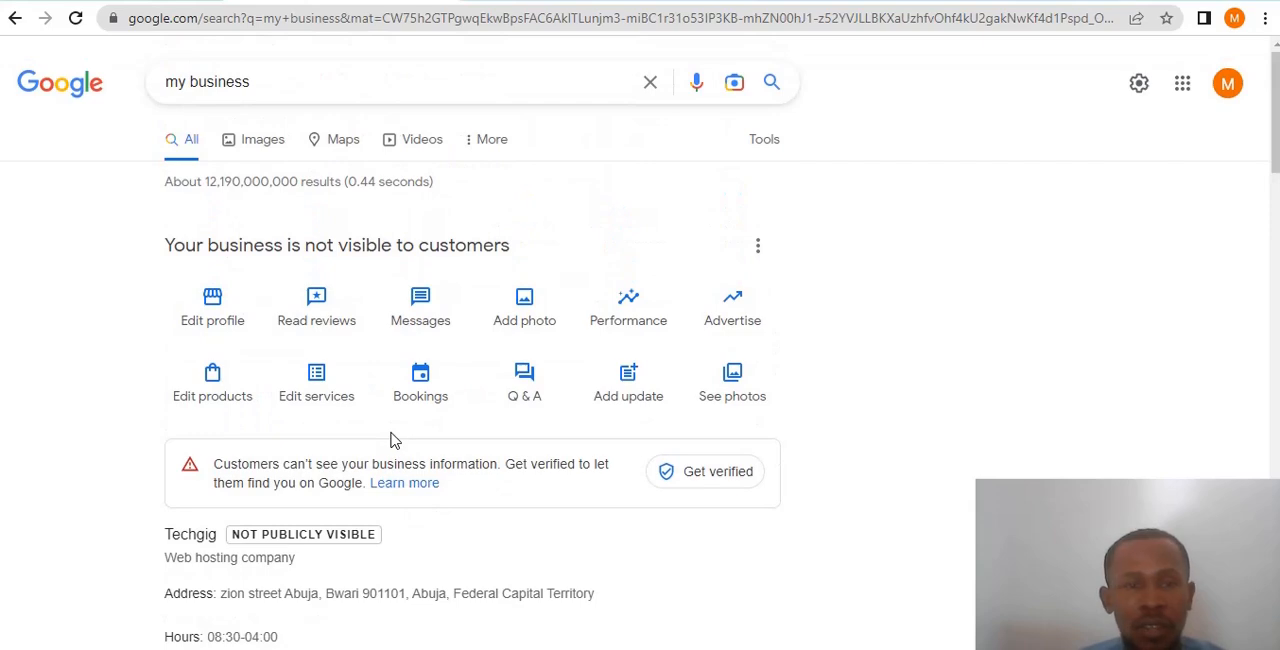
pyautogui.scroll(-1, 391, 438)
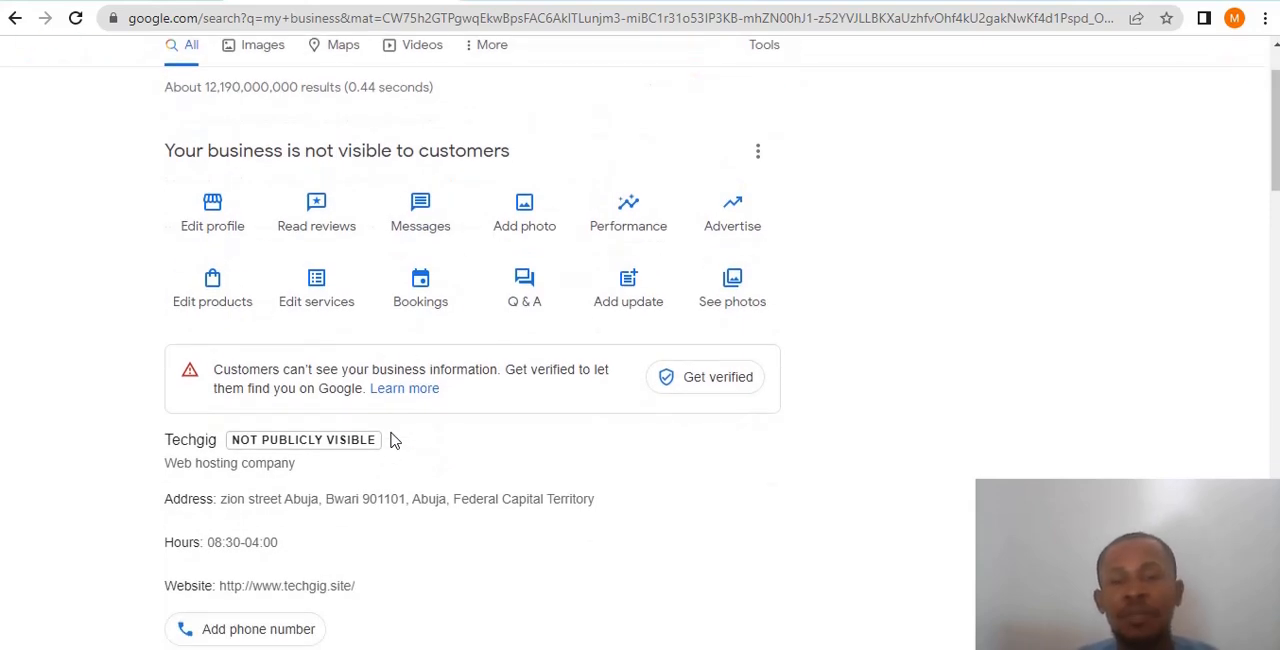